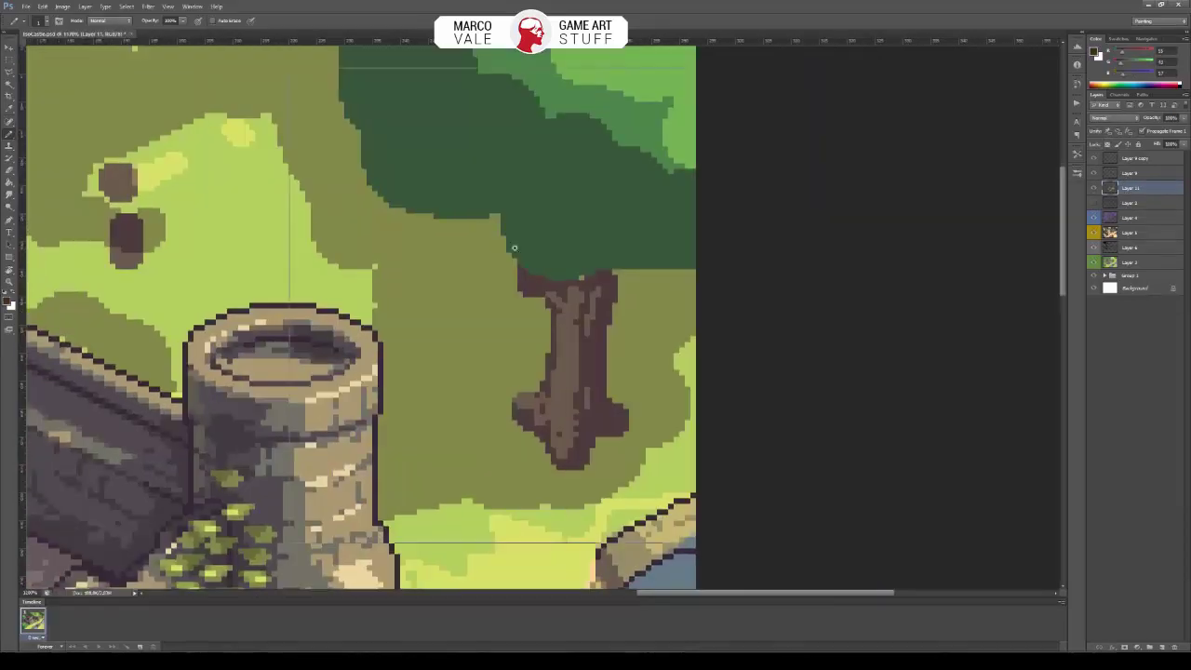
# Outline both edges of the right tree's trunk down to the roots in dark pixels.
pyautogui.scroll(1, 514, 247)
pyautogui.moveTo(493, 272)
pyautogui.mouseDown()
pyautogui.moveTo(527, 297)
pyautogui.moveTo(543, 374)
pyautogui.moveTo(511, 427)
pyautogui.moveTo(500, 426)
pyautogui.moveTo(505, 457)
pyautogui.mouseUp()
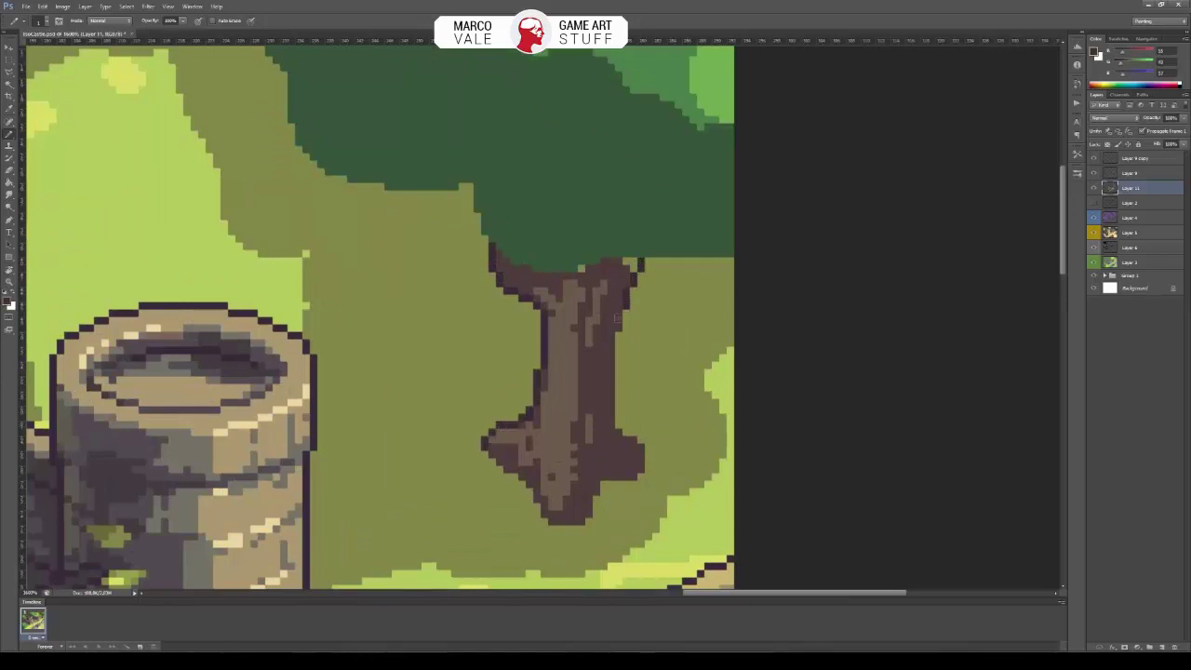
pyautogui.moveTo(616, 318); pyautogui.dragTo(624, 432)
pyautogui.keyDown('alt'); pyautogui.click(616, 269); pyautogui.keyUp('alt')
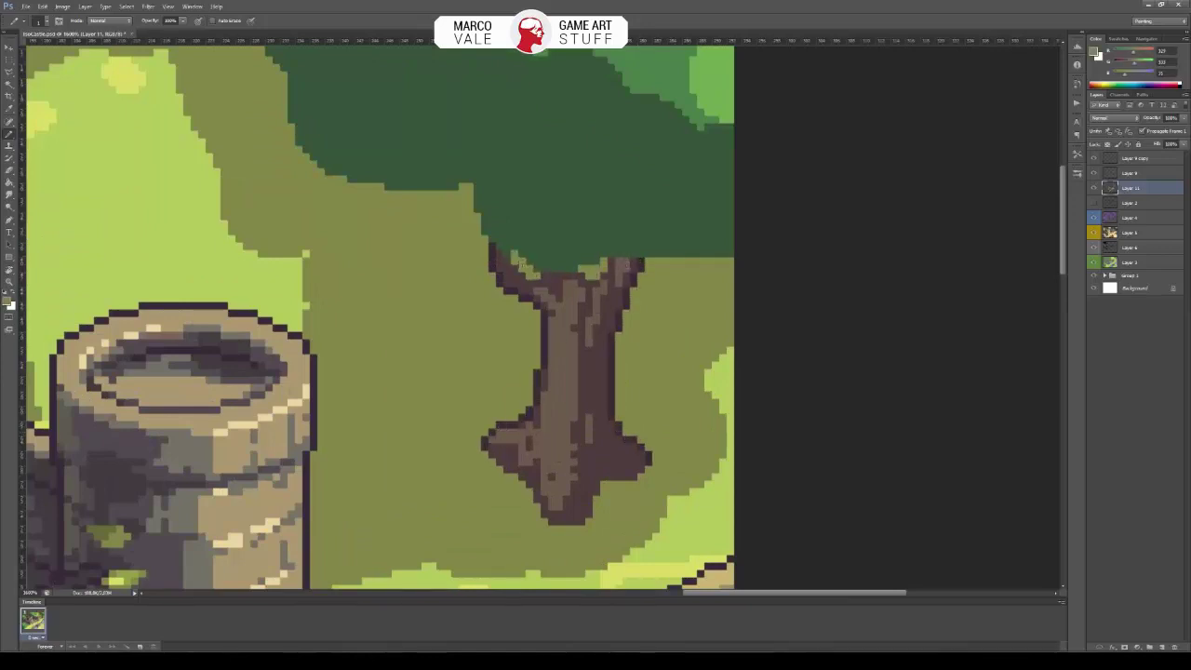
# Draw a dark outline along the canopy bottom, repainting the foliage edge and stray strokes olive.
pyautogui.scroll(2, 521, 325)
pyautogui.scroll(2, 397, 257)
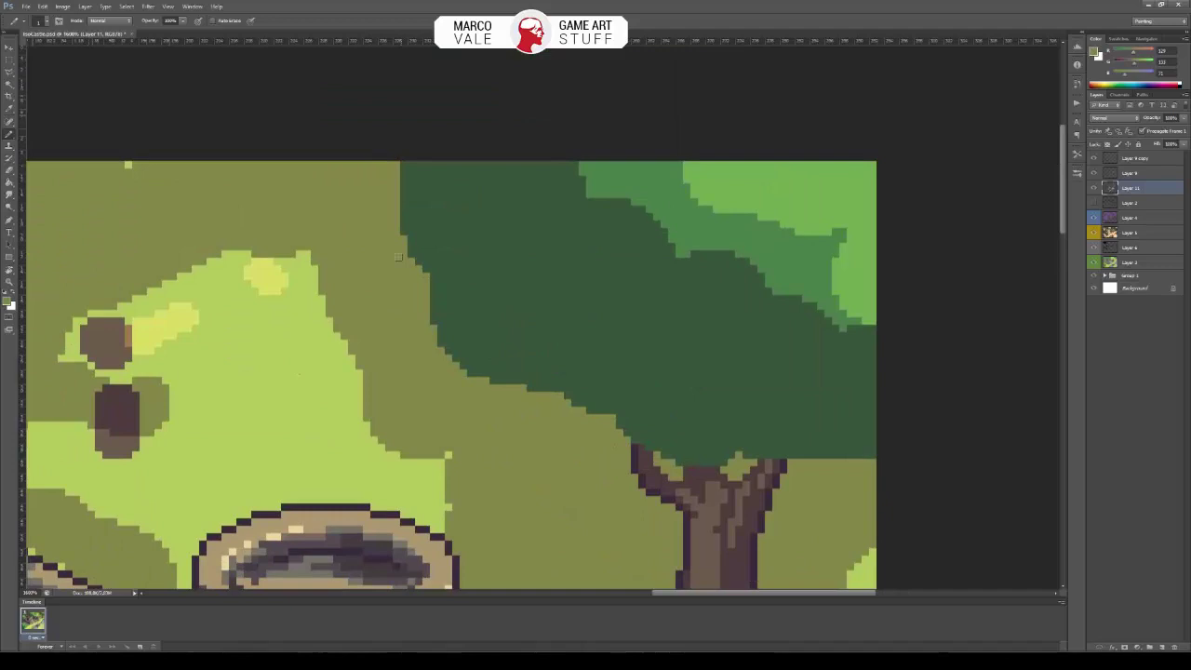
pyautogui.moveTo(397, 257); pyautogui.dragTo(502, 381)
pyautogui.keyDown('alt'); pyautogui.click(619, 426); pyautogui.keyUp('alt')
pyautogui.moveTo(621, 430); pyautogui.dragTo(565, 391)
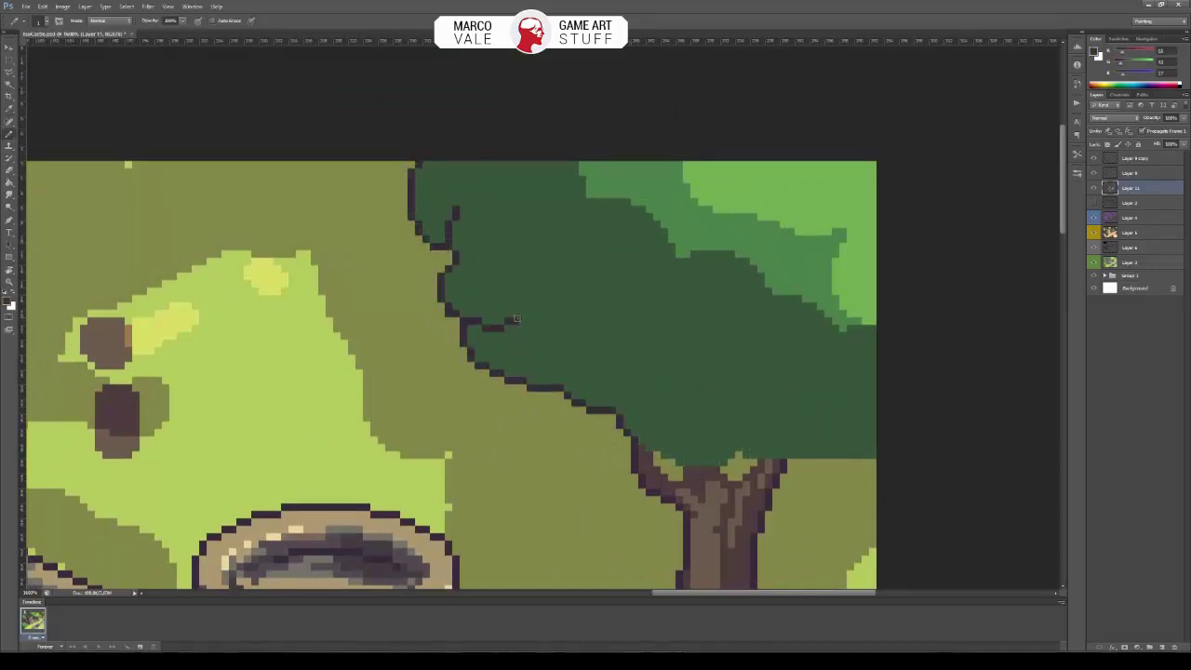
pyautogui.keyDown('alt'); pyautogui.click(700, 424); pyautogui.keyUp('alt')
pyautogui.moveTo(540, 307); pyautogui.dragTo(458, 253)
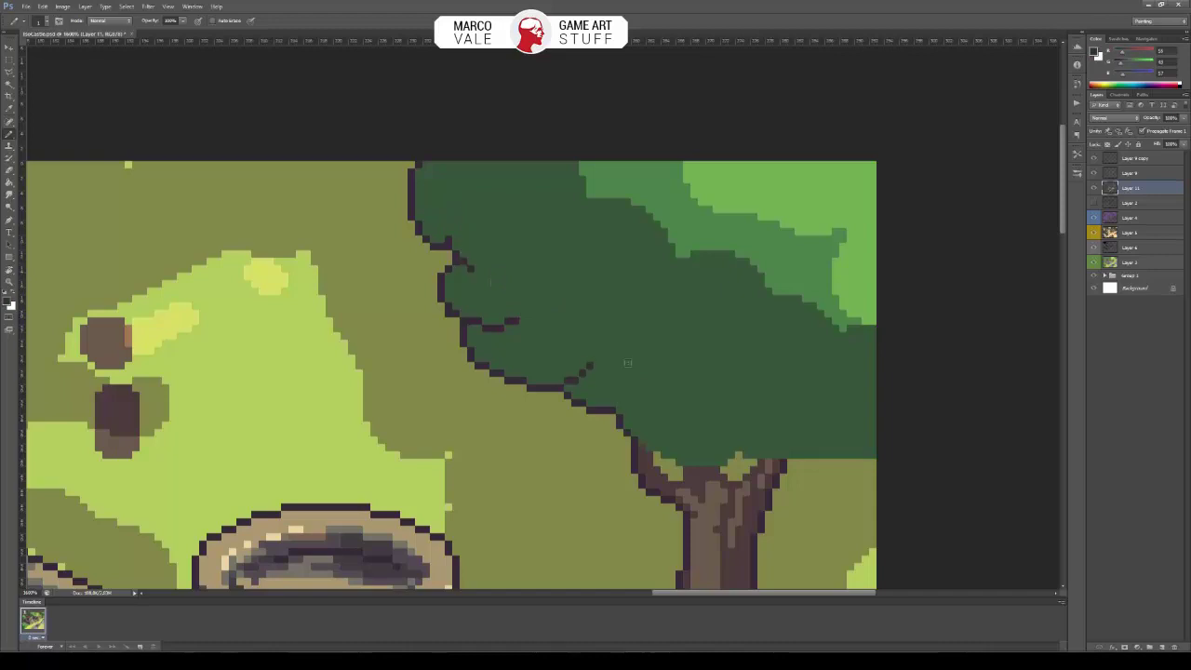
pyautogui.moveTo(679, 462)
pyautogui.mouseDown()
pyautogui.moveTo(747, 454)
pyautogui.moveTo(842, 415)
pyautogui.moveTo(850, 432)
pyautogui.moveTo(847, 422)
pyautogui.moveTo(816, 461)
pyautogui.moveTo(874, 452)
pyautogui.mouseUp()
pyautogui.keyDown('alt'); pyautogui.click(847, 465); pyautogui.keyUp('alt')
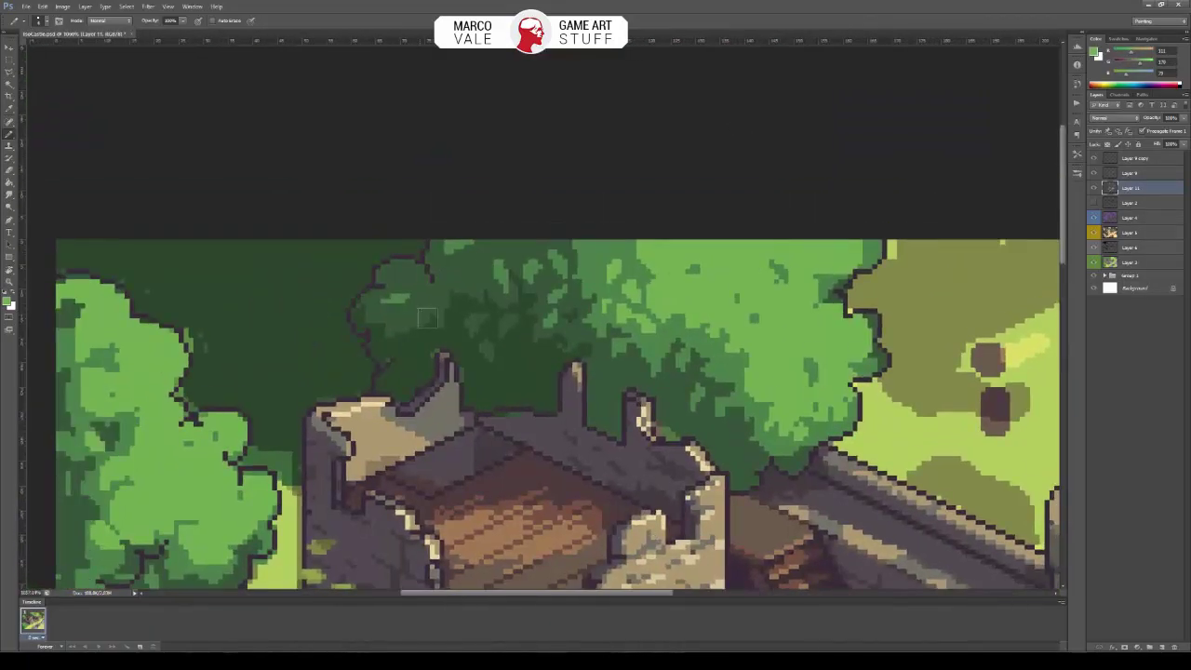
# Paint lighter green leaves into the top canopy, sampling greens from the crown.
pyautogui.moveTo(524, 249)
pyautogui.mouseDown()
pyautogui.moveTo(621, 243)
pyautogui.moveTo(588, 263)
pyautogui.moveTo(656, 298)
pyautogui.mouseUp()
pyautogui.keyDown('alt'); pyautogui.click(730, 386); pyautogui.keyUp('alt')
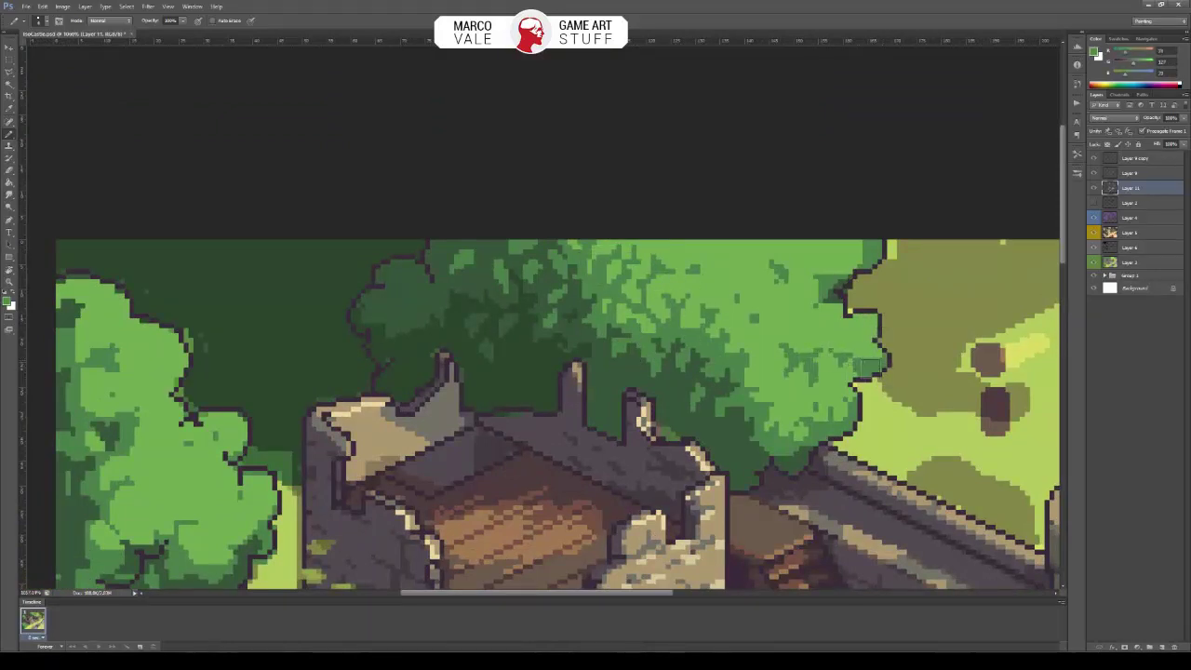
pyautogui.moveTo(865, 361); pyautogui.dragTo(871, 333)
pyautogui.keyDown('alt'); pyautogui.click(612, 366); pyautogui.keyUp('alt')
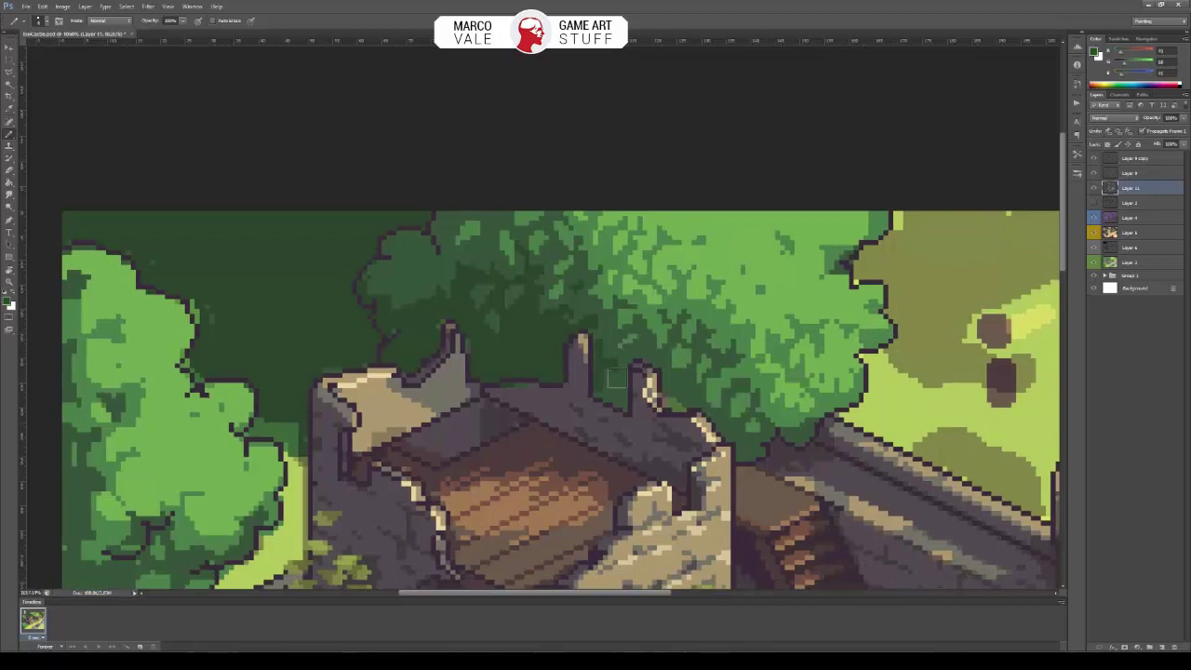
pyautogui.scroll(-10, 535, 328)
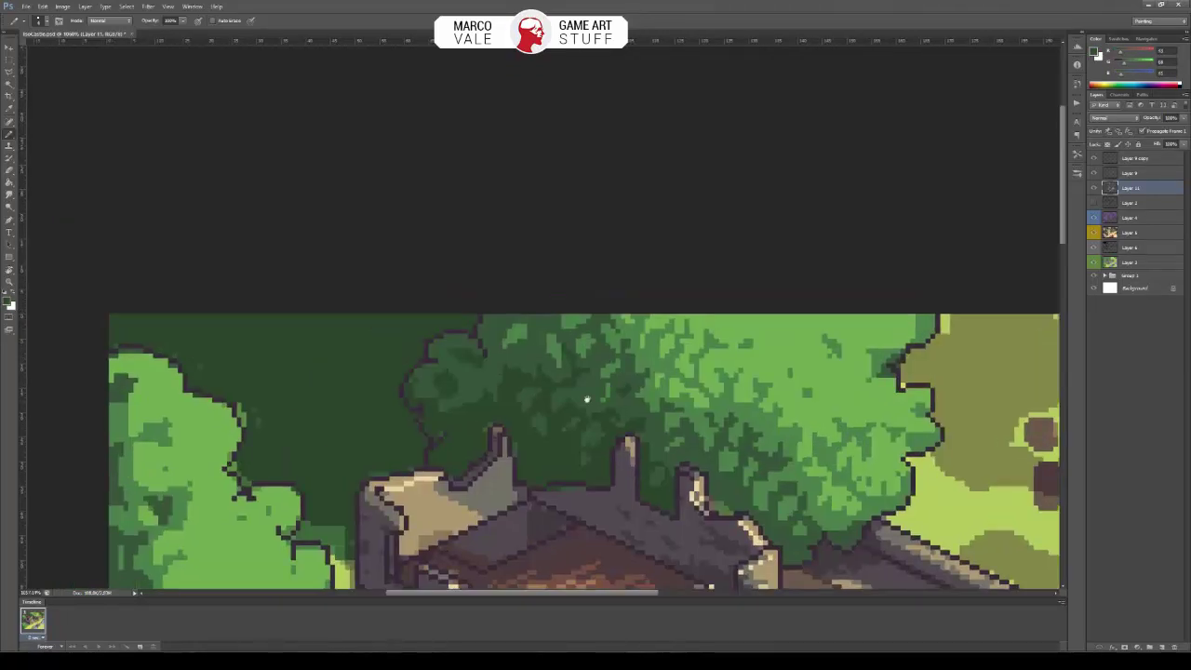
pyautogui.scroll(5, 615, 214)
pyautogui.scroll(2, 615, 214)
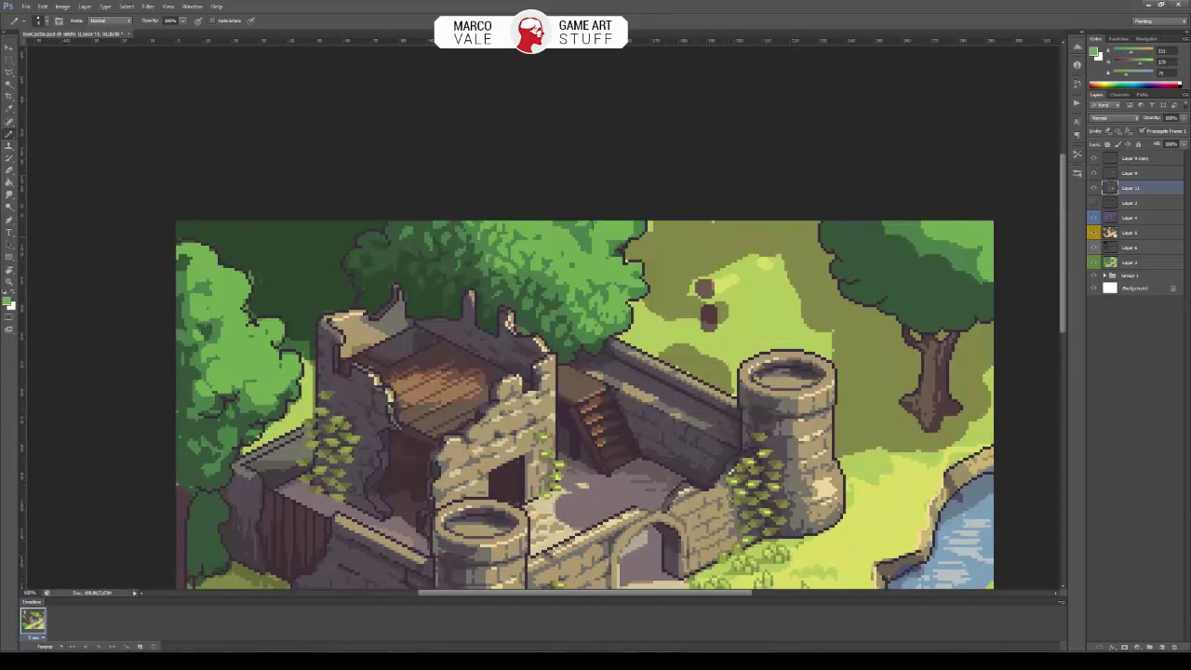
# Pick darker and lighter leaf greens from the surrounding tree canopies.
pyautogui.keyDown('alt'); pyautogui.click(529, 290); pyautogui.keyUp('alt')
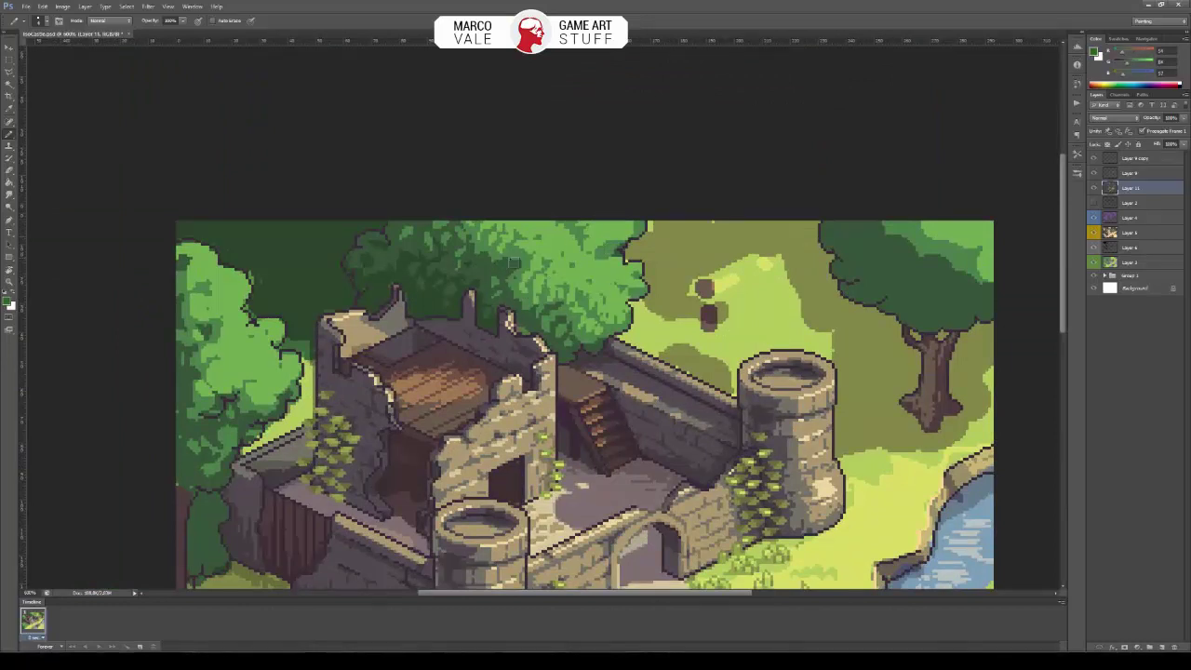
pyautogui.keyDown('alt'); pyautogui.click(448, 239); pyautogui.keyUp('alt')
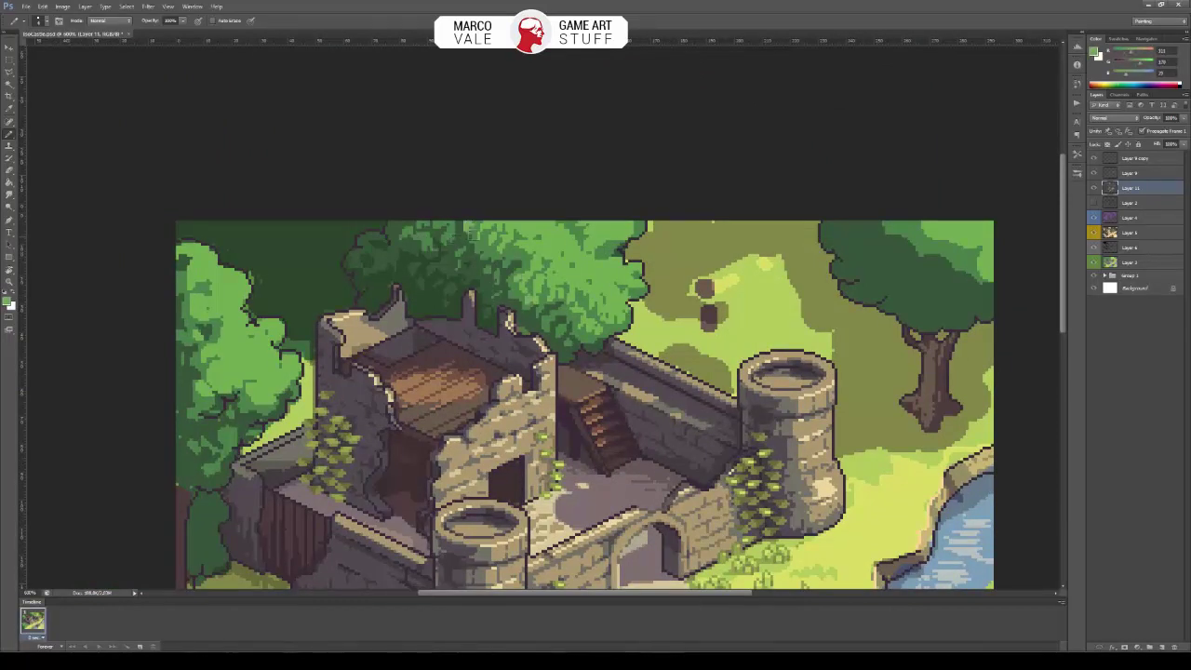
pyautogui.scroll(-1, 465, 233)
pyautogui.keyDown('alt'); pyautogui.click(456, 251); pyautogui.keyUp('alt')
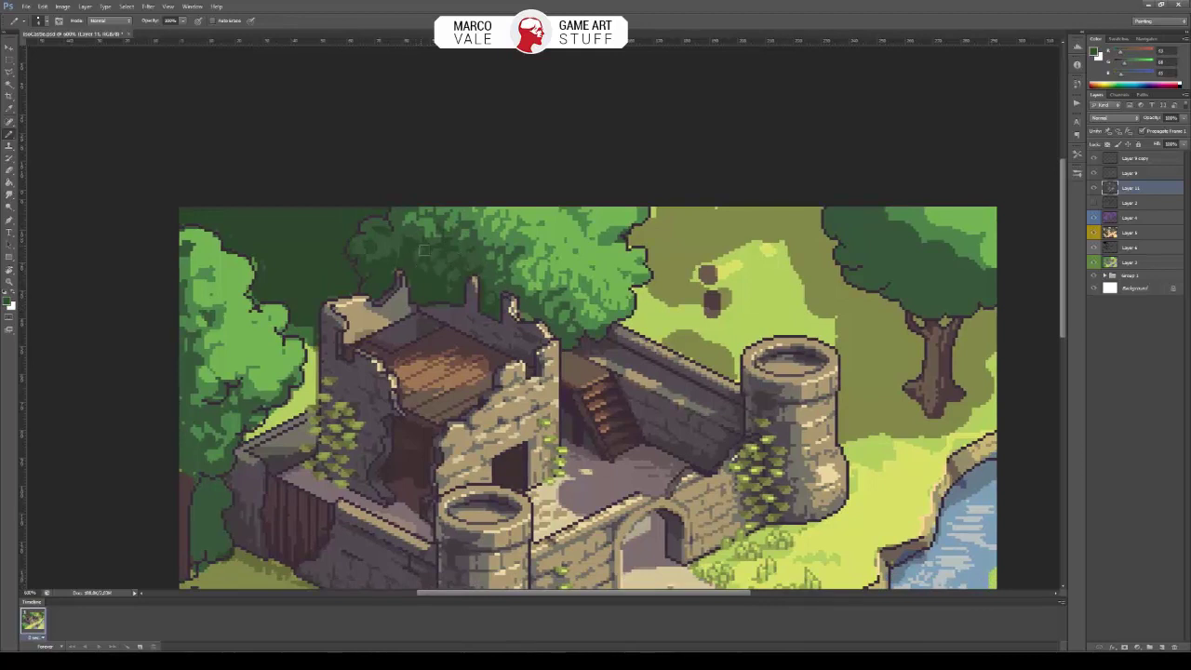
pyautogui.keyDown('alt'); pyautogui.click(460, 269); pyautogui.keyUp('alt')
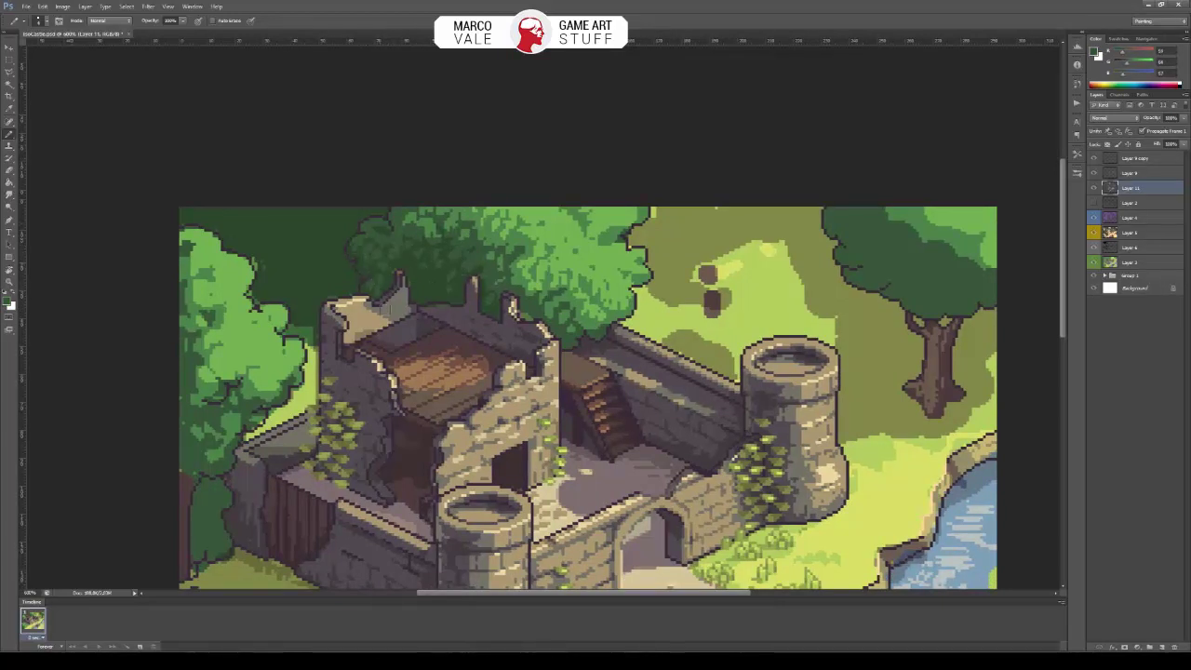
pyautogui.scroll(2, 614, 260)
pyautogui.keyDown('alt'); pyautogui.click(614, 260); pyautogui.keyUp('alt')
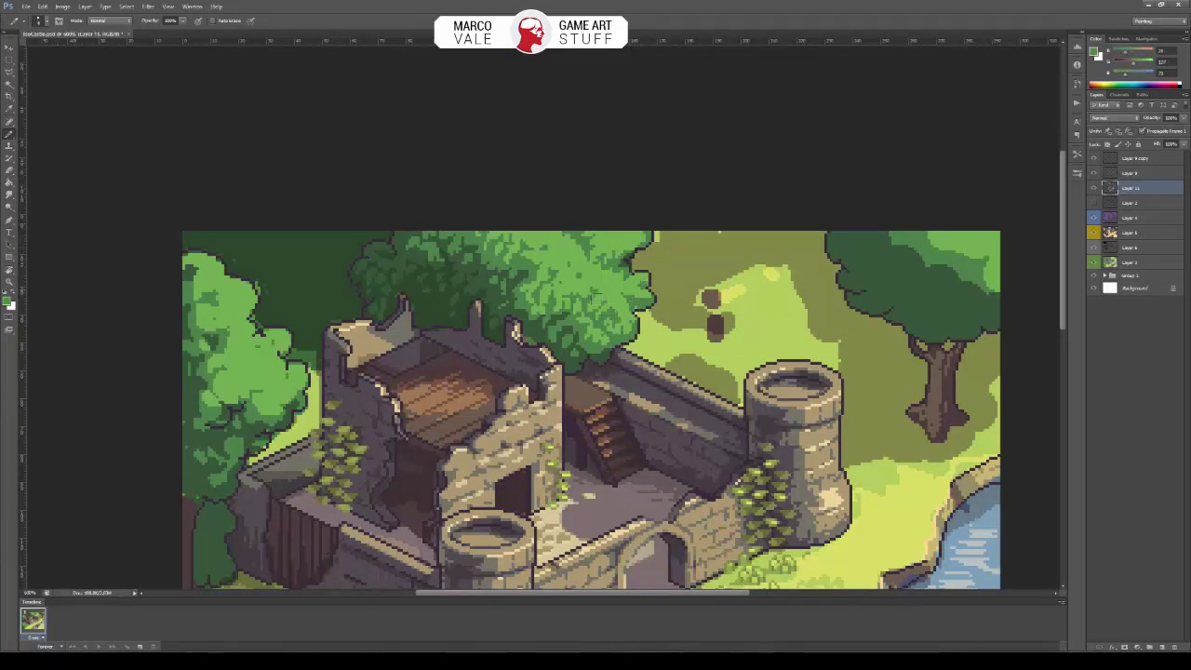
pyautogui.keyDown('alt'); pyautogui.click(619, 312); pyautogui.keyUp('alt')
# Add lighter leaf pixels to the right-hand tree crown.
pyautogui.moveTo(560, 261); pyautogui.dragTo(577, 282)
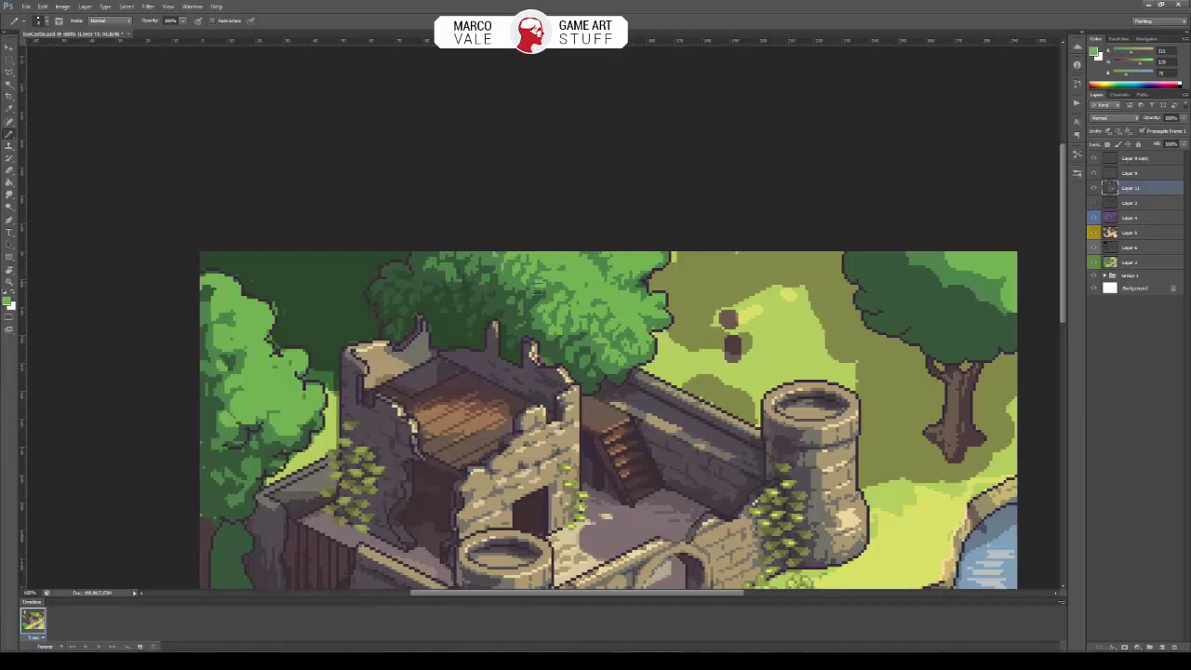
pyautogui.moveTo(893, 279); pyautogui.dragTo(763, 235)
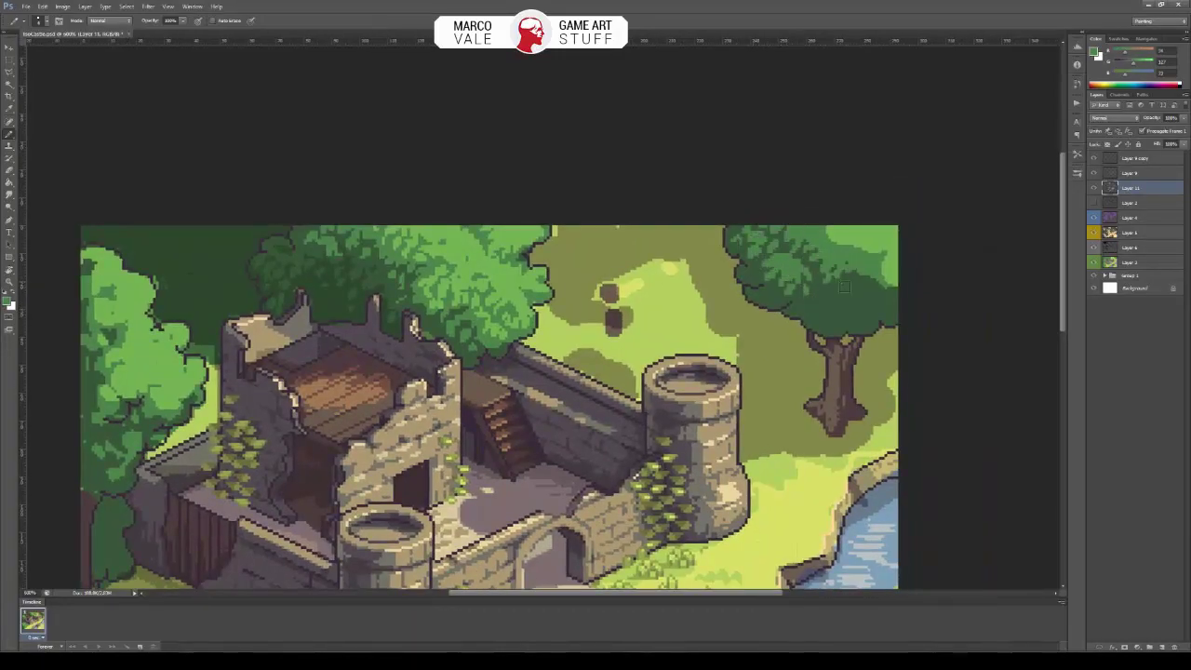
pyautogui.moveTo(844, 286); pyautogui.dragTo(865, 274)
pyautogui.keyDown('alt'); pyautogui.click(821, 234); pyautogui.keyUp('alt')
pyautogui.keyDown('alt'); pyautogui.click(870, 257); pyautogui.keyUp('alt')
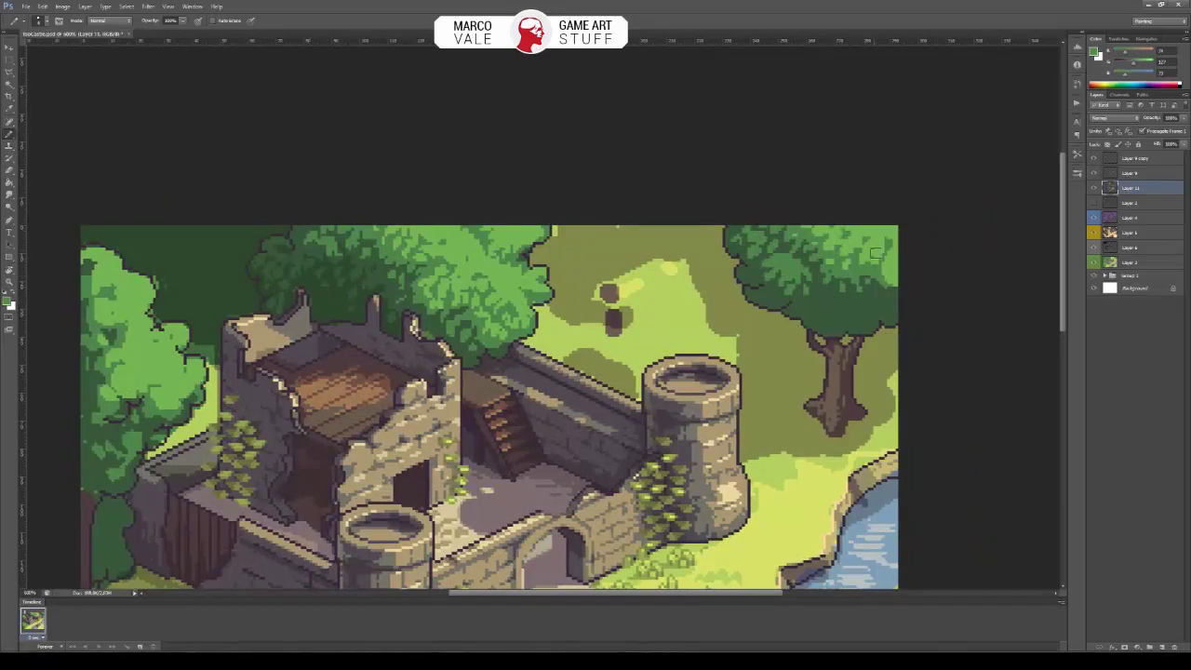
pyautogui.keyDown('alt'); pyautogui.click(842, 283); pyautogui.keyUp('alt')
# Paint lighter leaves and darker shadow green on the upper-left tree crown.
pyautogui.moveTo(936, 255); pyautogui.dragTo(1133, 190)
pyautogui.moveTo(315, 216)
pyautogui.mouseDown()
pyautogui.moveTo(299, 208)
pyautogui.moveTo(287, 272)
pyautogui.mouseUp()
pyautogui.keyDown('alt'); pyautogui.click(283, 233); pyautogui.keyUp('alt')
pyautogui.keyDown('alt'); pyautogui.click(287, 263); pyautogui.keyUp('alt')
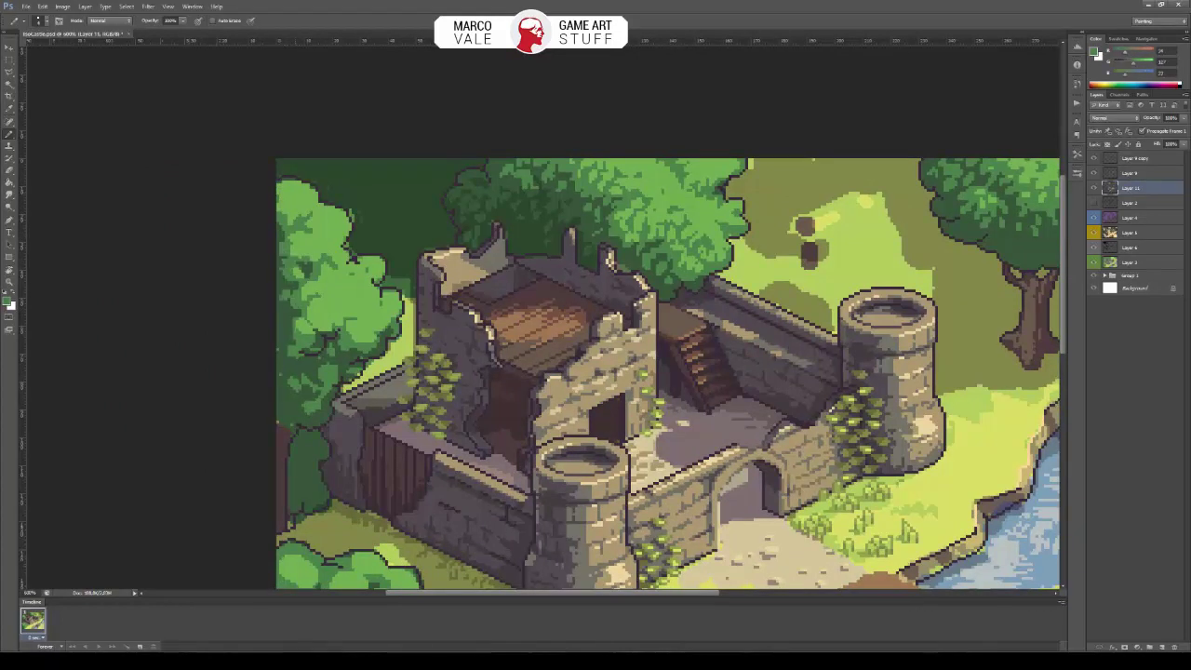
pyautogui.keyDown('alt'); pyautogui.click(299, 323); pyautogui.keyUp('alt')
pyautogui.moveTo(298, 331); pyautogui.dragTo(294, 359)
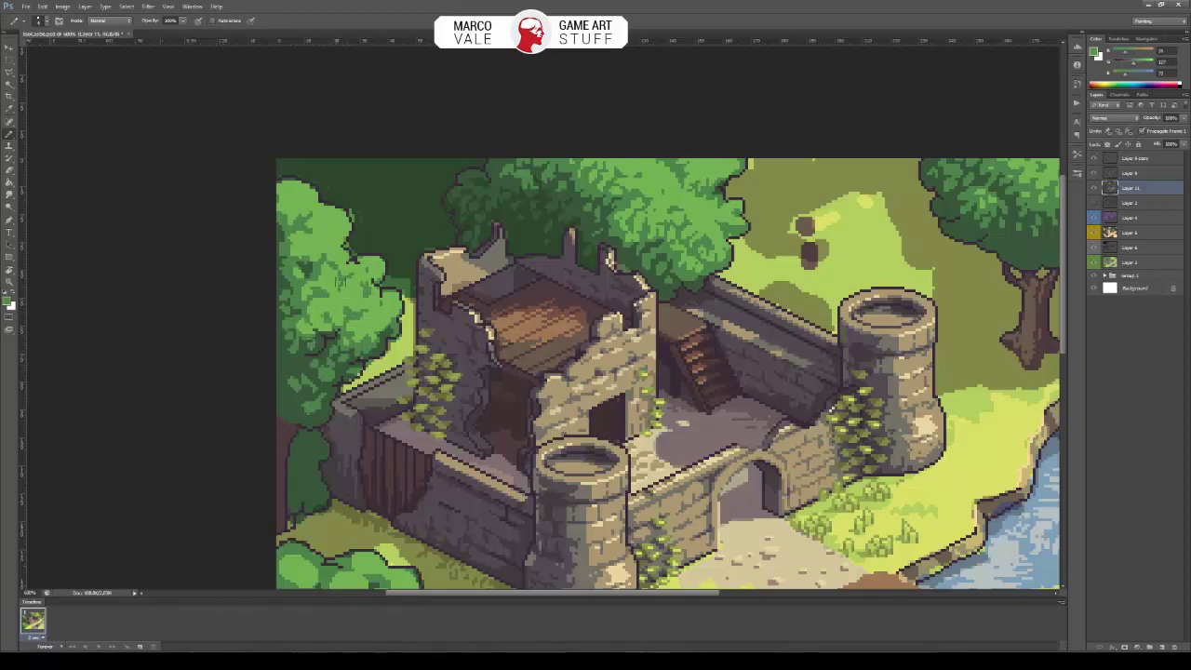
# Repaint the grass tufts between the bush and front tower base in lighter green.
pyautogui.scroll(6, 356, 219)
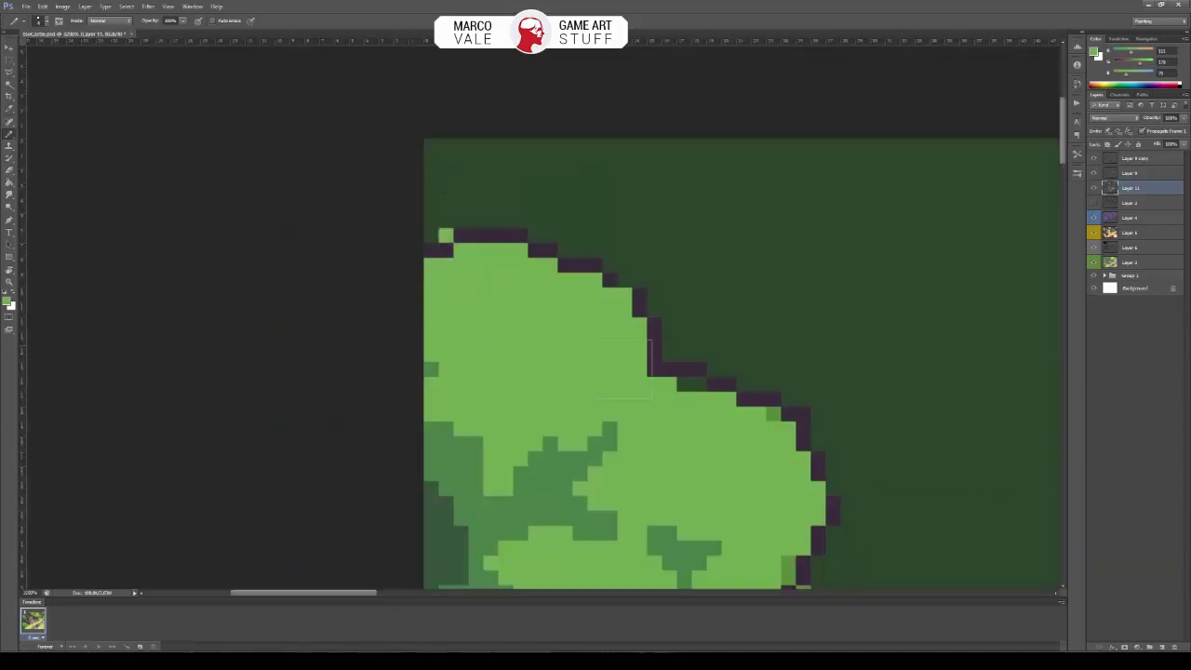
pyautogui.scroll(-5, 595, 316)
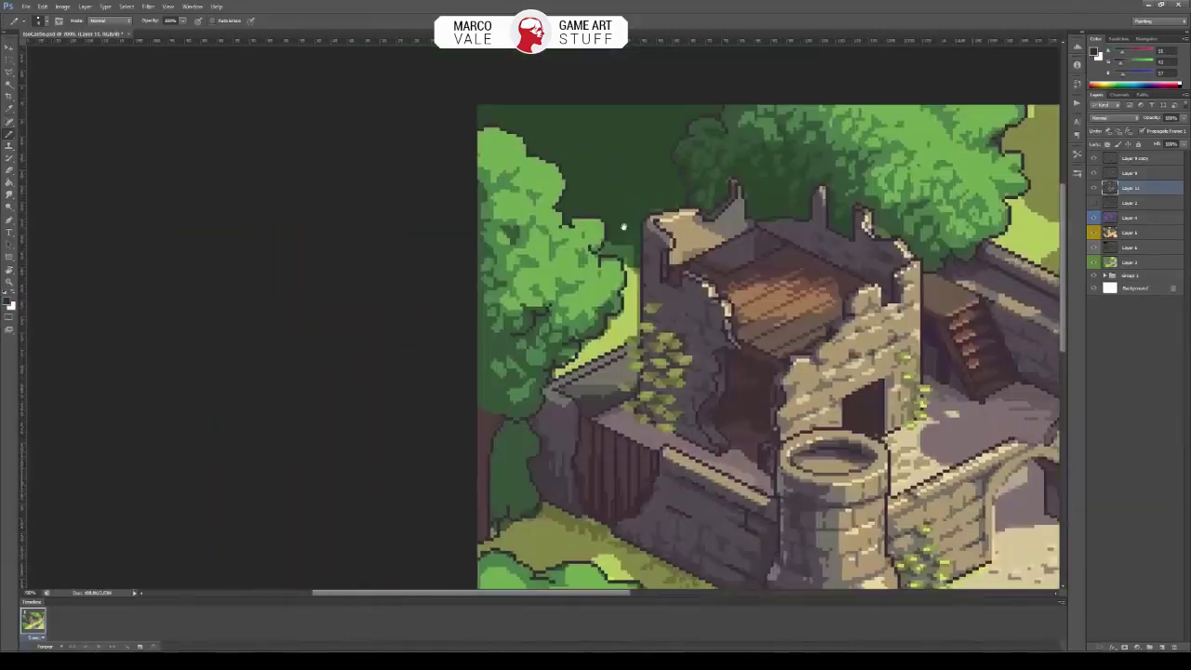
pyautogui.scroll(4, 586, 229)
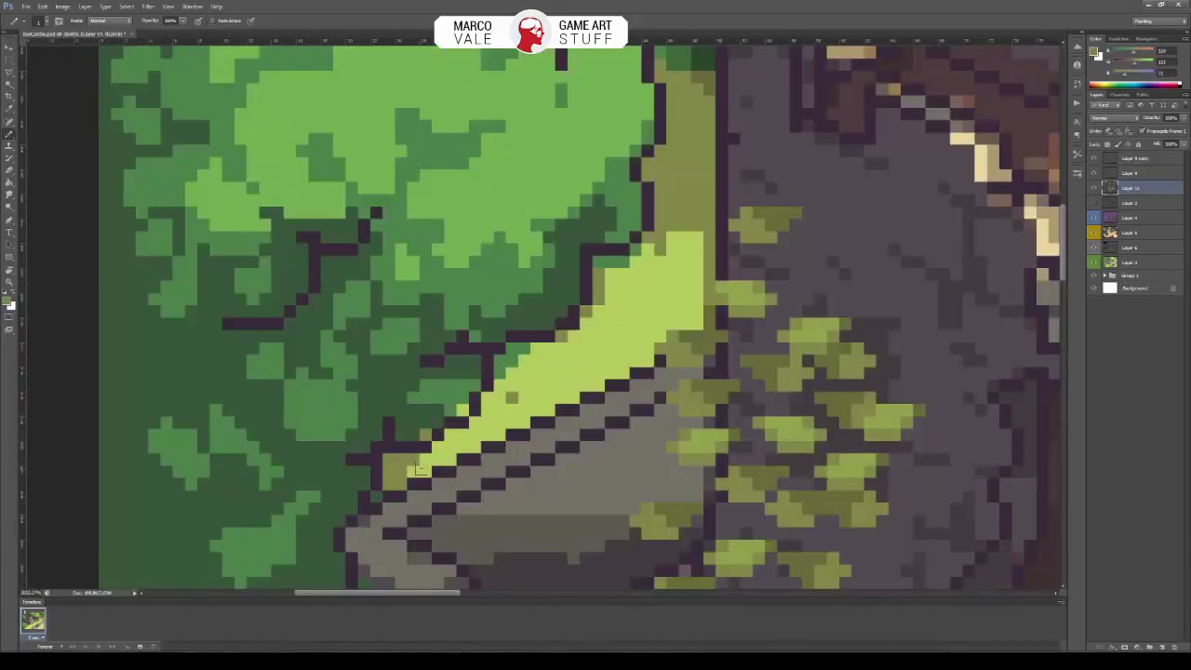
pyautogui.scroll(-10, 696, 309)
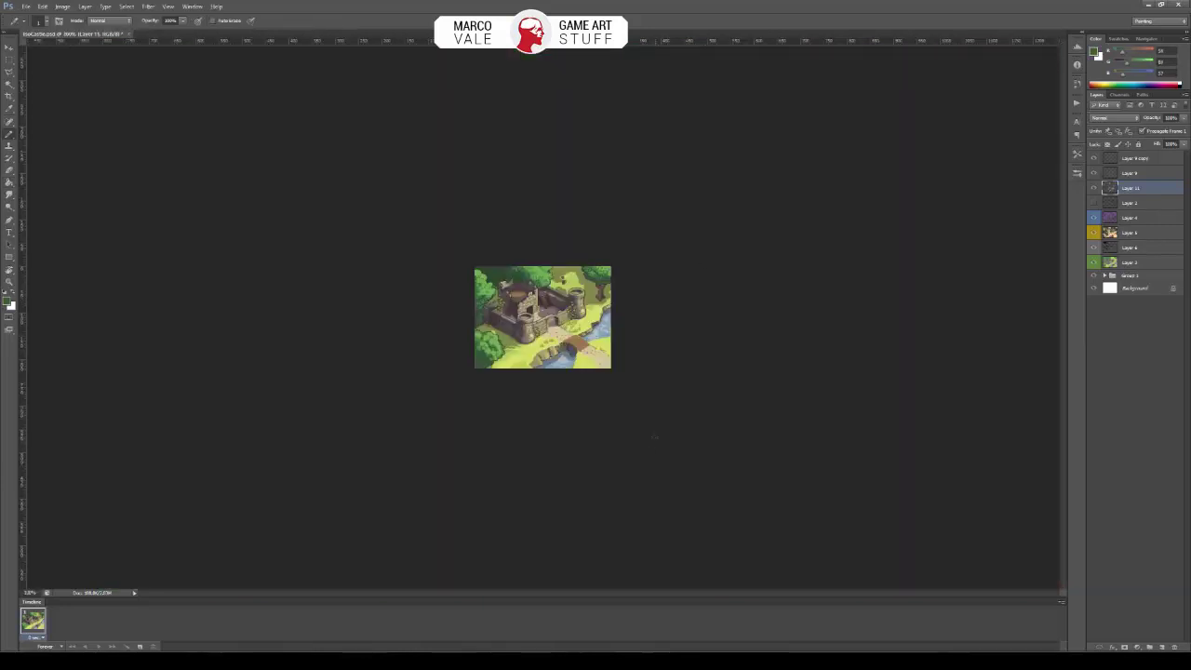
pyautogui.hotkey('ctrl', '0')
pyautogui.scroll(4, 290, 400)
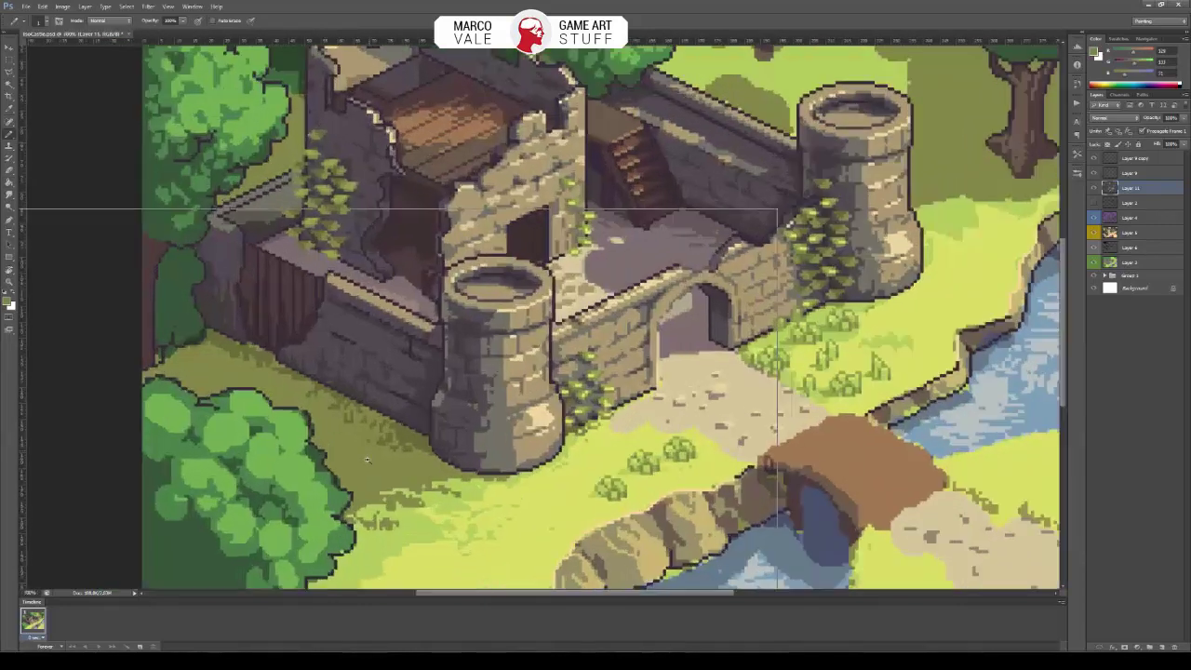
pyautogui.moveTo(564, 379)
pyautogui.mouseDown()
pyautogui.moveTo(484, 443)
pyautogui.moveTo(472, 469)
pyautogui.moveTo(521, 430)
pyautogui.mouseUp()
pyautogui.moveTo(603, 406); pyautogui.dragTo(226, 640)
pyautogui.click(363, 323)
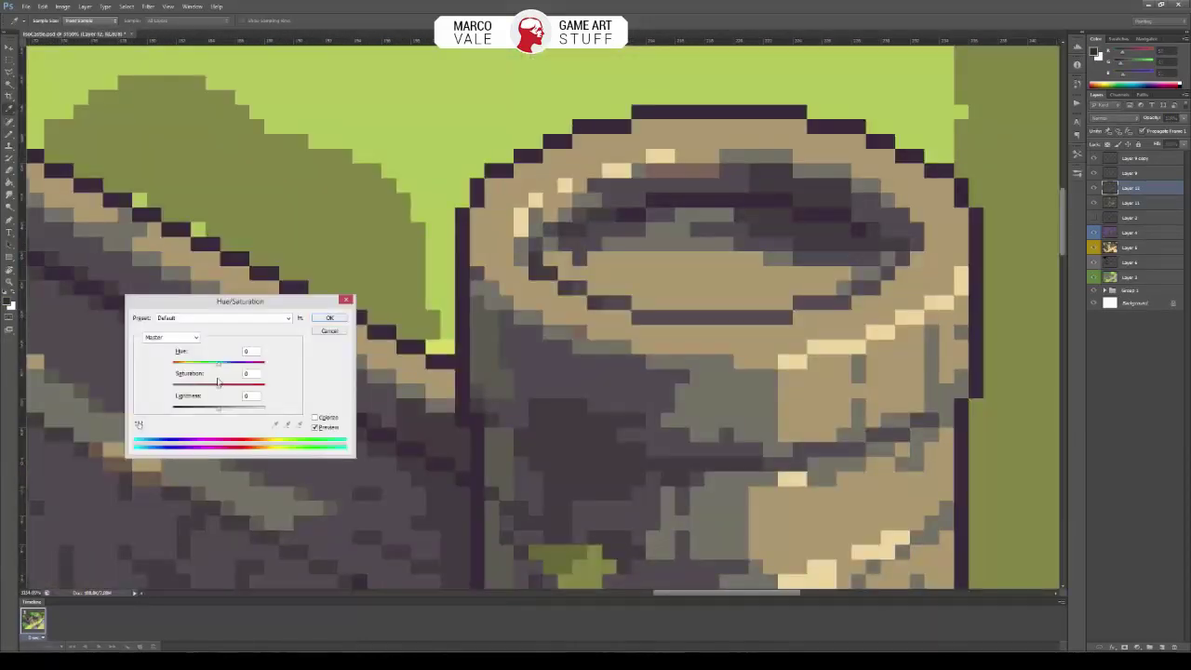
# Adjust the stonework's hue and saturation and paint dark green along the vine.
pyautogui.moveTo(216, 384); pyautogui.dragTo(208, 389)
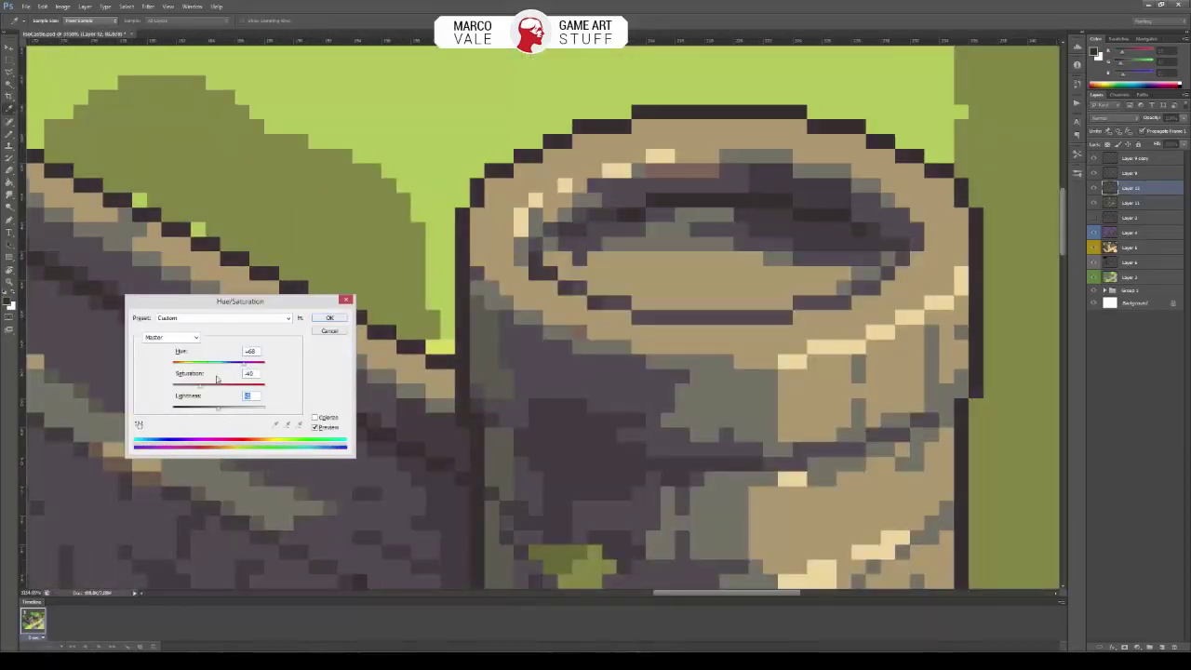
pyautogui.press('Return')
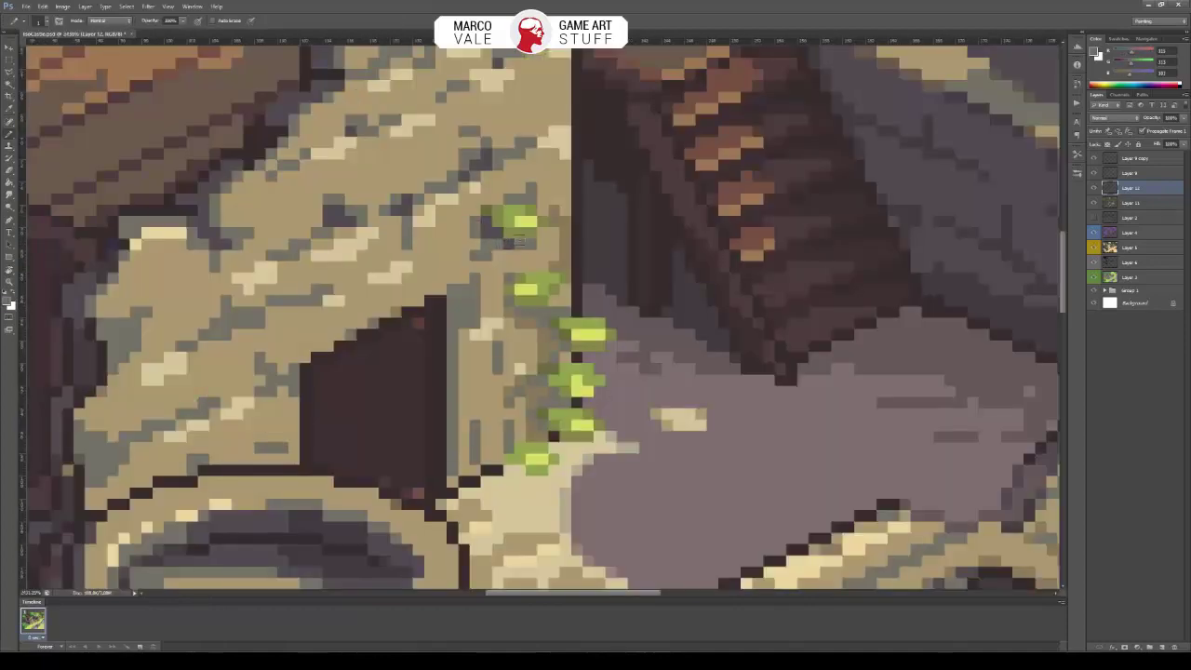
pyautogui.moveTo(519, 240)
pyautogui.mouseDown()
pyautogui.moveTo(549, 387)
pyautogui.moveTo(528, 412)
pyautogui.mouseUp()
pyautogui.hotkey('ctrl', '1')
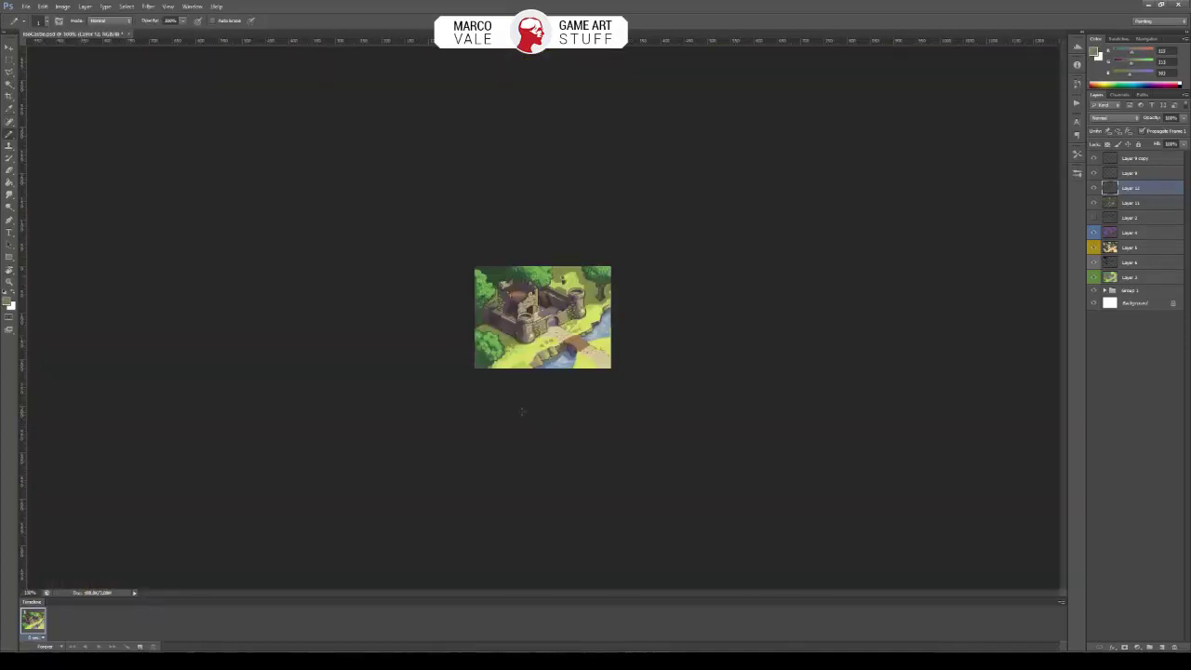
pyautogui.scroll(10, 583, 348)
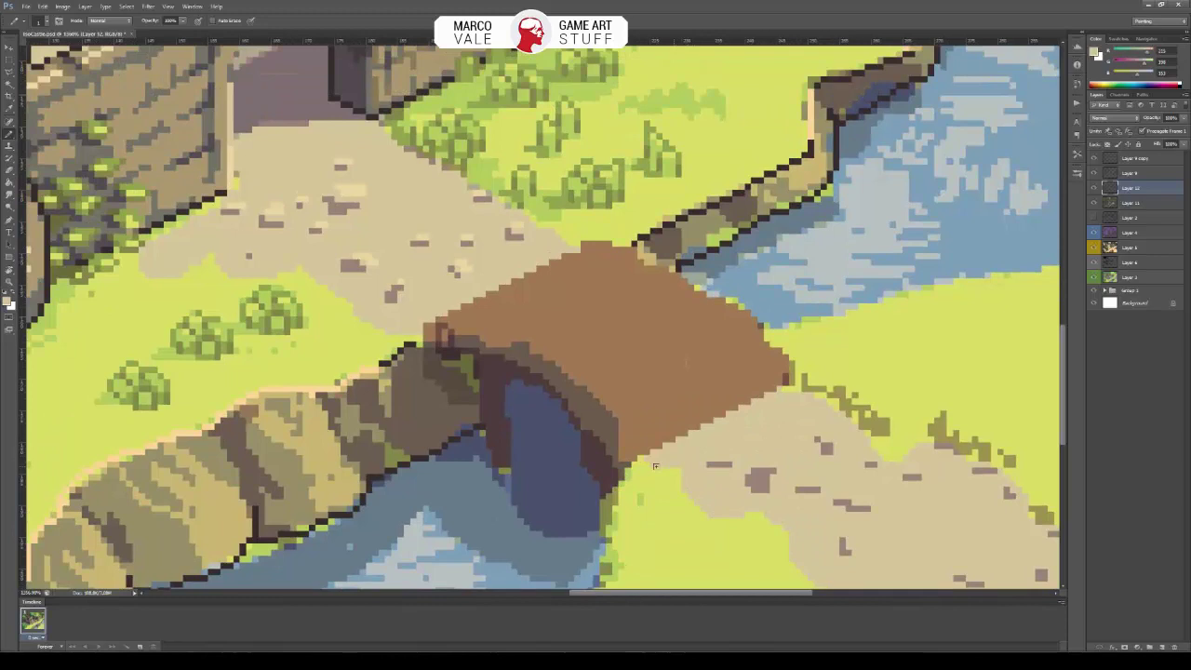
# Shade the bridge's lower-right edge and draw five dark diagonal plank lines across the deck.
pyautogui.moveTo(630, 459); pyautogui.dragTo(619, 437)
pyautogui.moveTo(456, 321); pyautogui.dragTo(642, 251)
pyautogui.moveTo(493, 340)
pyautogui.mouseDown()
pyautogui.moveTo(641, 264)
pyautogui.moveTo(670, 270)
pyautogui.mouseUp()
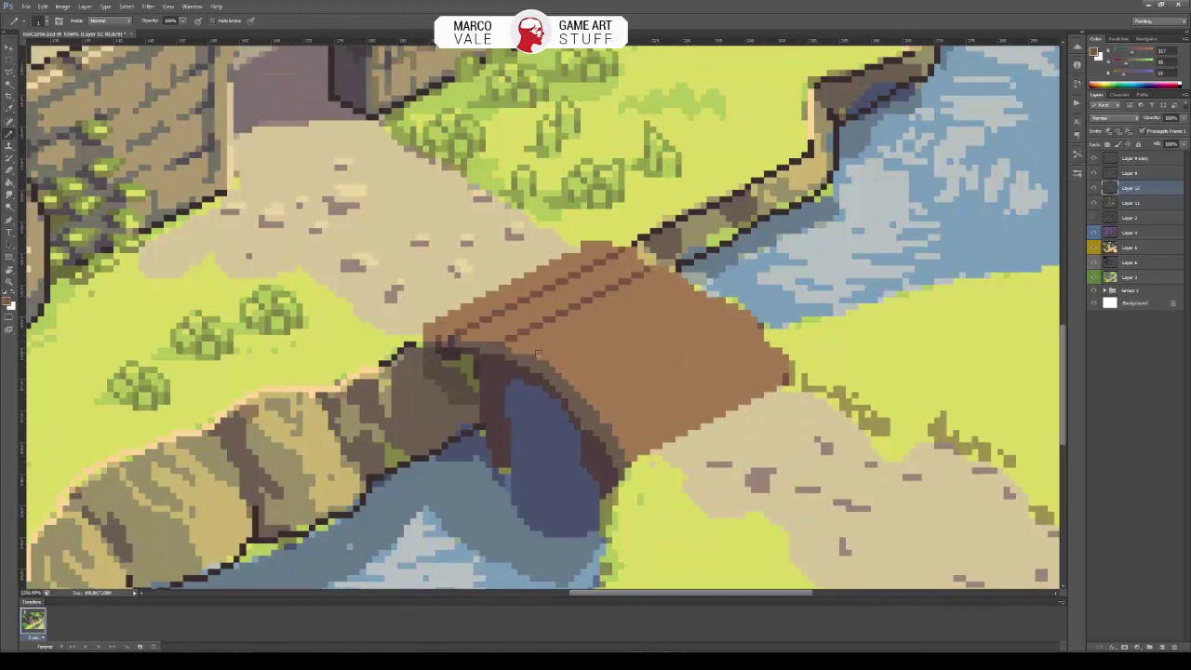
pyautogui.moveTo(535, 356); pyautogui.dragTo(698, 288)
pyautogui.moveTo(563, 372); pyautogui.dragTo(716, 307)
pyautogui.moveTo(591, 391); pyautogui.dragTo(745, 325)
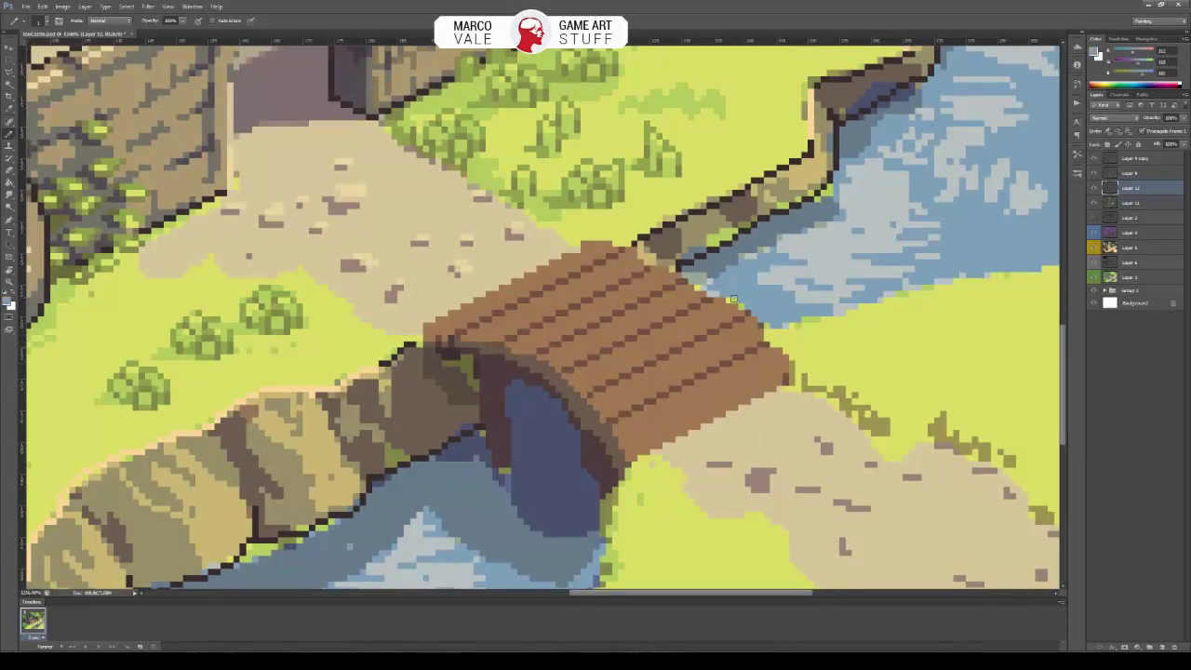
pyautogui.moveTo(661, 273); pyautogui.dragTo(702, 323)
pyautogui.scroll(-4, 702, 324)
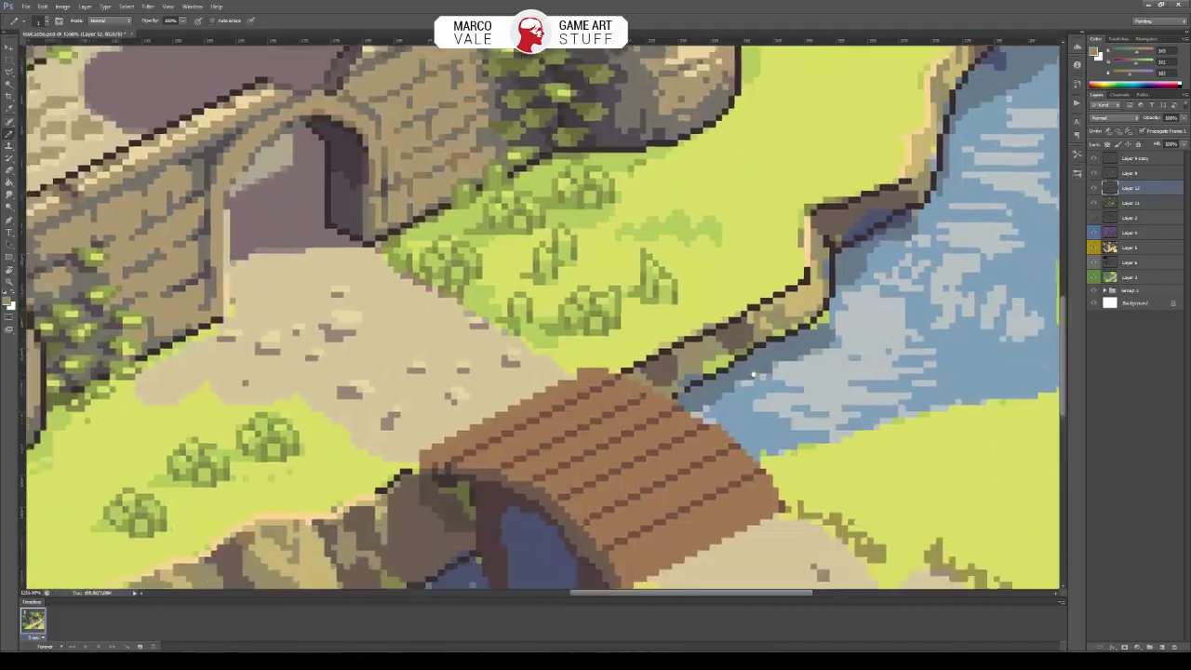
pyautogui.scroll(1, 707, 326)
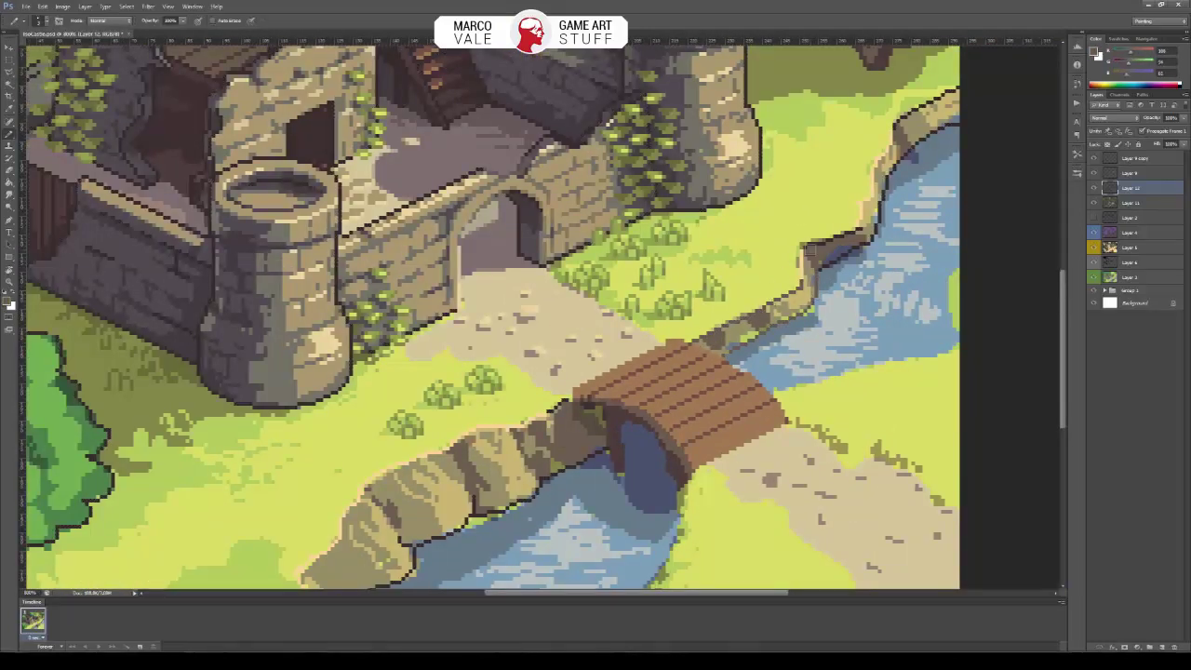
pyautogui.scroll(-2, 622, 372)
pyautogui.scroll(2, 622, 373)
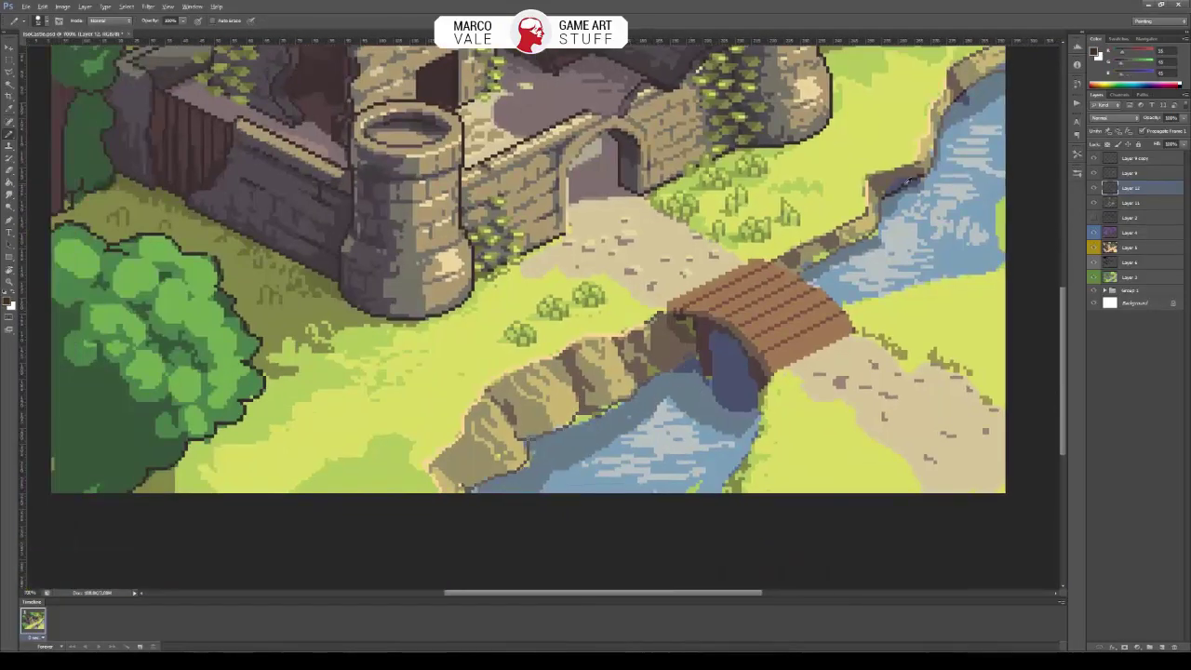
# Paint over the light yellow grass patches with mid-green.
pyautogui.scroll(2, 538, 458)
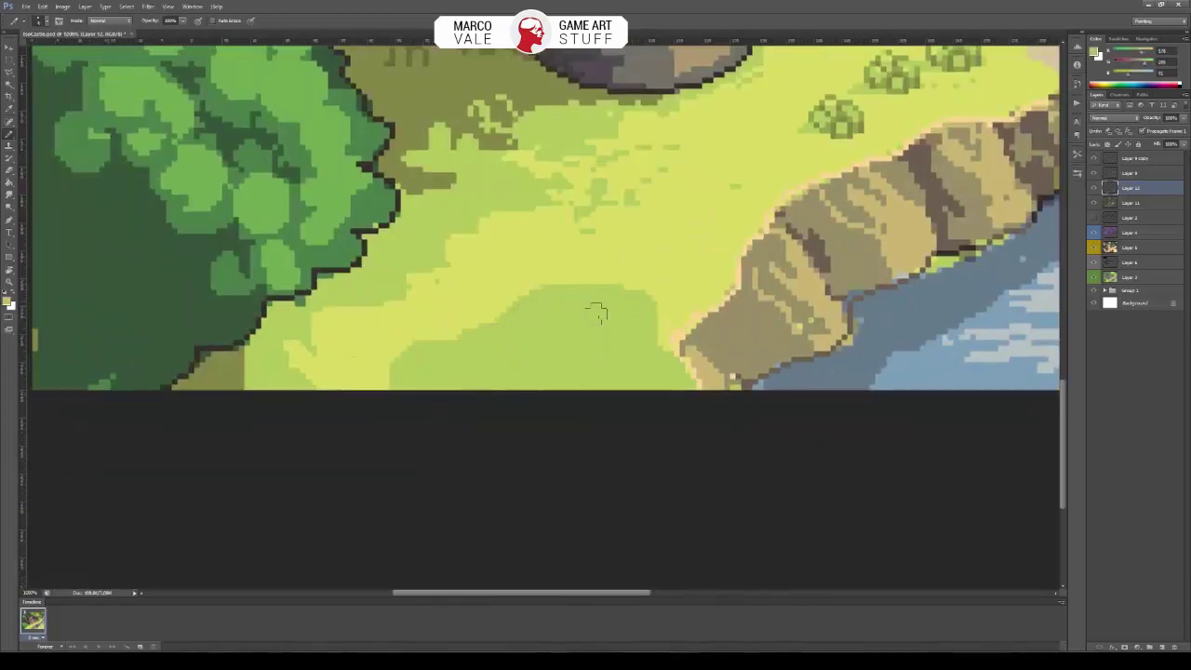
pyautogui.moveTo(633, 149)
pyautogui.mouseDown()
pyautogui.moveTo(517, 190)
pyautogui.moveTo(452, 255)
pyautogui.moveTo(340, 314)
pyautogui.mouseUp()
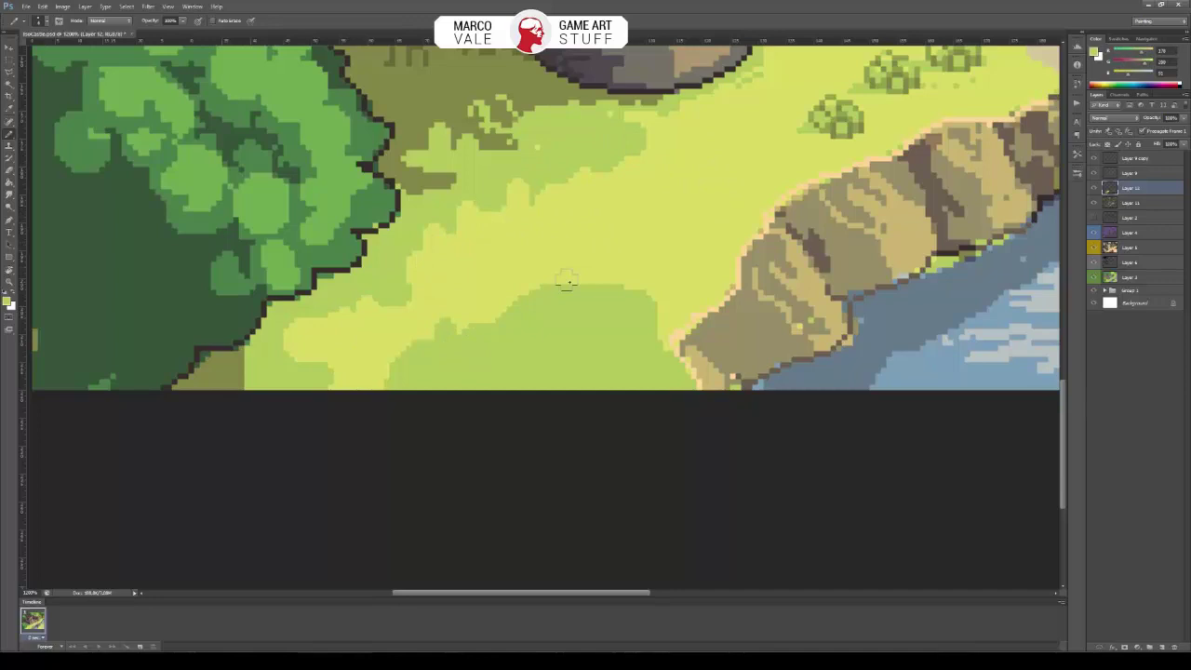
pyautogui.scroll(-2, 620, 279)
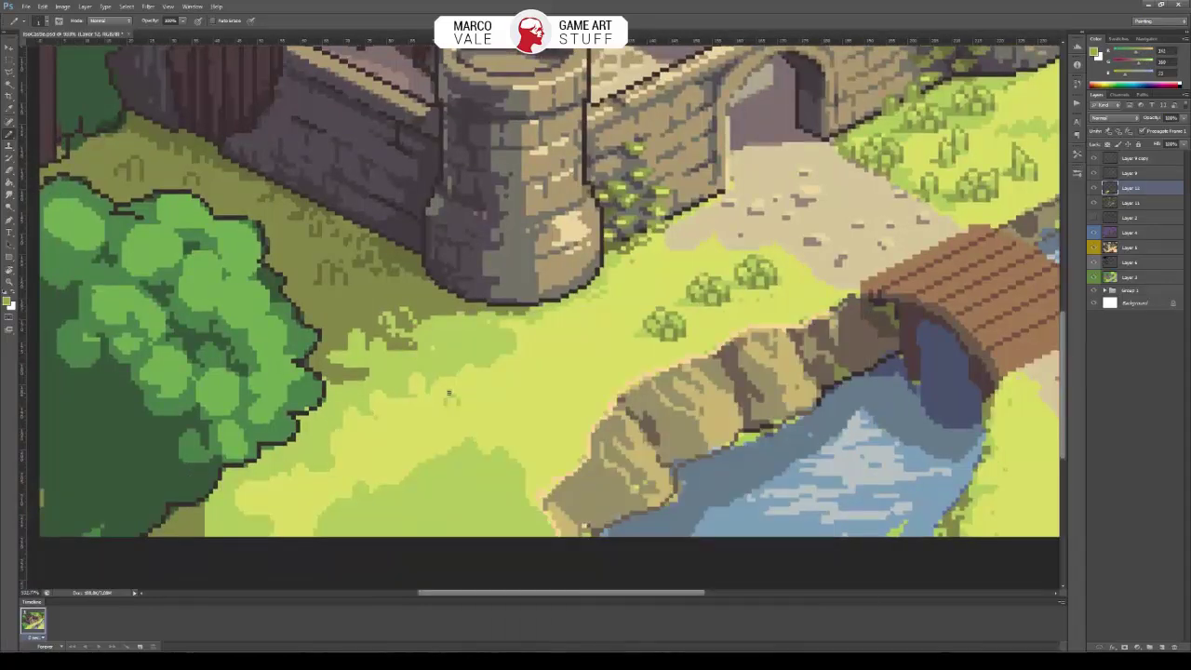
# Copy a grass clump and place two extra copies on the lawn.
pyautogui.press('v')
pyautogui.hotkey('ctrl', 'shift', 'alt', 'n')
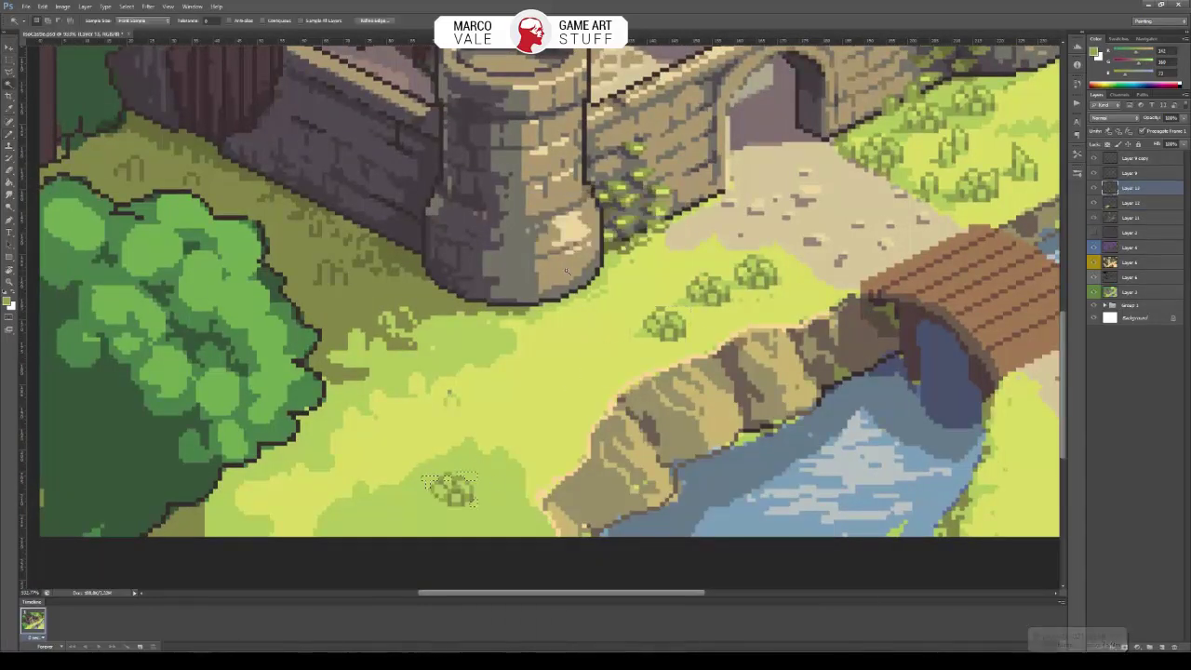
pyautogui.moveTo(400, 511); pyautogui.dragTo(462, 341)
pyautogui.moveTo(606, 417)
pyautogui.mouseDown()
pyautogui.moveTo(766, 353)
pyautogui.moveTo(699, 418)
pyautogui.mouseUp()
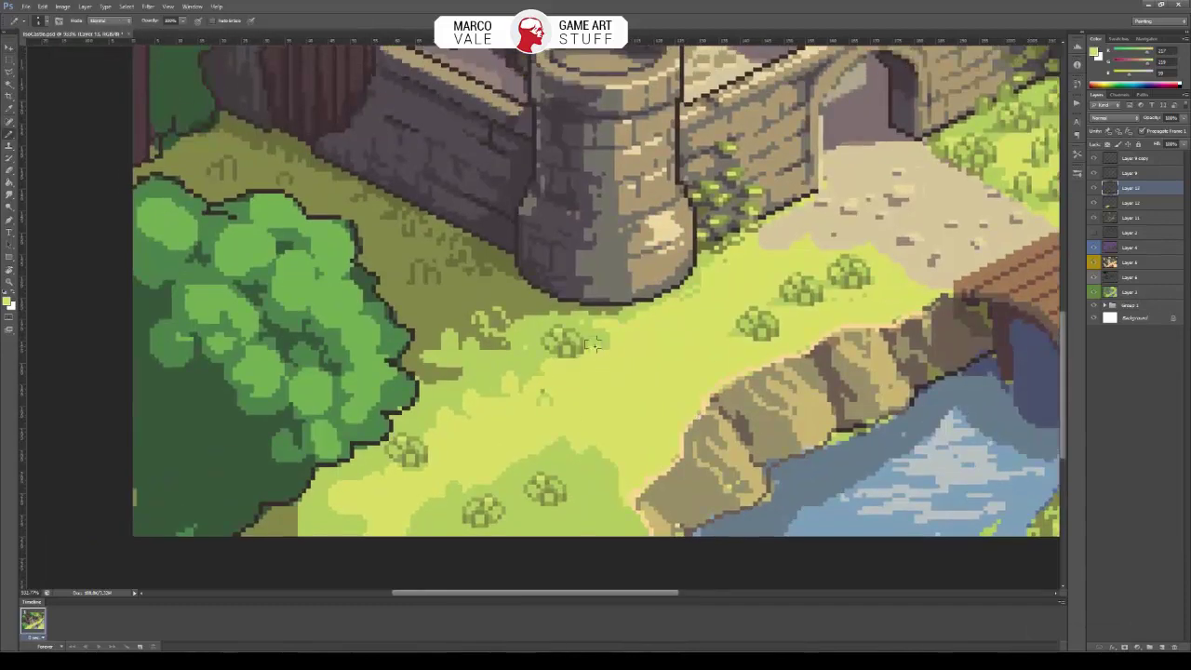
# Sample the grass colour beside the bush and duplicate the grass tuft onto the lawn below.
pyautogui.press('b')
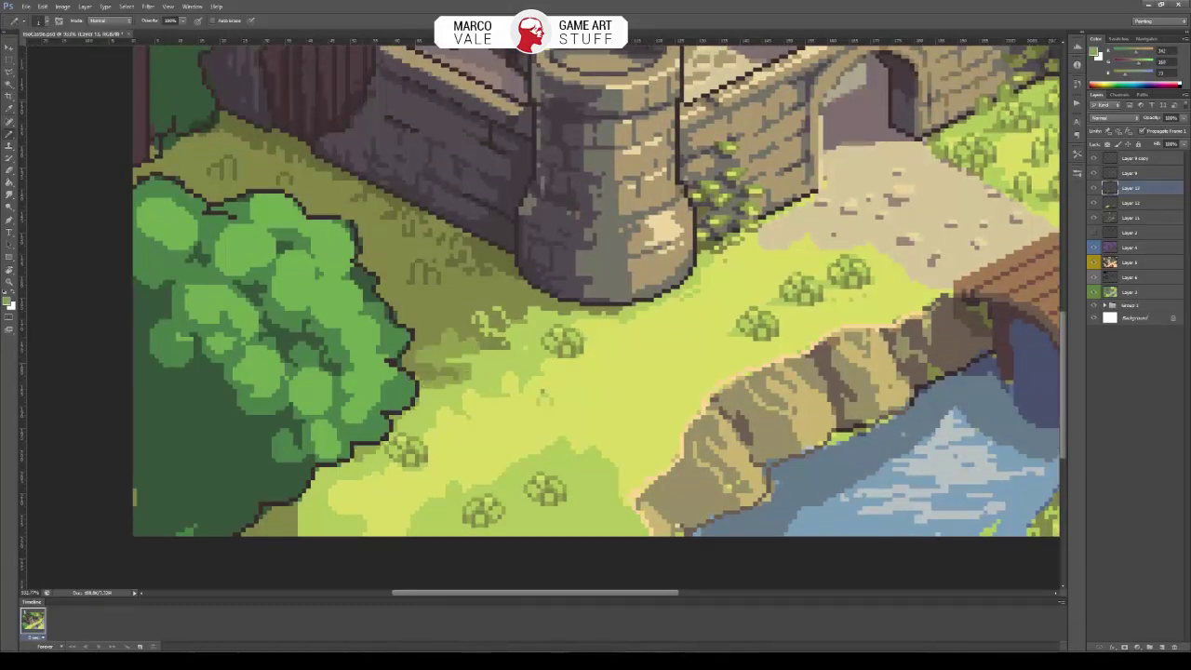
pyautogui.moveTo(305, 512); pyautogui.dragTo(398, 410)
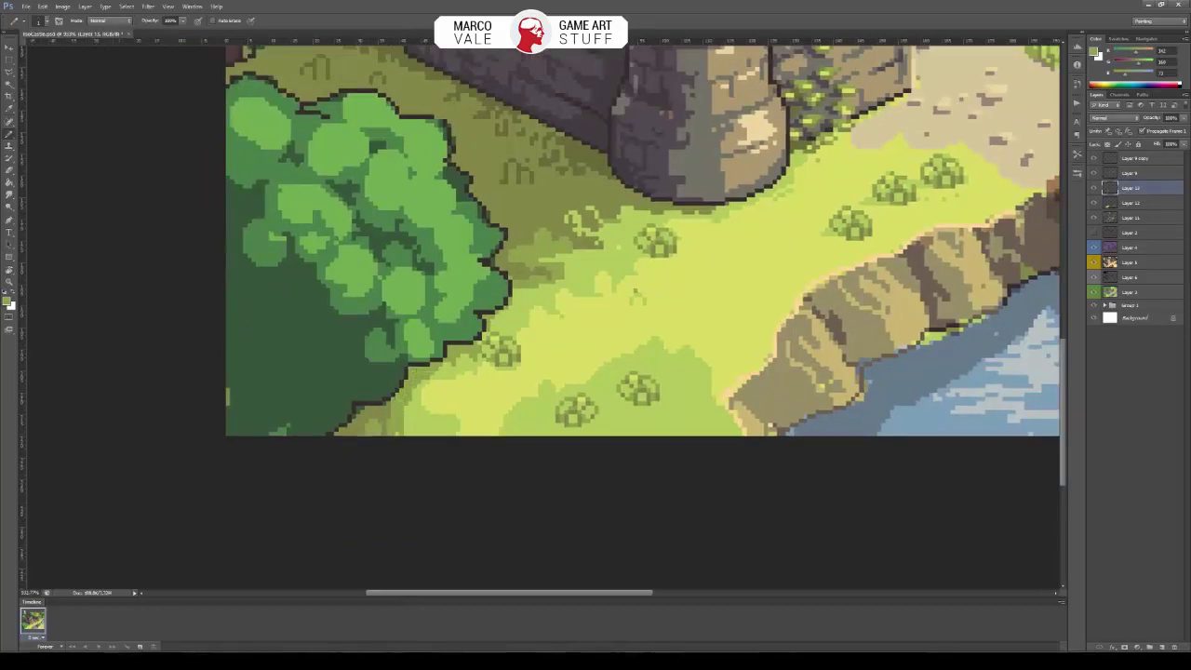
pyautogui.keyDown('alt'); pyautogui.click(522, 295); pyautogui.keyUp('alt')
pyautogui.scroll(2, 584, 270)
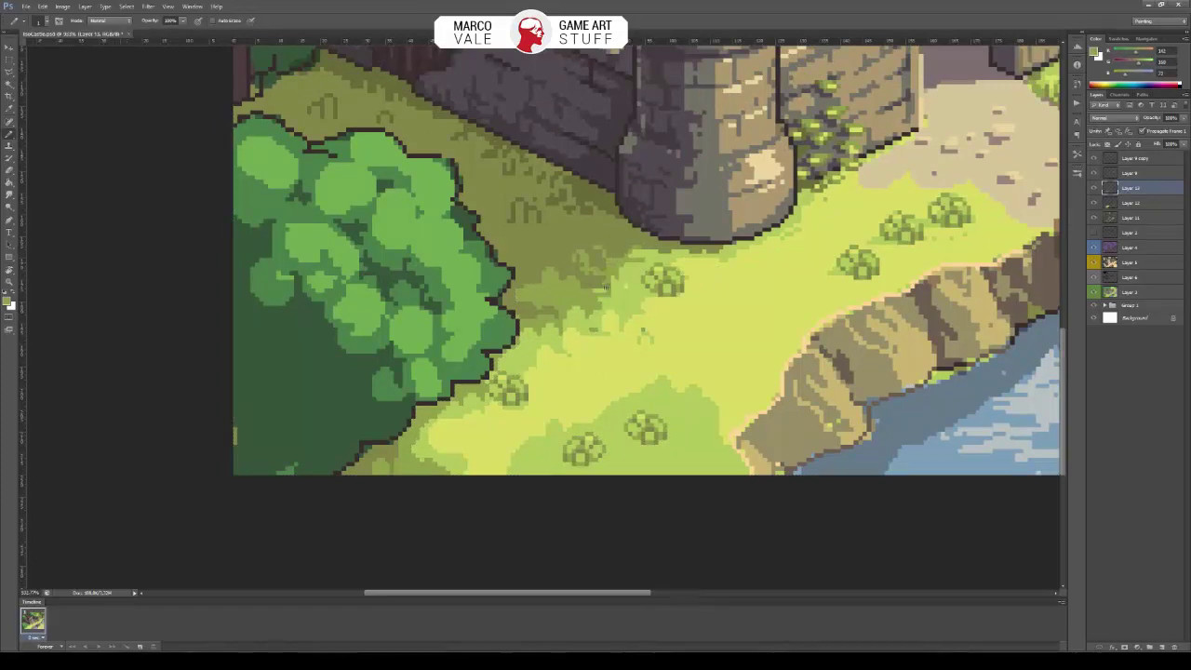
pyautogui.scroll(6, 642, 288)
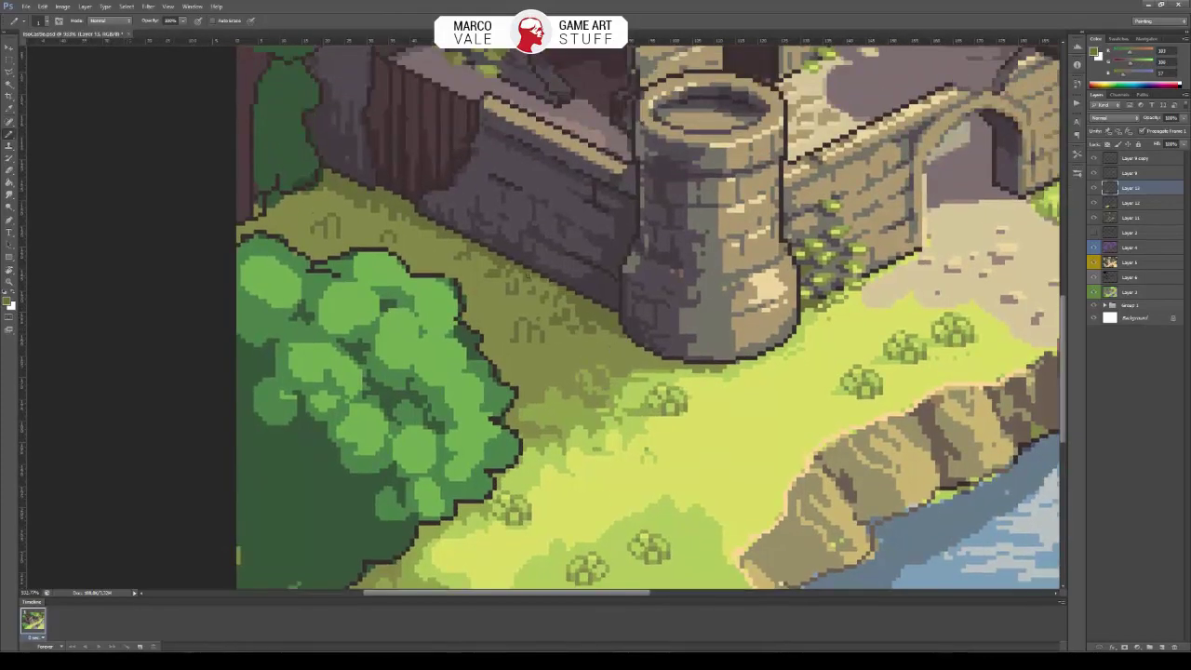
pyautogui.hscroll(6, 360, 207)
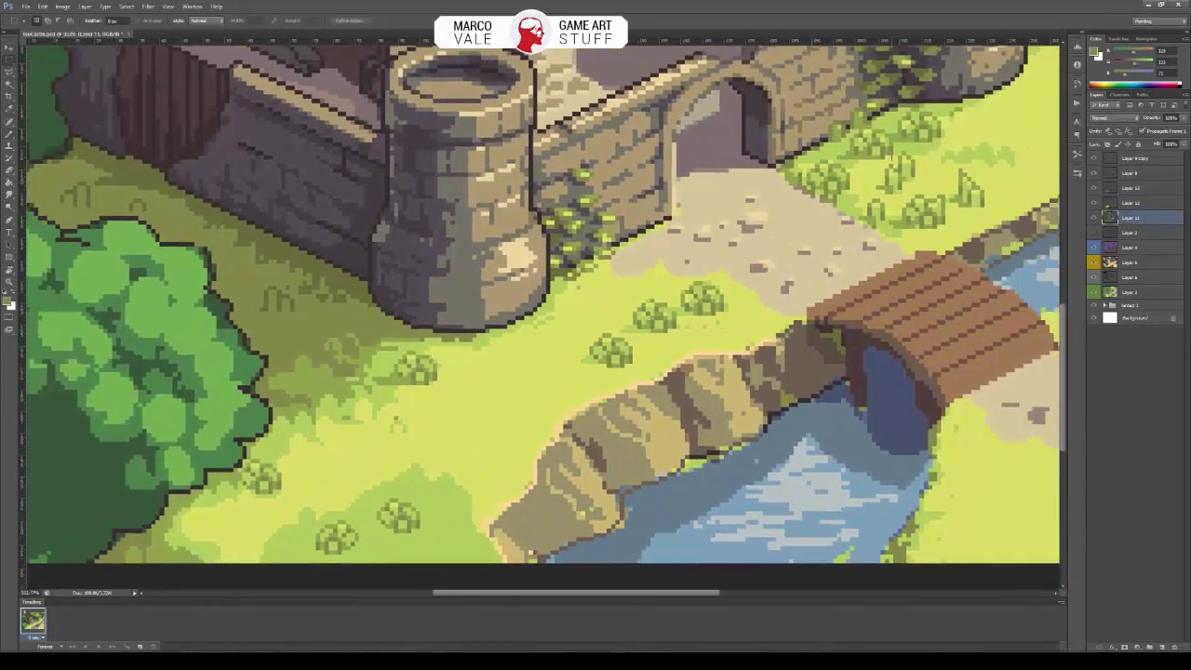
pyautogui.keyDown('ctrl'); pyautogui.click(540, 390); pyautogui.keyUp('ctrl')
pyautogui.moveTo(540, 391)
pyautogui.mouseDown()
pyautogui.moveTo(538, 443)
pyautogui.moveTo(507, 445)
pyautogui.mouseUp()
# Paint dark pixels under the bridge arch and darken the water beneath it.
pyautogui.press('b')
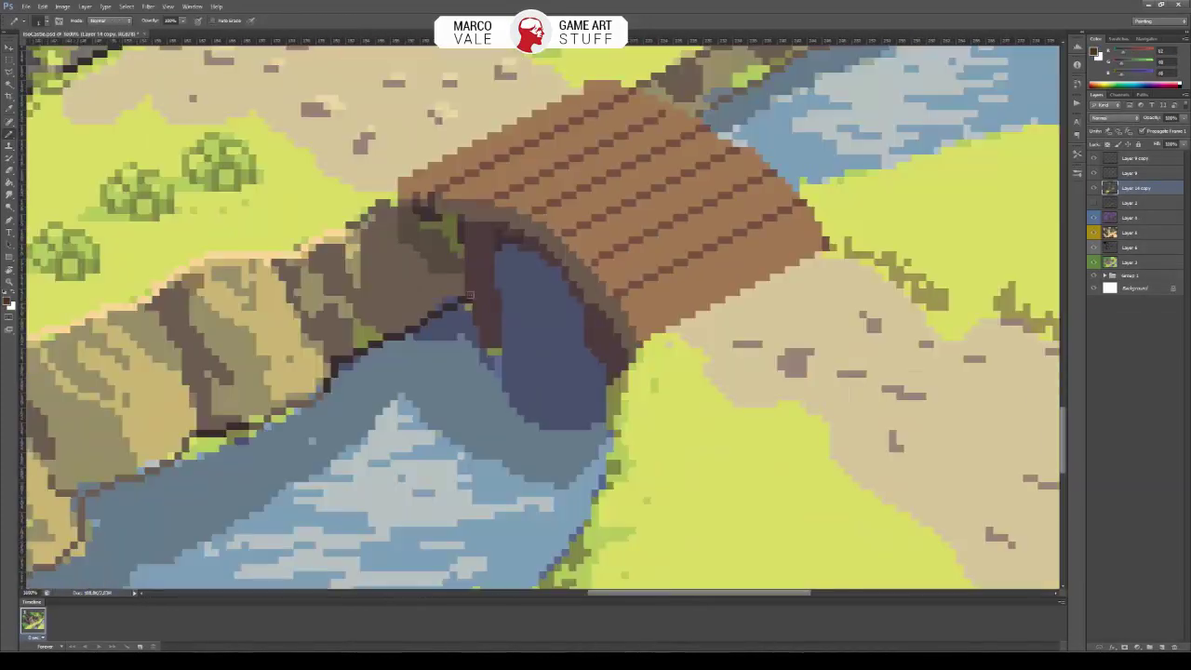
pyautogui.moveTo(471, 298)
pyautogui.mouseDown()
pyautogui.moveTo(493, 393)
pyautogui.moveTo(443, 387)
pyautogui.moveTo(426, 348)
pyautogui.moveTo(468, 394)
pyautogui.moveTo(503, 397)
pyautogui.moveTo(464, 341)
pyautogui.moveTo(436, 345)
pyautogui.moveTo(430, 380)
pyautogui.moveTo(461, 337)
pyautogui.moveTo(505, 364)
pyautogui.moveTo(479, 406)
pyautogui.moveTo(512, 394)
pyautogui.moveTo(543, 434)
pyautogui.moveTo(591, 445)
pyautogui.mouseUp()
pyautogui.moveTo(556, 573)
pyautogui.mouseDown()
pyautogui.moveTo(584, 515)
pyautogui.moveTo(609, 390)
pyautogui.moveTo(591, 423)
pyautogui.moveTo(619, 400)
pyautogui.mouseUp()
# Paint yellow-green and dark green along the riverbank edge beside the bridge.
pyautogui.moveTo(642, 344)
pyautogui.mouseDown()
pyautogui.moveTo(670, 333)
pyautogui.moveTo(624, 373)
pyautogui.moveTo(686, 427)
pyautogui.moveTo(587, 491)
pyautogui.mouseUp()
pyautogui.keyDown('alt'); pyautogui.click(637, 372); pyautogui.keyUp('alt')
pyautogui.keyDown('alt'); pyautogui.click(590, 372); pyautogui.keyUp('alt')
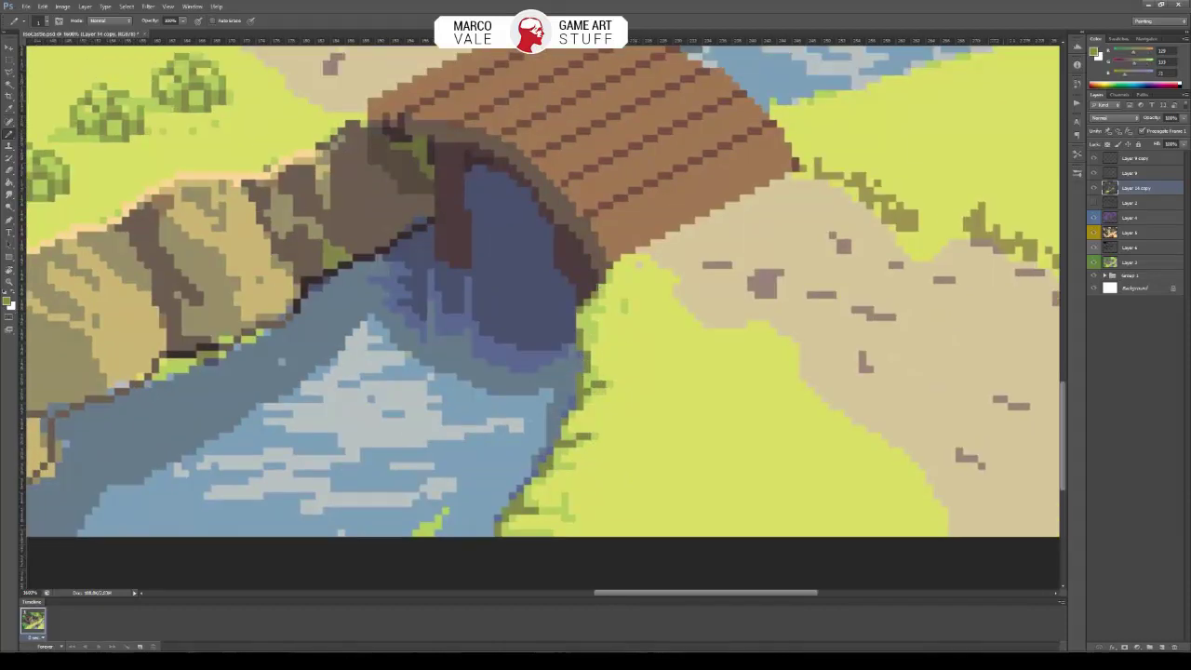
pyautogui.moveTo(600, 285); pyautogui.dragTo(604, 311)
# Reposition artwork with the Move tool, then paint dark shading on the bridge pillar.
pyautogui.press('v')
pyautogui.scroll(-3, 615, 379)
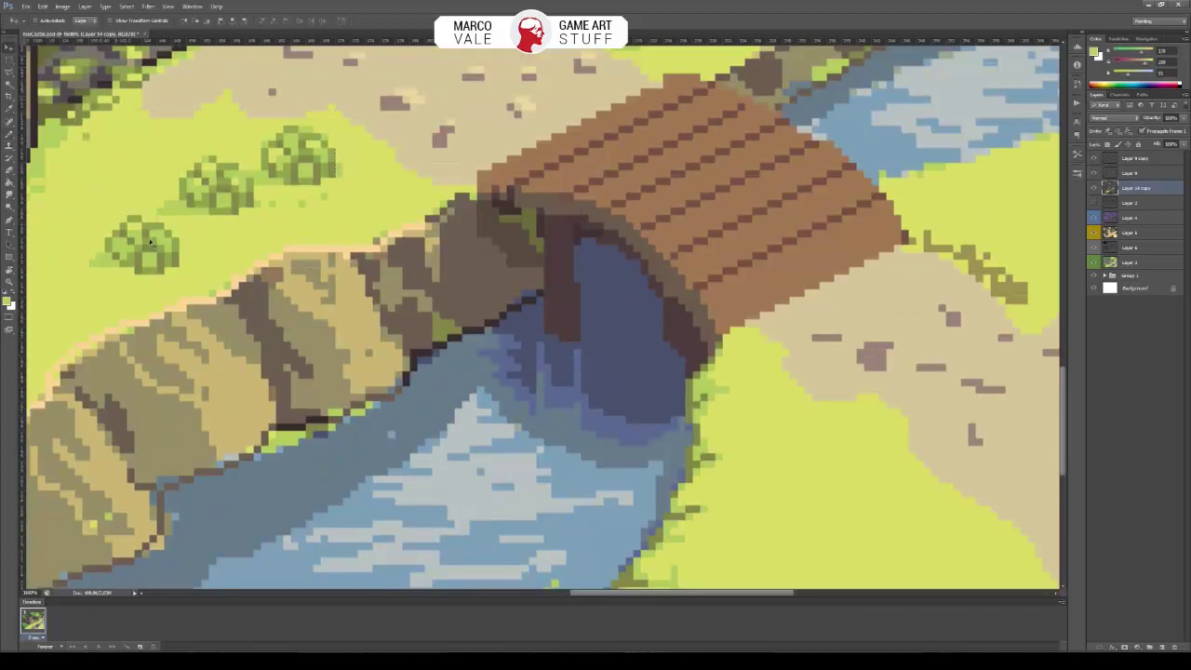
pyautogui.scroll(3, 665, 452)
pyautogui.moveTo(665, 452); pyautogui.dragTo(653, 235)
pyautogui.scroll(-5, 653, 234)
pyautogui.scroll(6, 651, 465)
pyautogui.press('b')
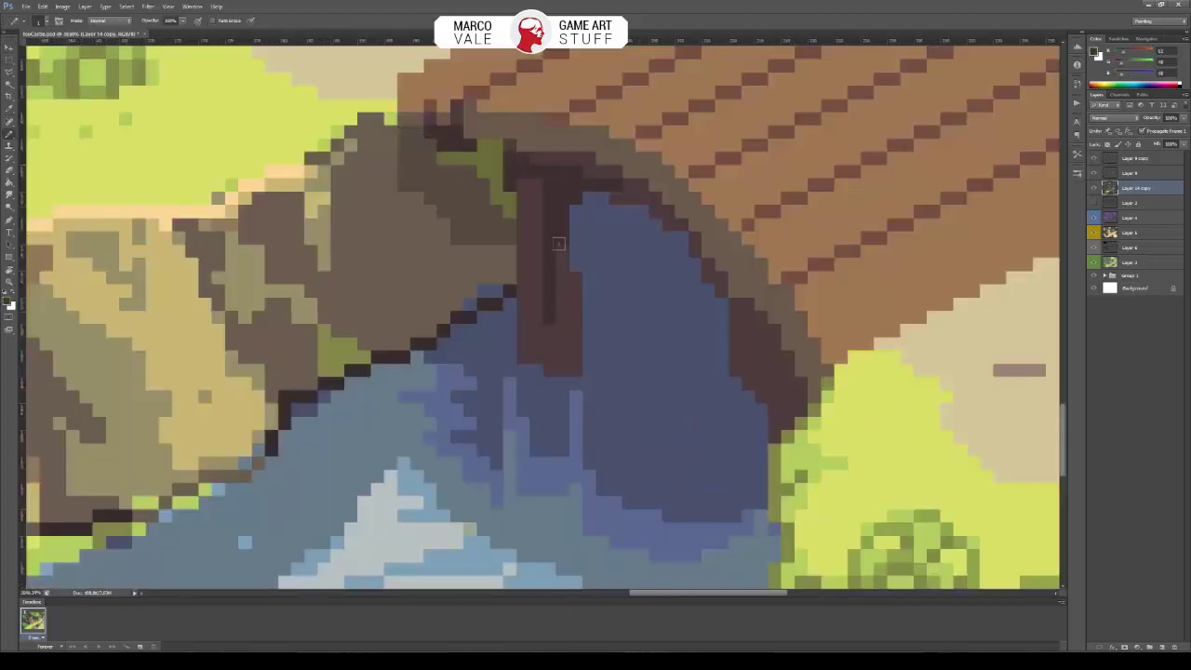
pyautogui.moveTo(507, 149)
pyautogui.mouseDown()
pyautogui.moveTo(437, 214)
pyautogui.moveTo(494, 297)
pyautogui.moveTo(363, 158)
pyautogui.mouseUp()
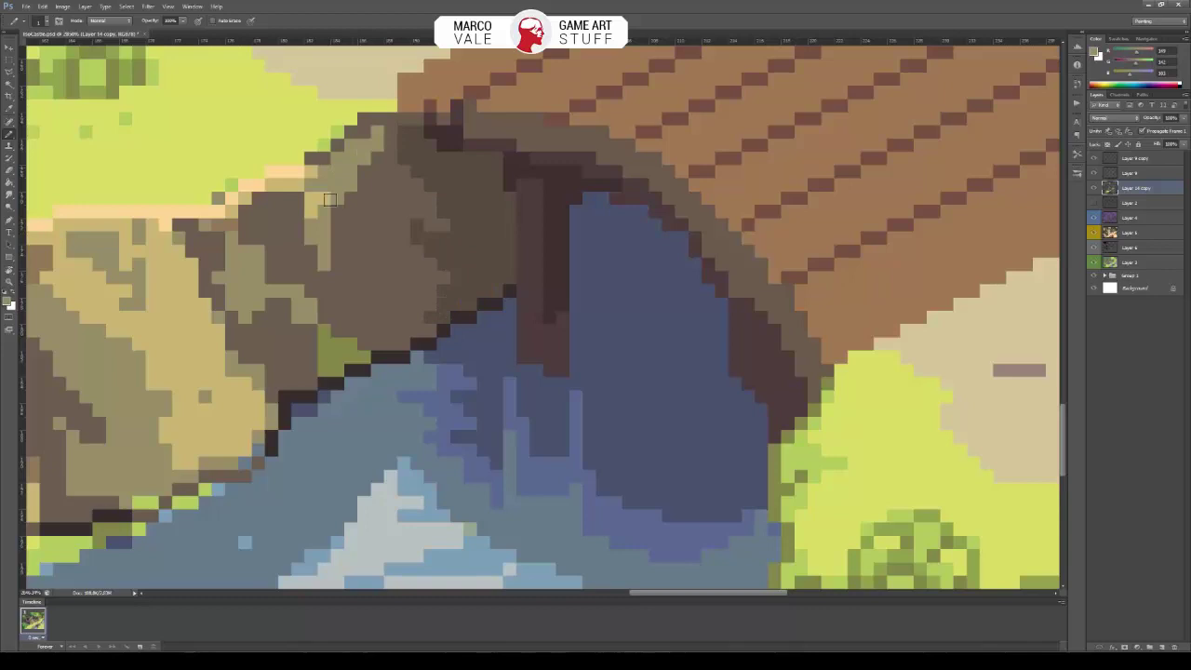
pyautogui.scroll(-2, 385, 321)
# Shade the arch's right side, the pillar and the water below in dark brown.
pyautogui.keyDown('alt'); pyautogui.click(461, 303); pyautogui.keyUp('alt')
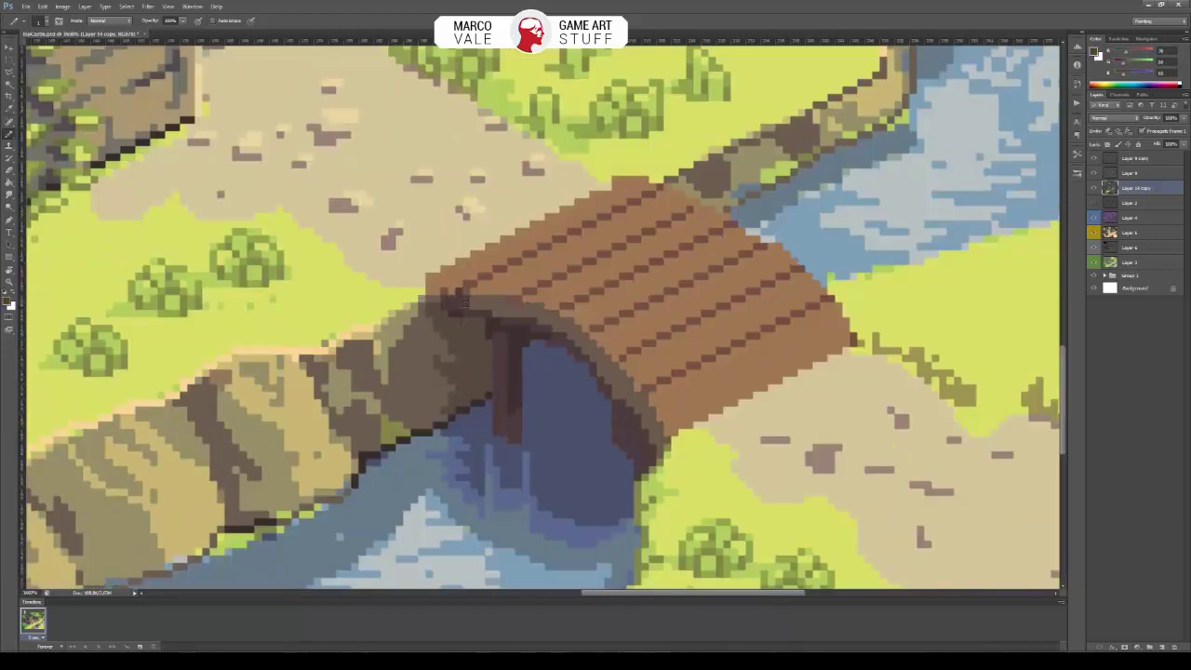
pyautogui.moveTo(612, 391)
pyautogui.mouseDown()
pyautogui.moveTo(535, 468)
pyautogui.moveTo(618, 532)
pyautogui.moveTo(592, 541)
pyautogui.mouseUp()
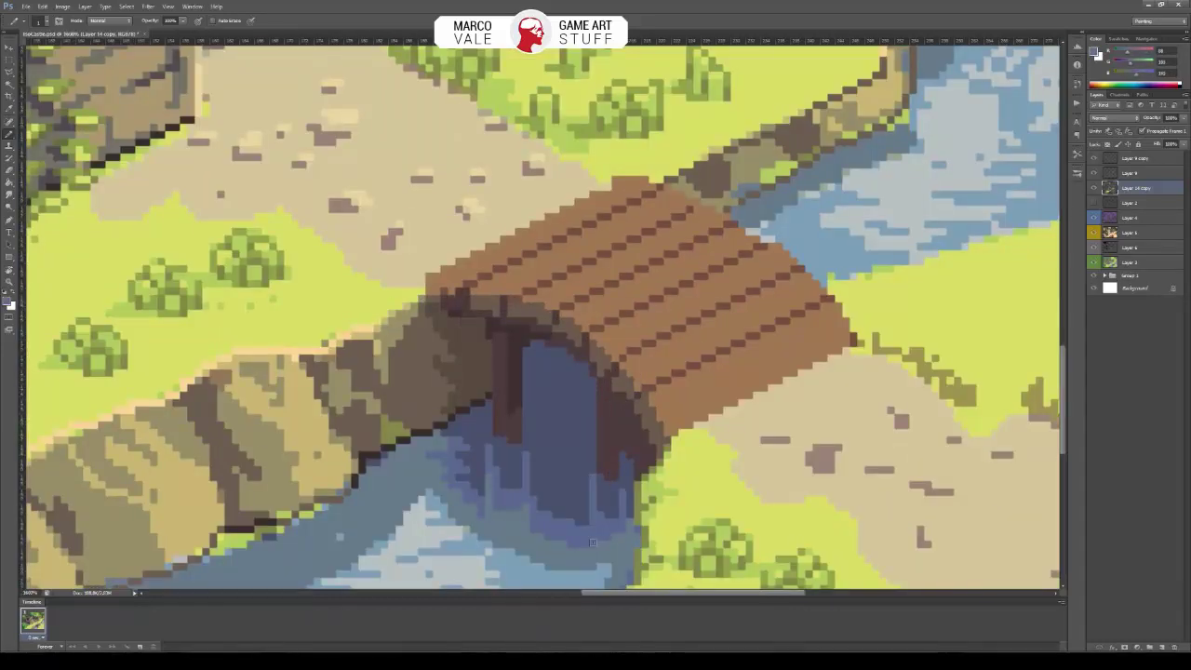
pyautogui.moveTo(614, 394); pyautogui.dragTo(621, 480)
pyautogui.moveTo(641, 424); pyautogui.dragTo(642, 479)
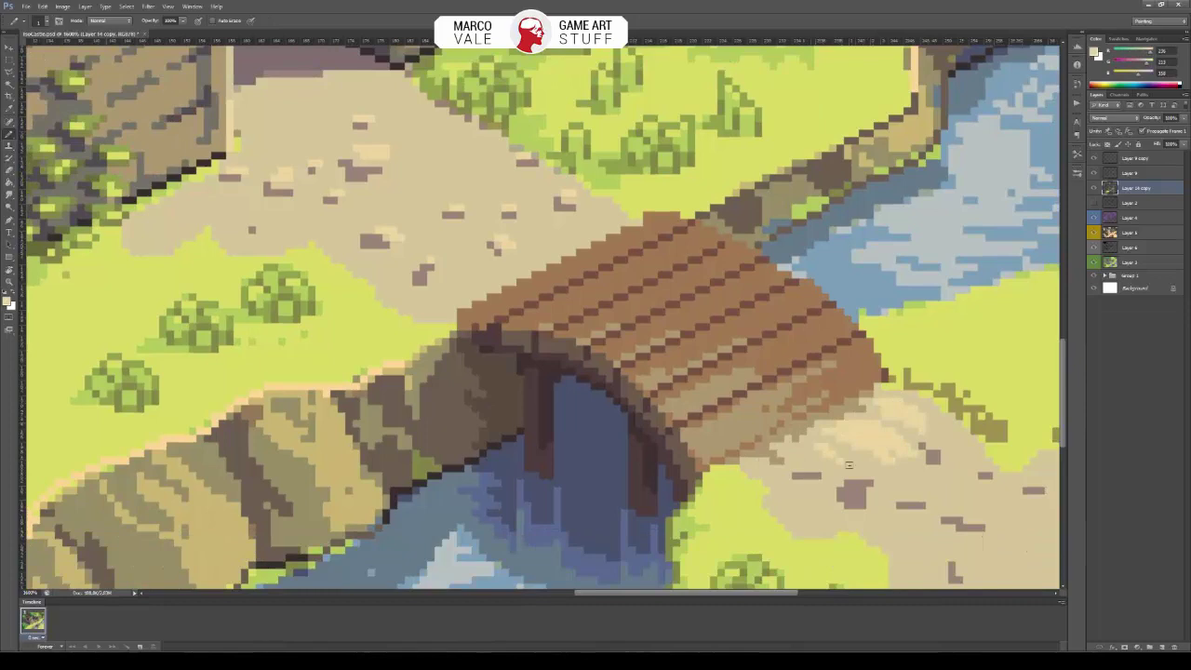
pyautogui.rightClick(674, 438)
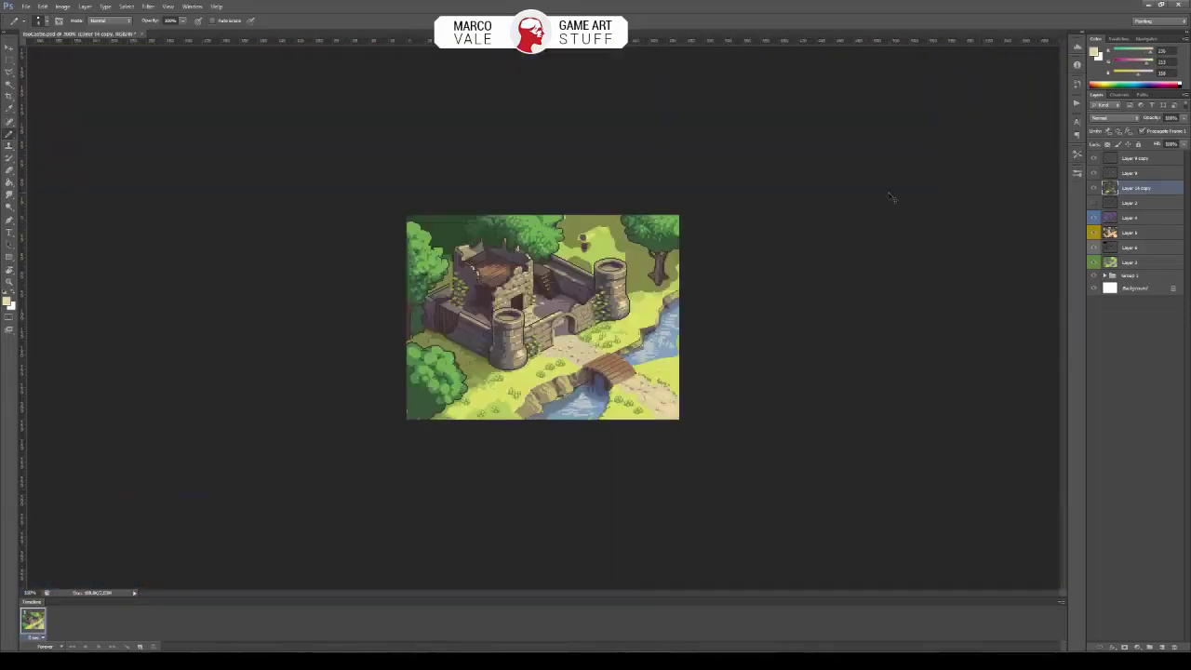
# Sample the water and rock-edge colours along the river.
pyautogui.scroll(4, 570, 360)
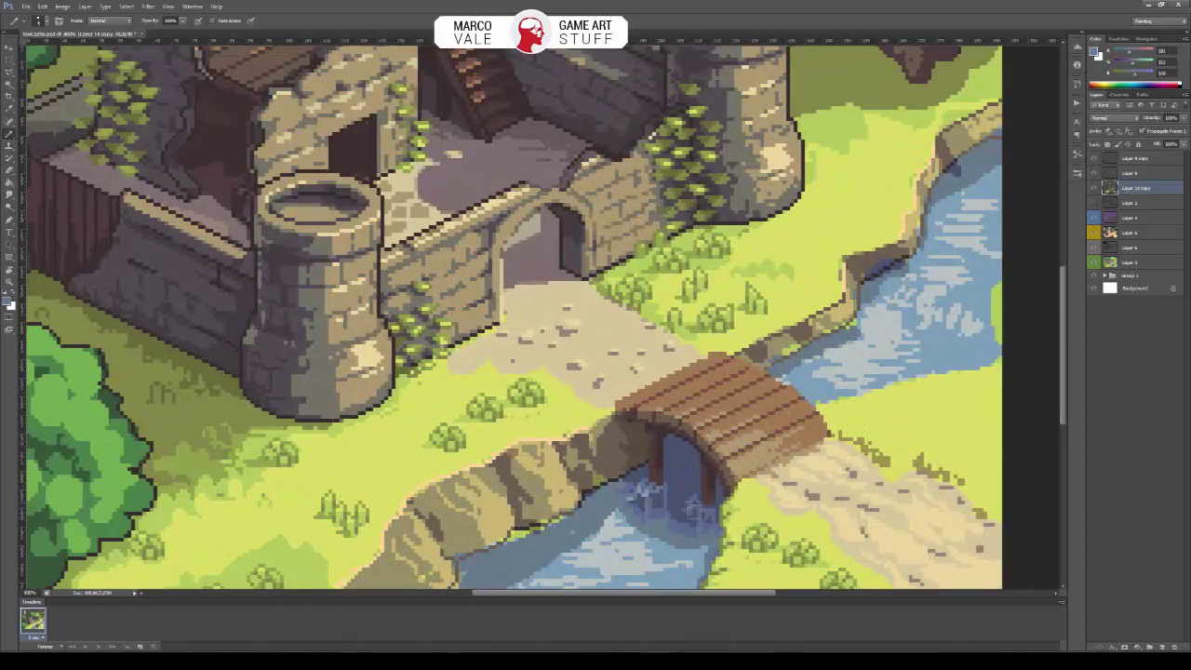
pyautogui.scroll(-3, 689, 502)
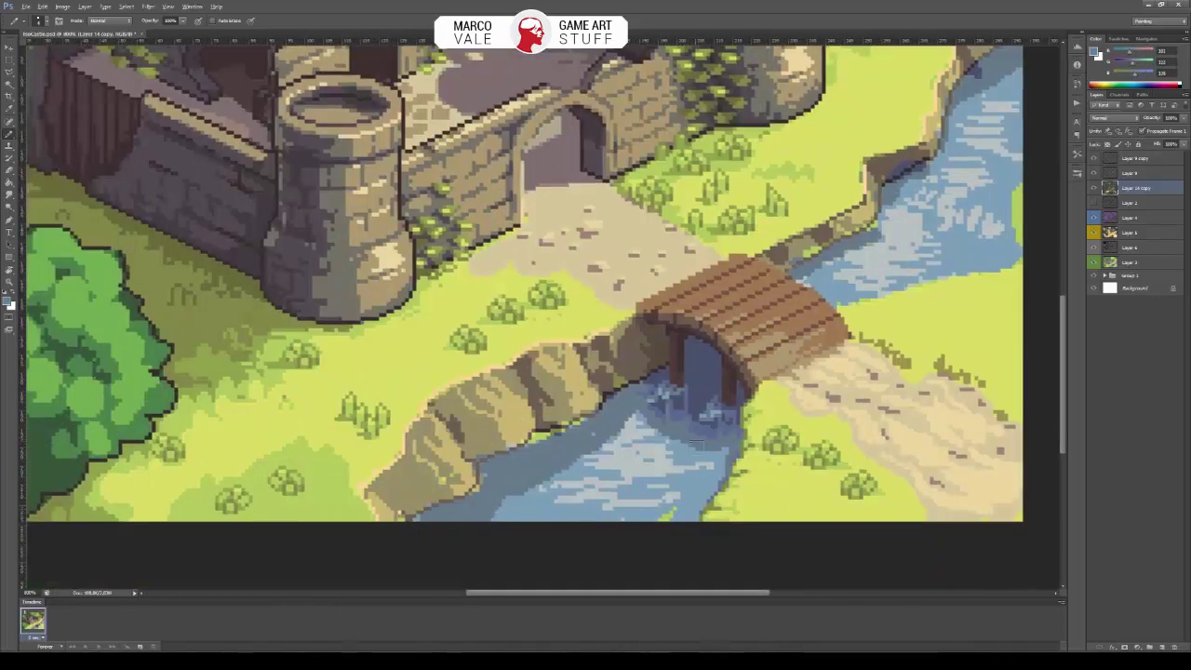
pyautogui.keyDown('alt'); pyautogui.click(671, 470); pyautogui.keyUp('alt')
pyautogui.keyDown('alt'); pyautogui.click(539, 446); pyautogui.keyUp('alt')
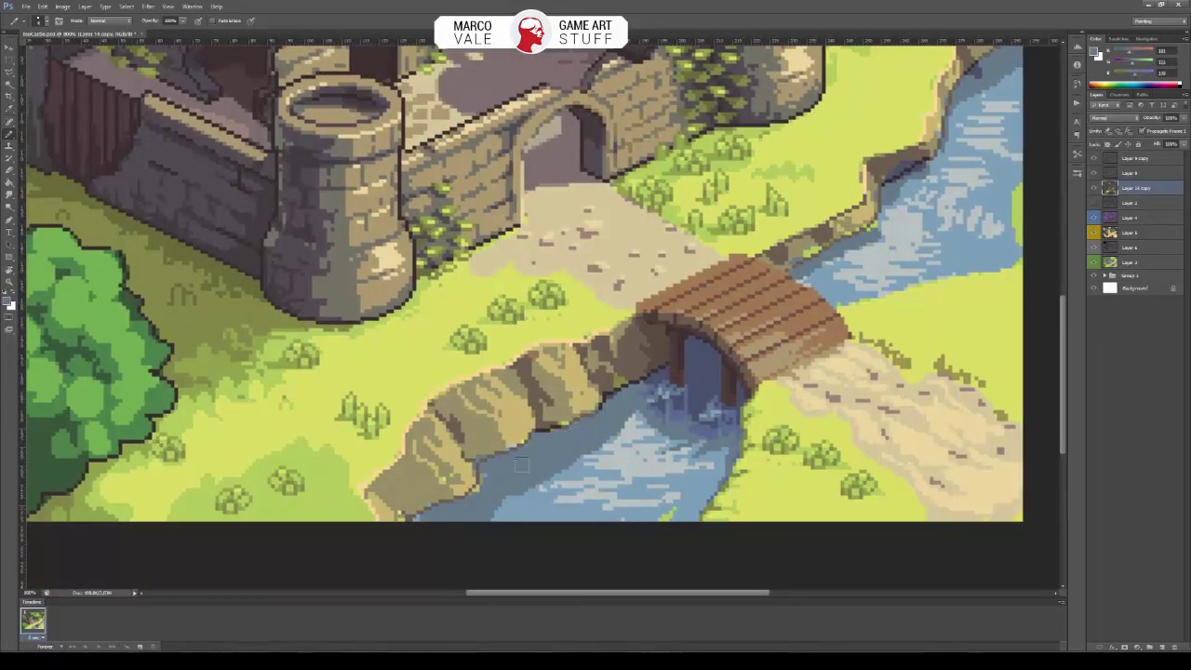
pyautogui.keyDown('alt'); pyautogui.click(558, 439); pyautogui.keyUp('alt')
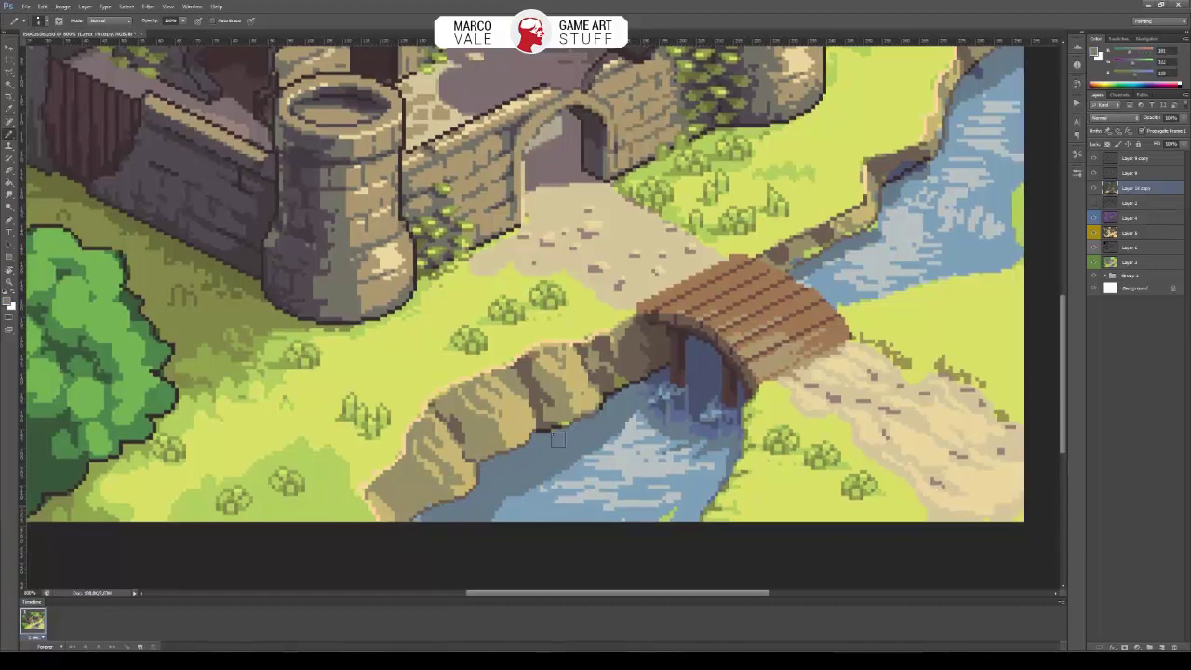
# Duplicate the grass tuft to two new lawn spots and drop the selection.
pyautogui.hscroll(2, 629, 382)
pyautogui.scroll(-1, 629, 381)
pyautogui.hscroll(3, 629, 381)
pyautogui.scroll(3, 629, 381)
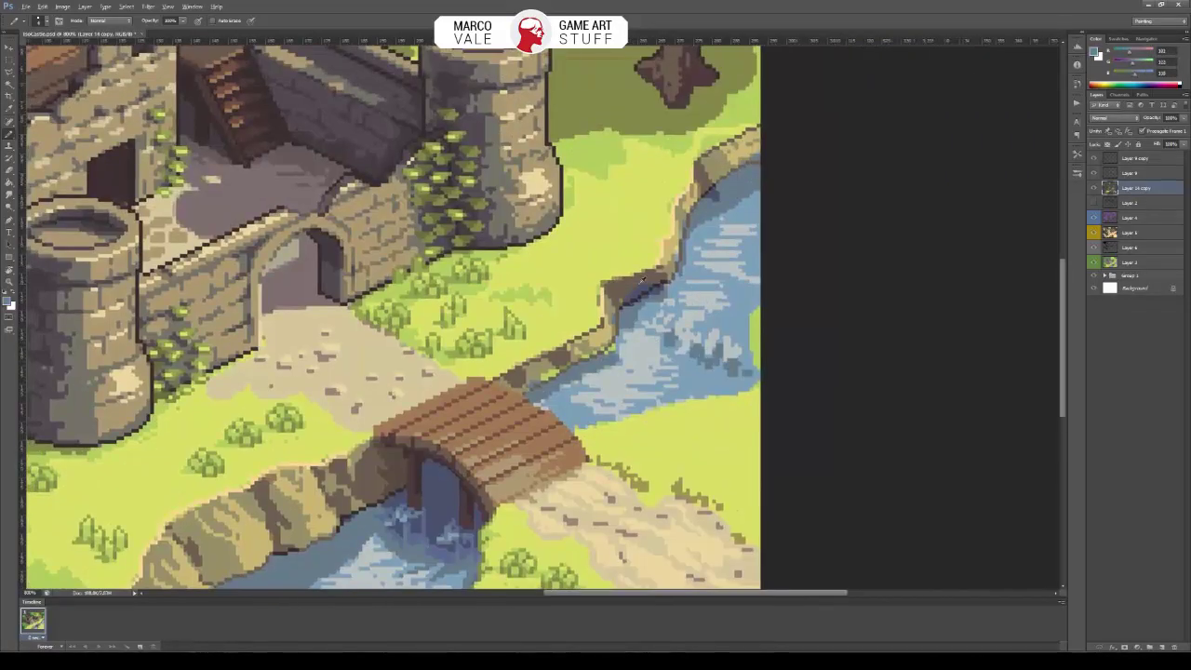
pyautogui.hscroll(2, 542, 377)
pyautogui.scroll(3, 542, 377)
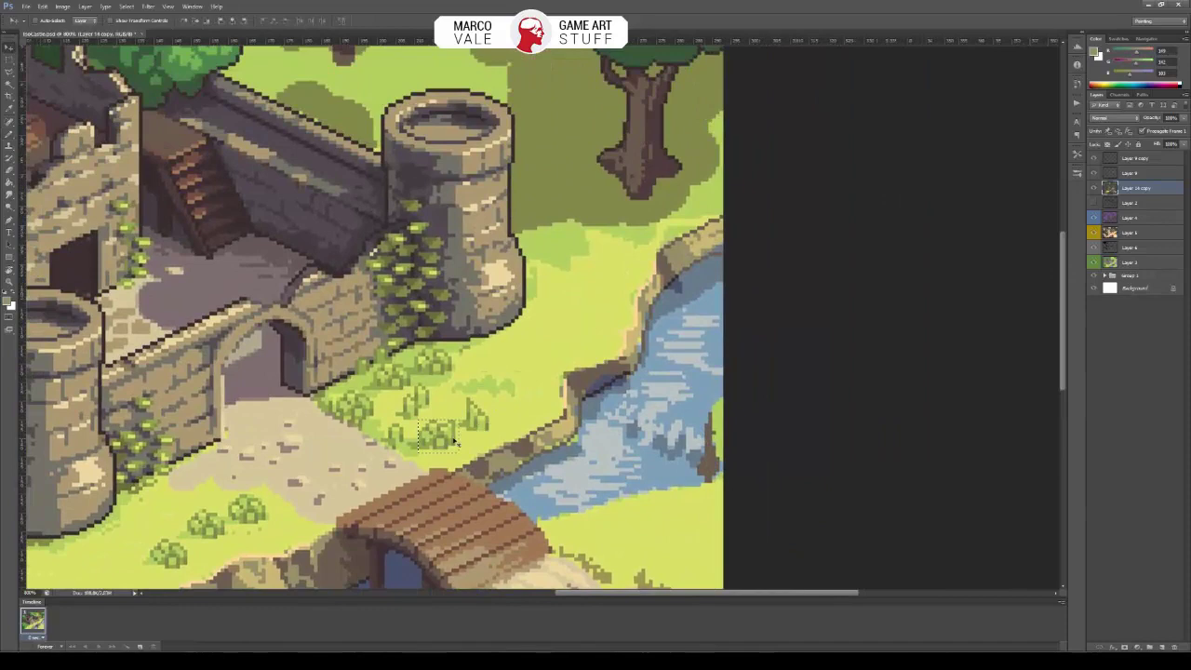
pyautogui.moveTo(440, 444); pyautogui.dragTo(565, 298)
pyautogui.moveTo(566, 298); pyautogui.dragTo(595, 330)
pyautogui.hotkey('ctrl', 'd')
pyautogui.press('b')
# Zoom out and shade the bush with dark and lighter greens, darkening its right outline.
pyautogui.keyDown('alt'); pyautogui.click(544, 302); pyautogui.keyUp('alt')
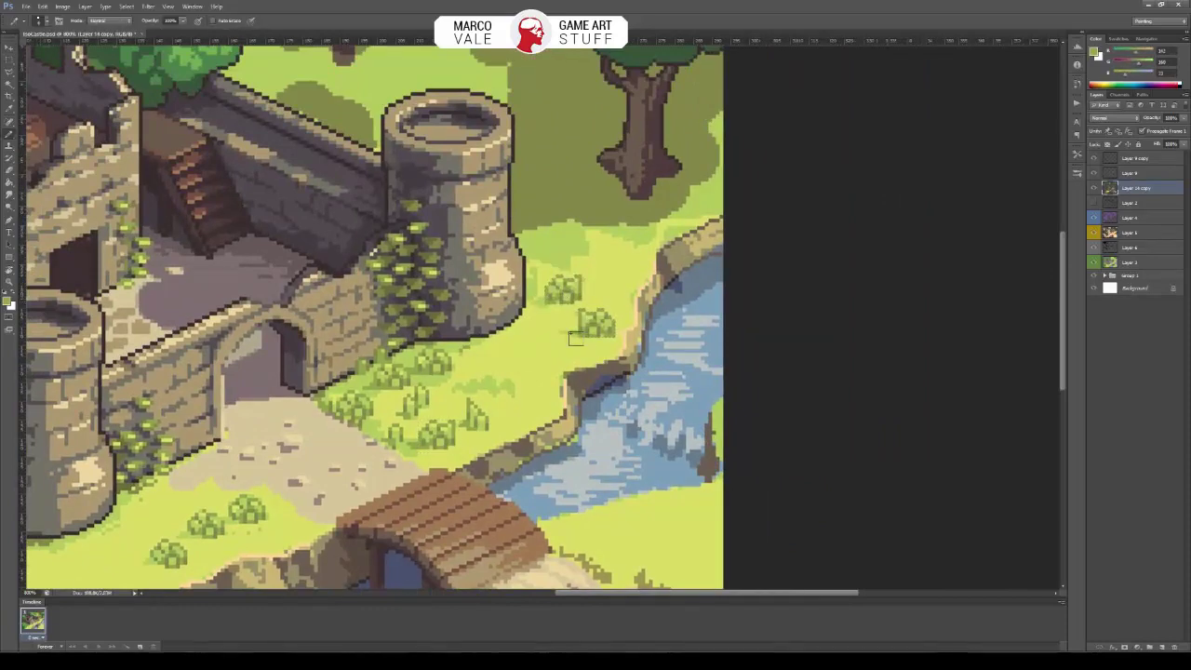
pyautogui.moveTo(588, 233); pyautogui.dragTo(527, 328)
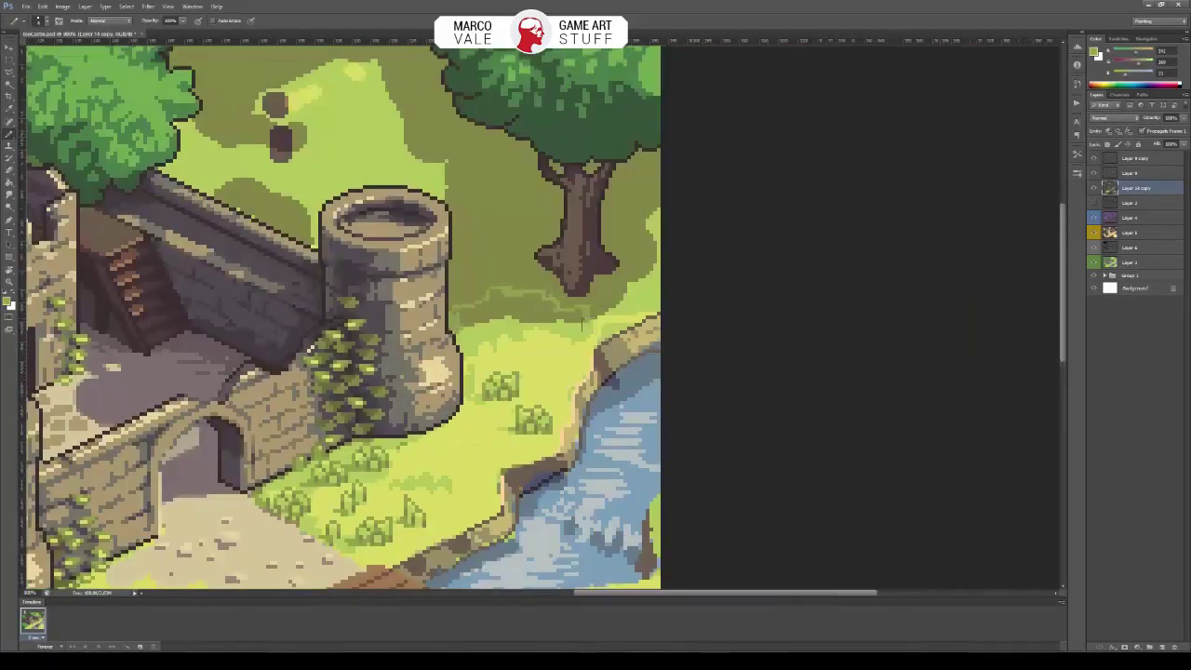
pyautogui.hotkey('ctrl', '-')
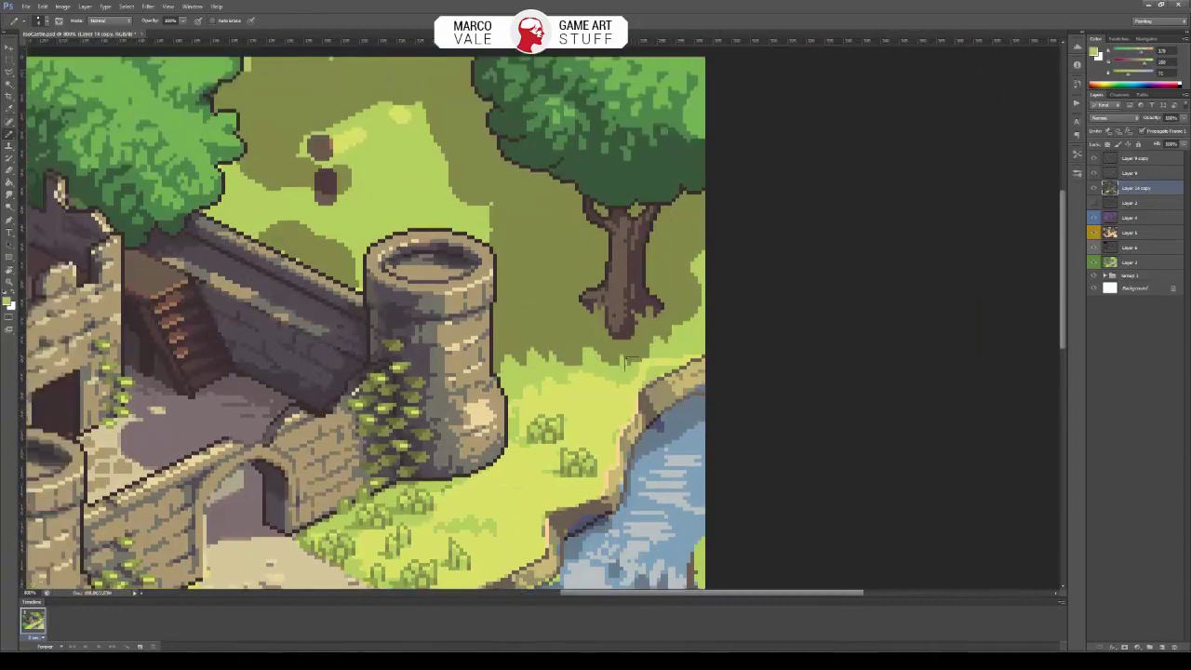
pyautogui.hotkey('ctrl', '-')
pyautogui.hotkey('ctrl', '-')
pyautogui.hotkey('ctrl', '-')
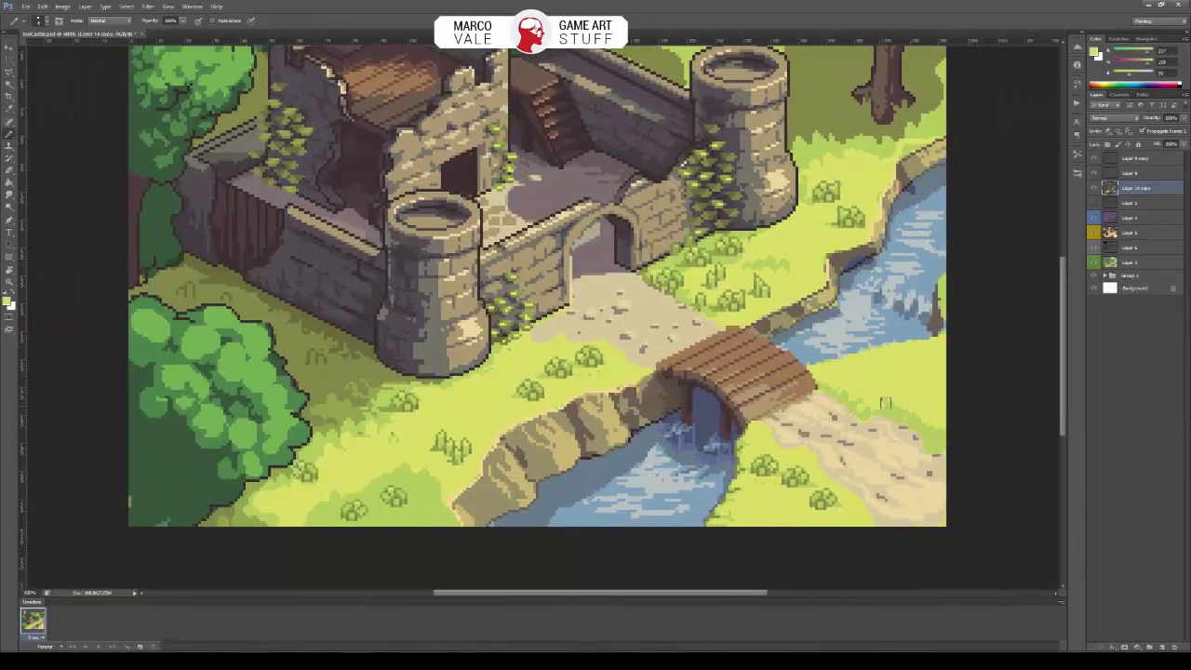
pyautogui.hscroll(2, 925, 437)
pyautogui.hscroll(-3, 535, 279)
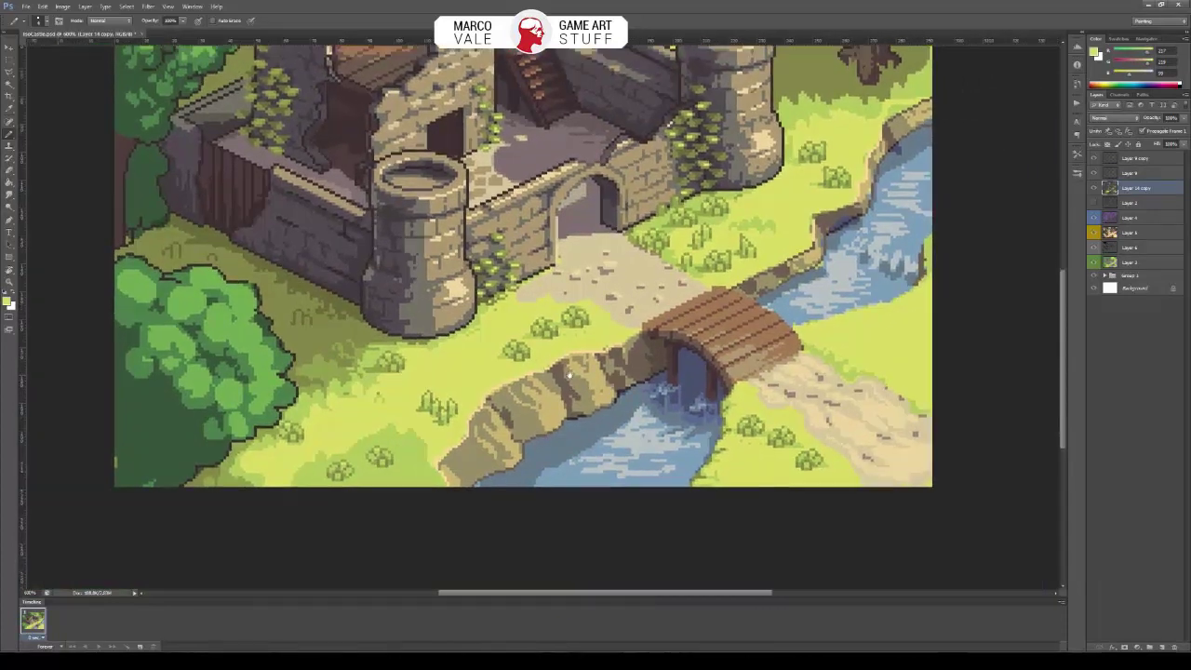
pyautogui.scroll(-1, 535, 279)
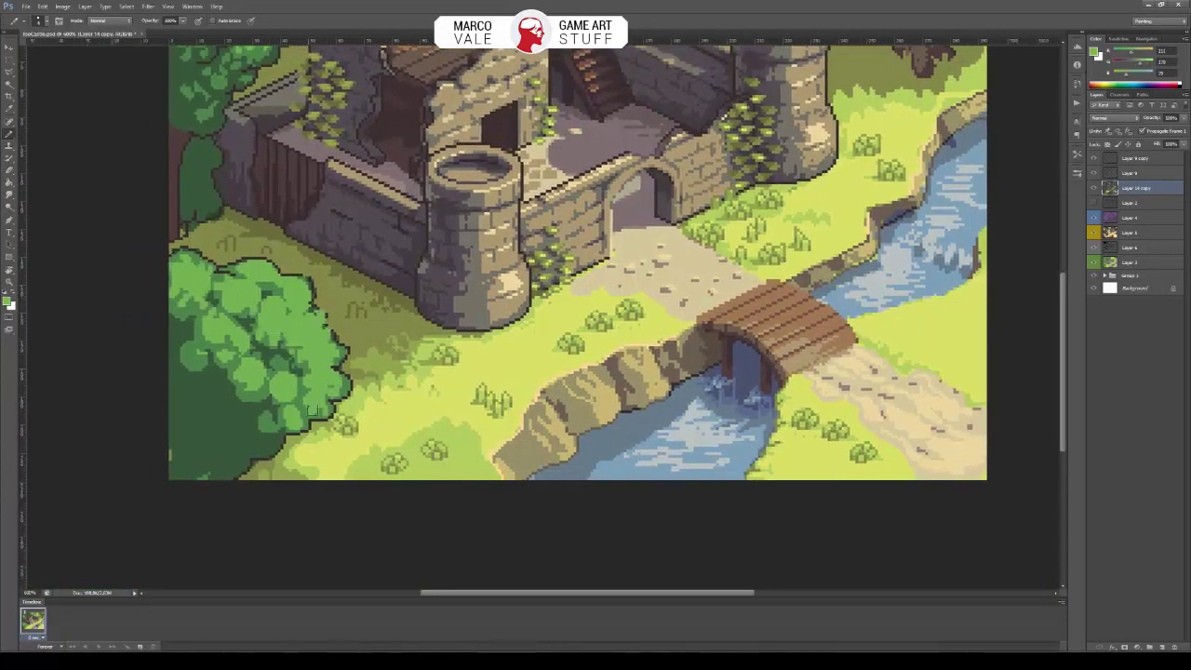
pyautogui.keyDown('alt'); pyautogui.click(228, 388); pyautogui.keyUp('alt')
pyautogui.moveTo(229, 388)
pyautogui.mouseDown()
pyautogui.moveTo(239, 436)
pyautogui.moveTo(185, 336)
pyautogui.moveTo(179, 379)
pyautogui.moveTo(234, 435)
pyautogui.moveTo(198, 429)
pyautogui.mouseUp()
pyautogui.keyDown('alt'); pyautogui.click(233, 409); pyautogui.keyUp('alt')
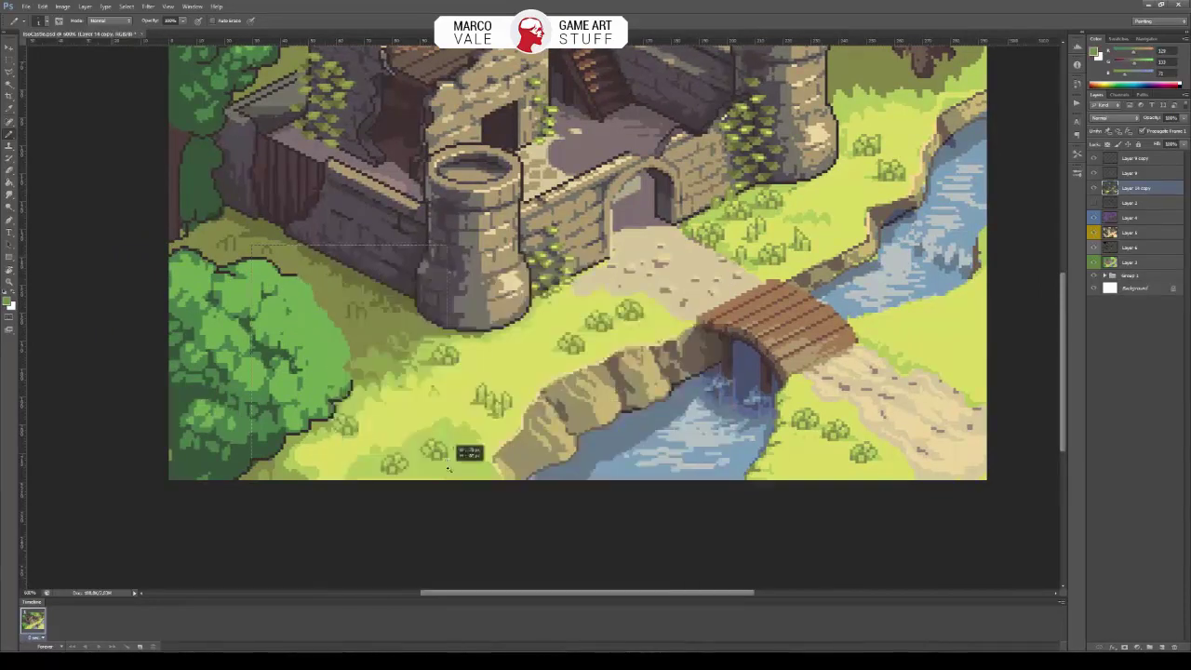
pyautogui.scroll(3, 468, 452)
pyautogui.moveTo(452, 138)
pyautogui.mouseDown()
pyautogui.moveTo(453, 185)
pyautogui.moveTo(534, 296)
pyautogui.moveTo(514, 289)
pyautogui.moveTo(537, 321)
pyautogui.mouseUp()
# Sample a light green from the bush and zoom in on the grass beside the front tower.
pyautogui.keyDown('alt'); pyautogui.click(508, 287); pyautogui.keyUp('alt')
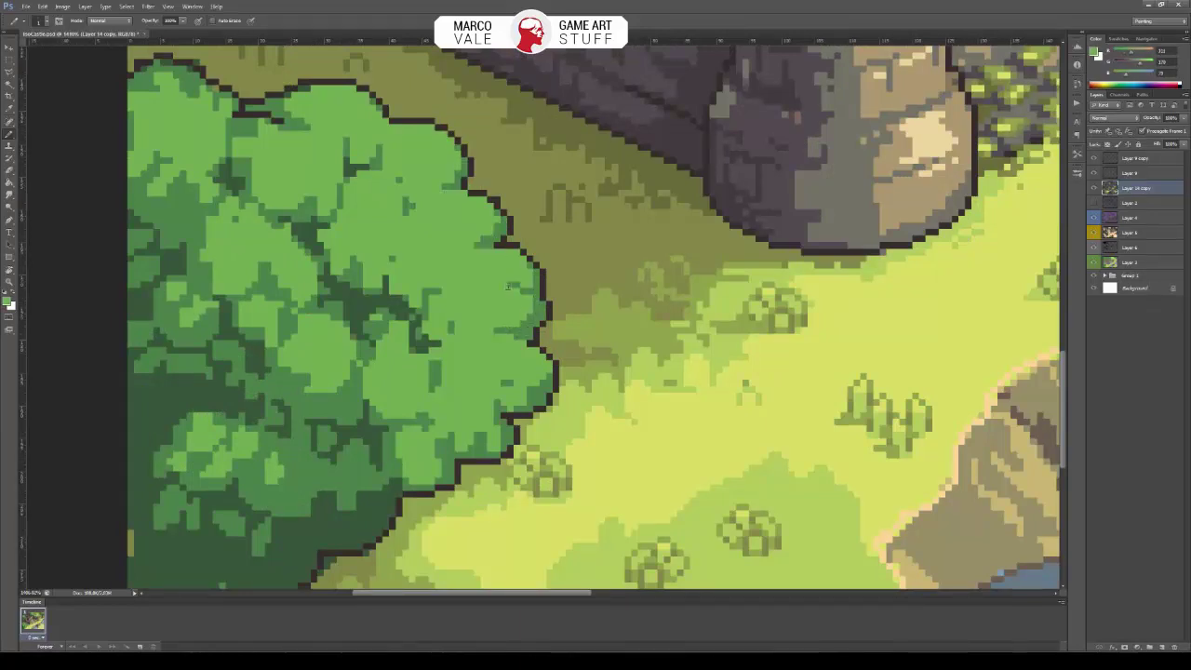
pyautogui.hotkey('ctrl', '1')
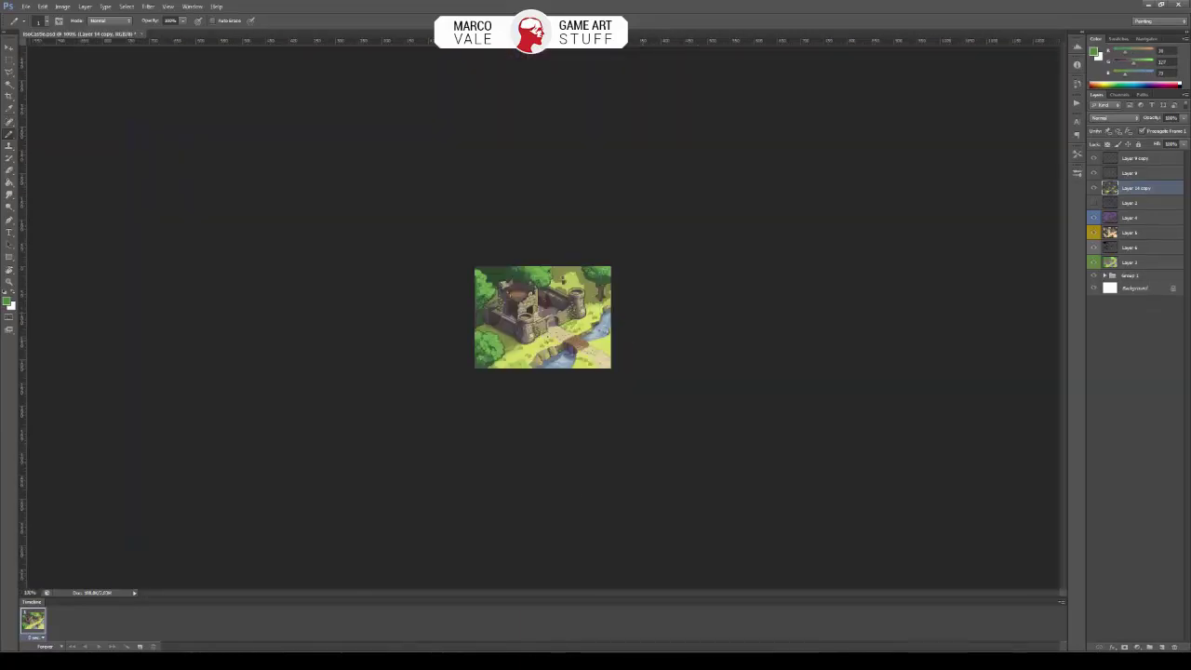
pyautogui.scroll(6, 553, 344)
pyautogui.scroll(-2, 237, 402)
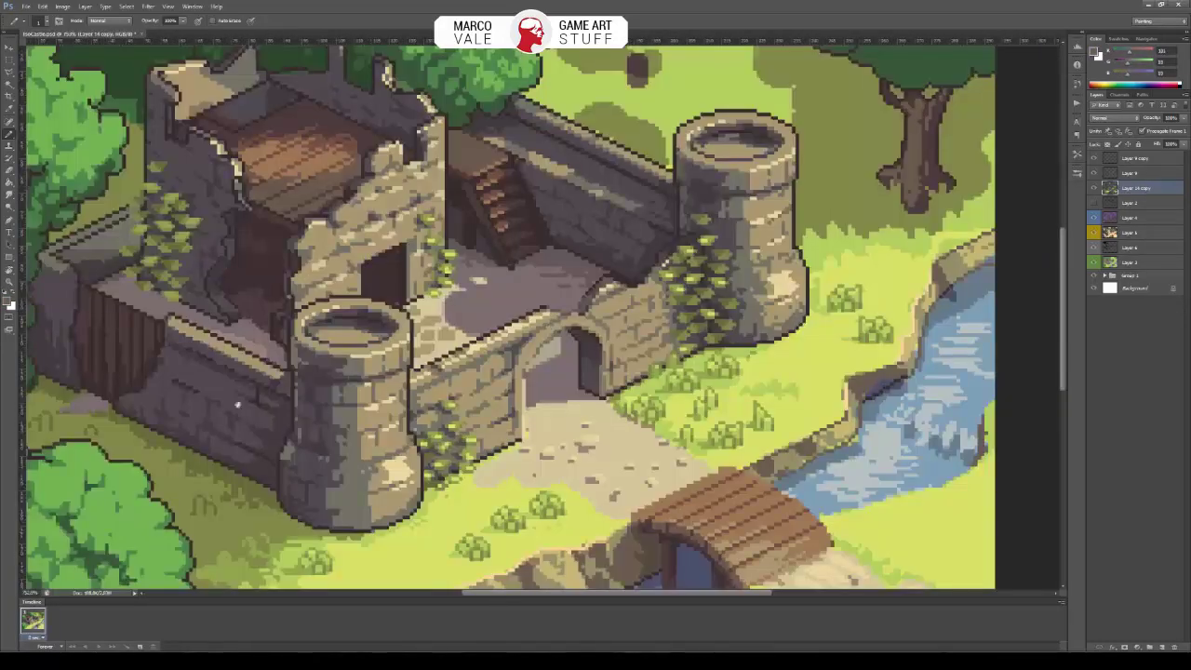
pyautogui.moveTo(113, 376); pyautogui.dragTo(359, 335)
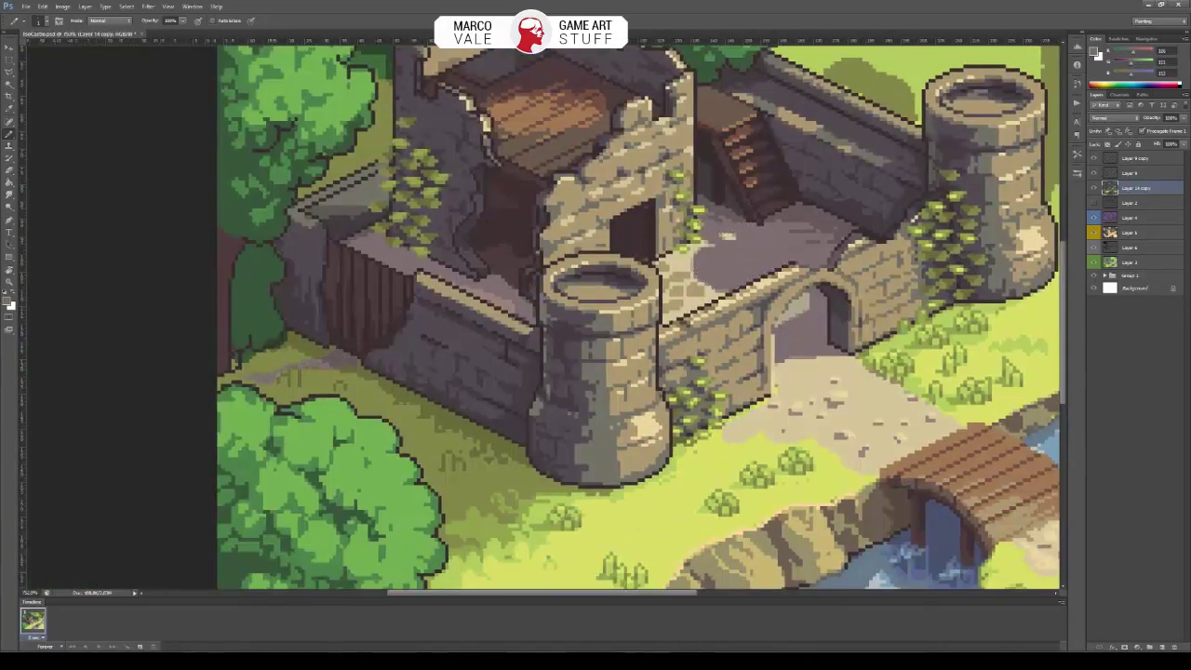
pyautogui.moveTo(551, 388); pyautogui.dragTo(493, 302)
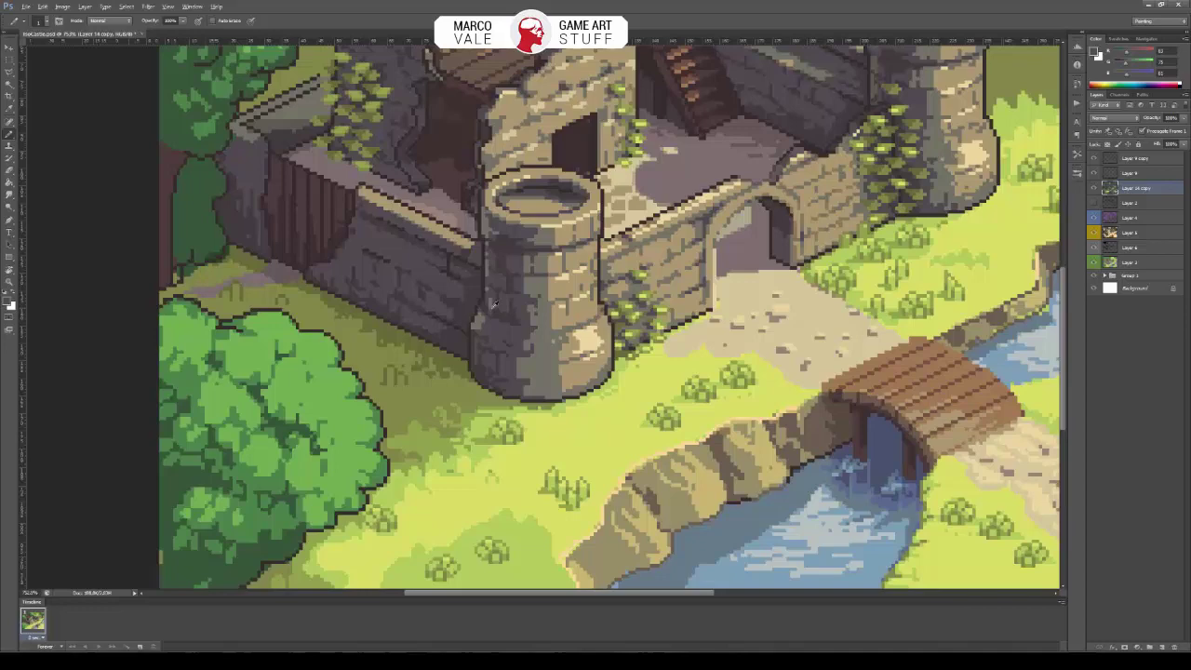
pyautogui.moveTo(330, 307); pyautogui.dragTo(409, 307)
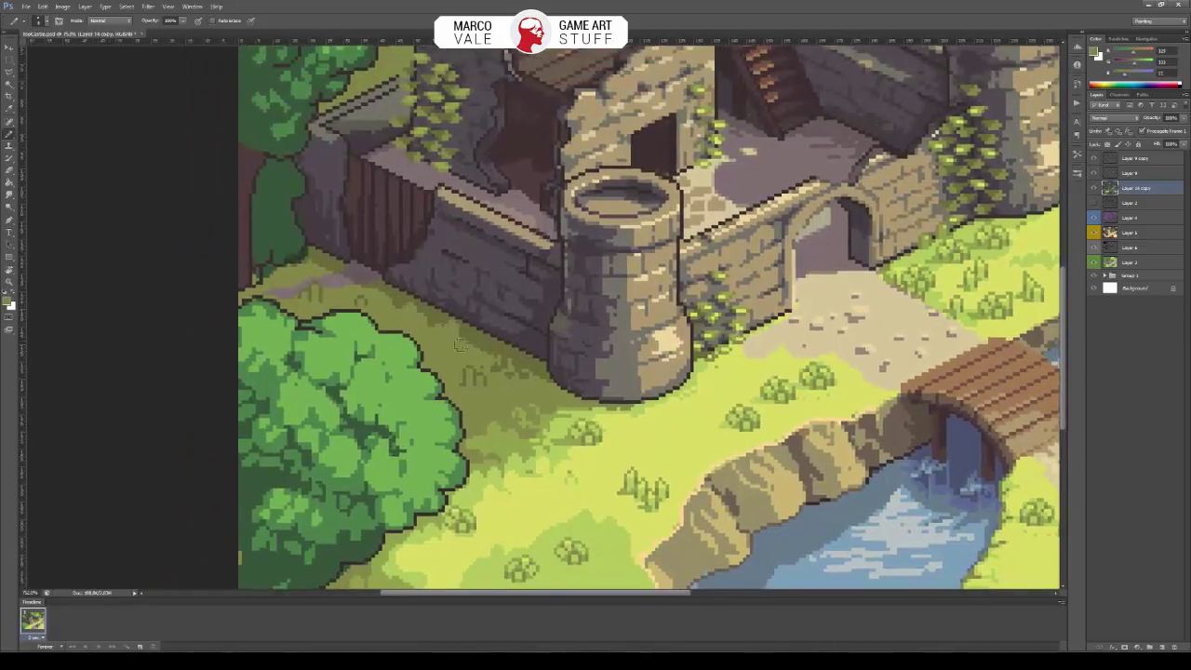
pyautogui.hotkey('ctrl', '-')
# On a new layer, darken the old grass tuft and add two new tufts near the bush.
pyautogui.hotkey('ctrl', '+')
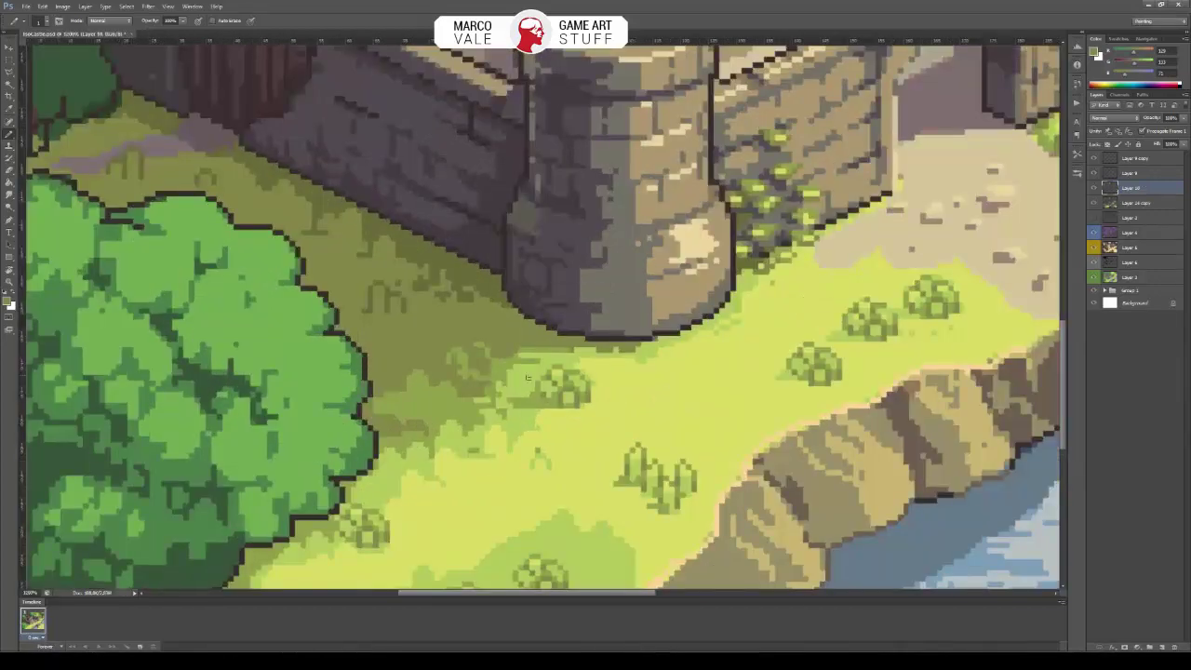
pyautogui.press('Return')
pyautogui.click(395, 216)
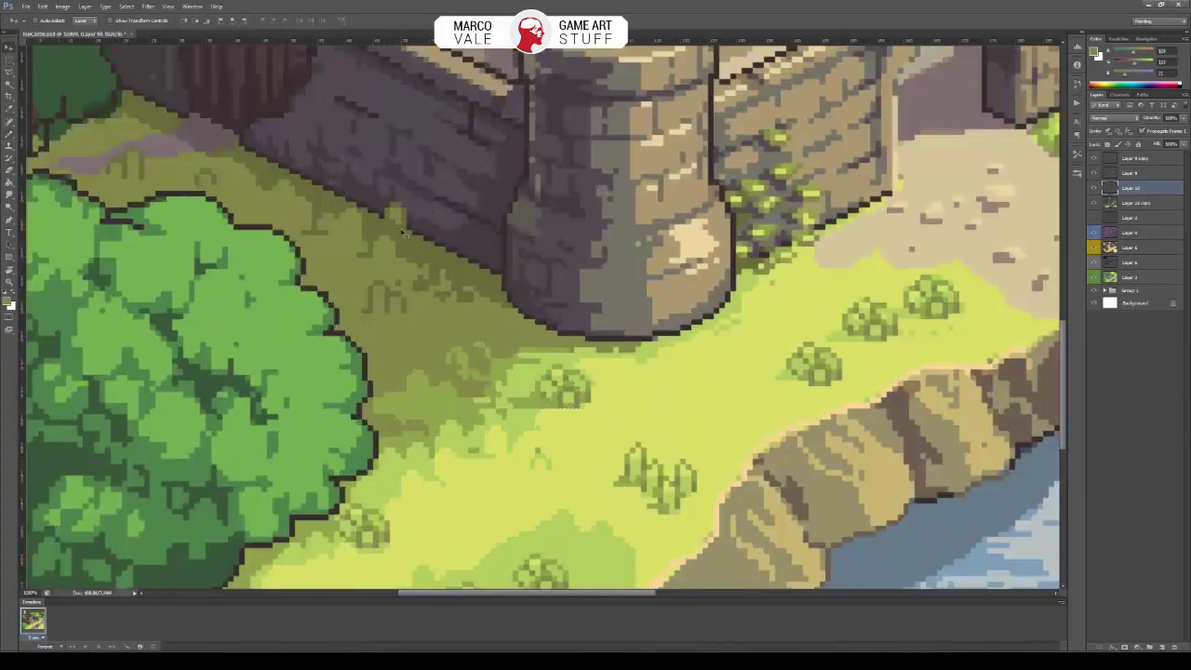
pyautogui.click(448, 240)
pyautogui.click(339, 177)
pyautogui.hotkey('ctrl', '0')
pyautogui.scroll(5, 531, 393)
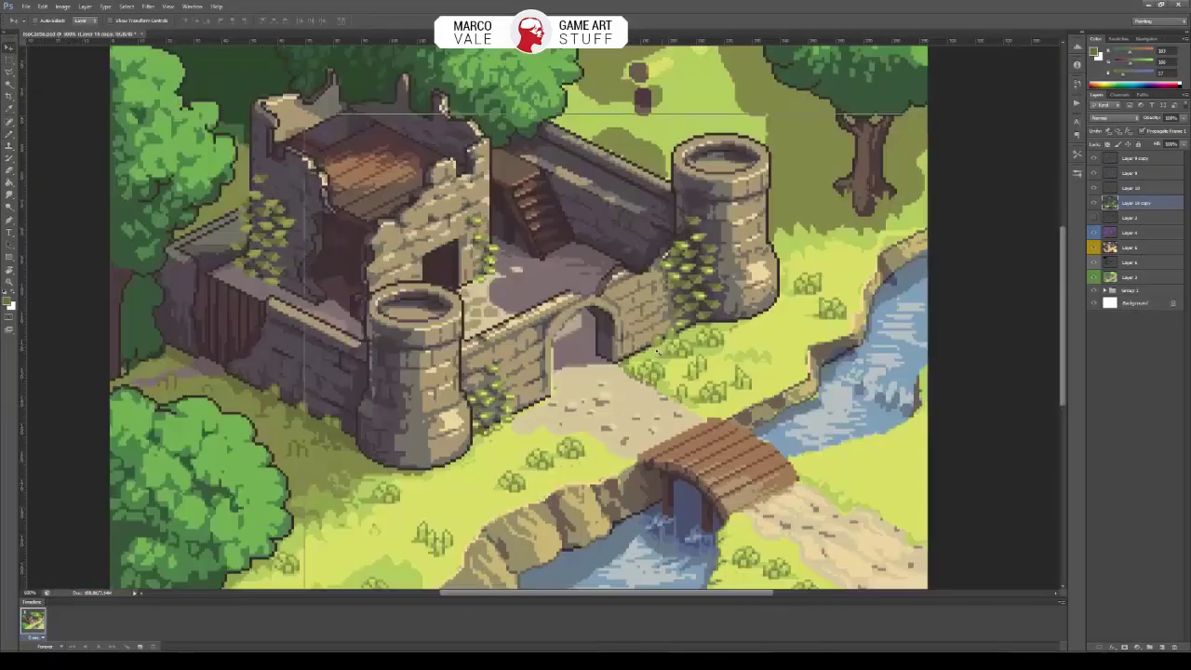
# Repaint and darken the pixels along the wall's top outline near the arch.
pyautogui.scroll(-2, 634, 317)
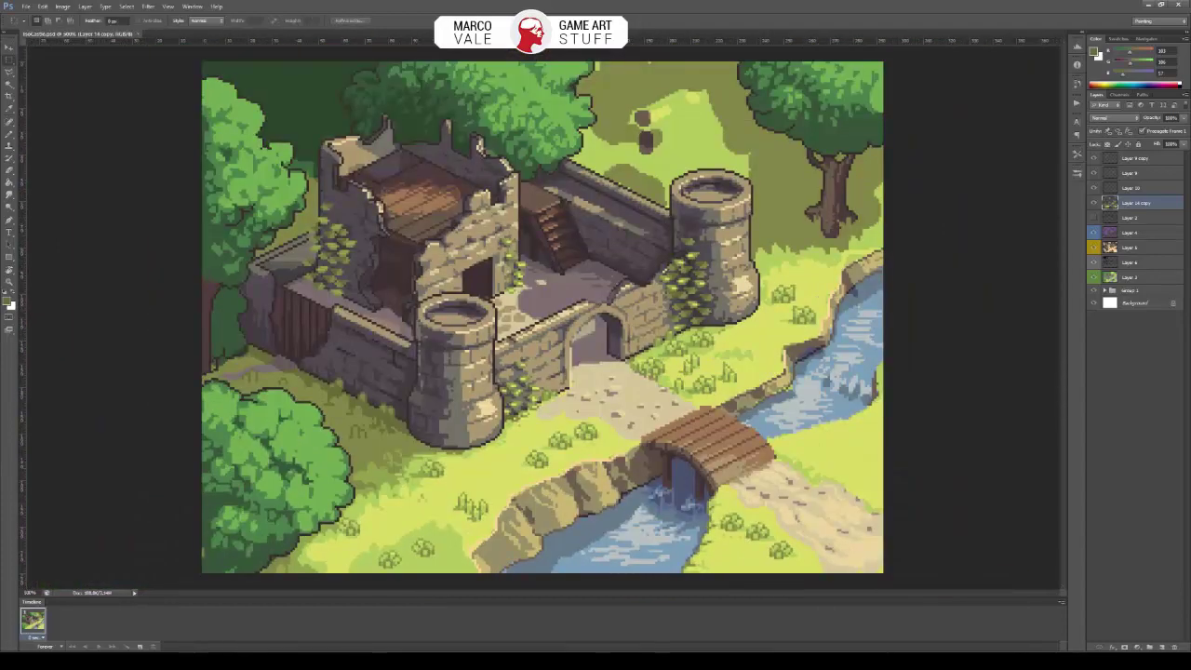
pyautogui.scroll(8, 577, 312)
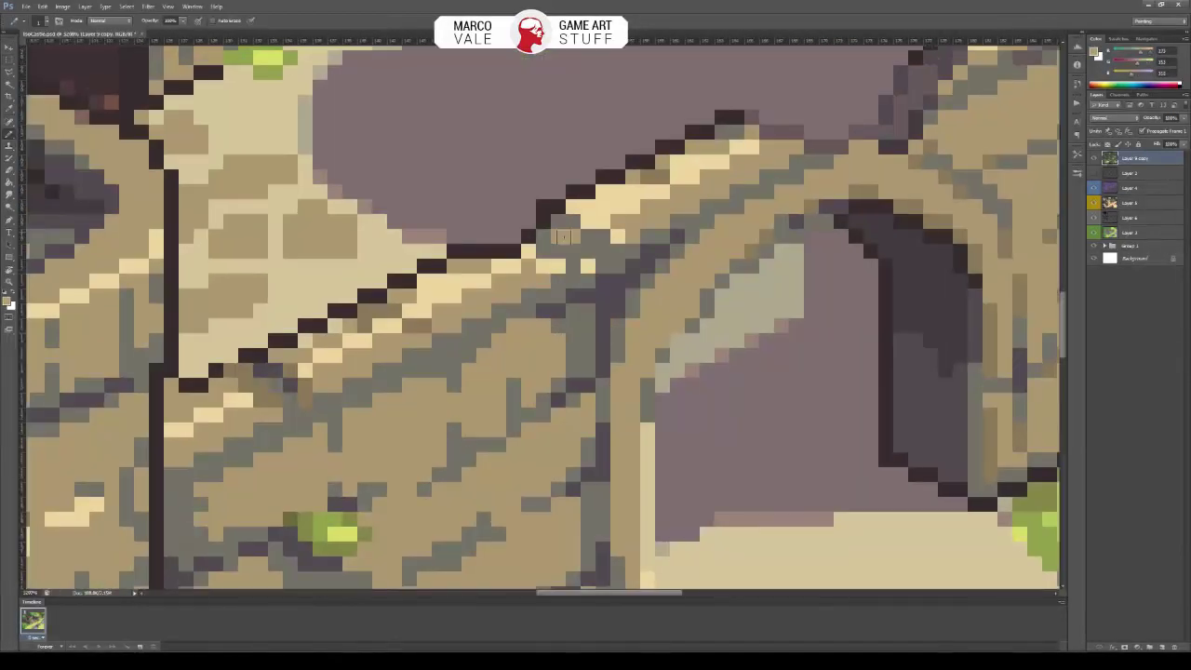
pyautogui.scroll(-5, 562, 236)
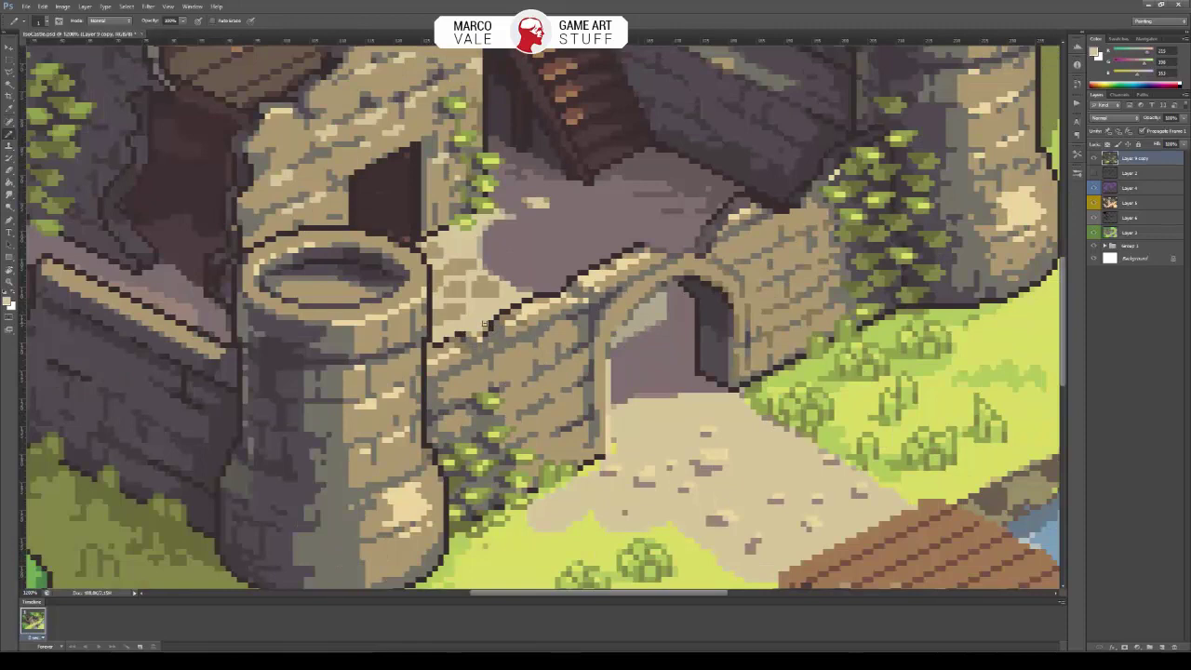
pyautogui.moveTo(486, 331)
pyautogui.mouseDown()
pyautogui.moveTo(496, 358)
pyautogui.moveTo(476, 336)
pyautogui.mouseUp()
pyautogui.keyDown('alt'); pyautogui.click(493, 346); pyautogui.keyUp('alt')
# Paint a light vertical highlight streak on the dark wooden gate.
pyautogui.moveTo(491, 402); pyautogui.dragTo(784, 444)
pyautogui.scroll(1, 472, 362)
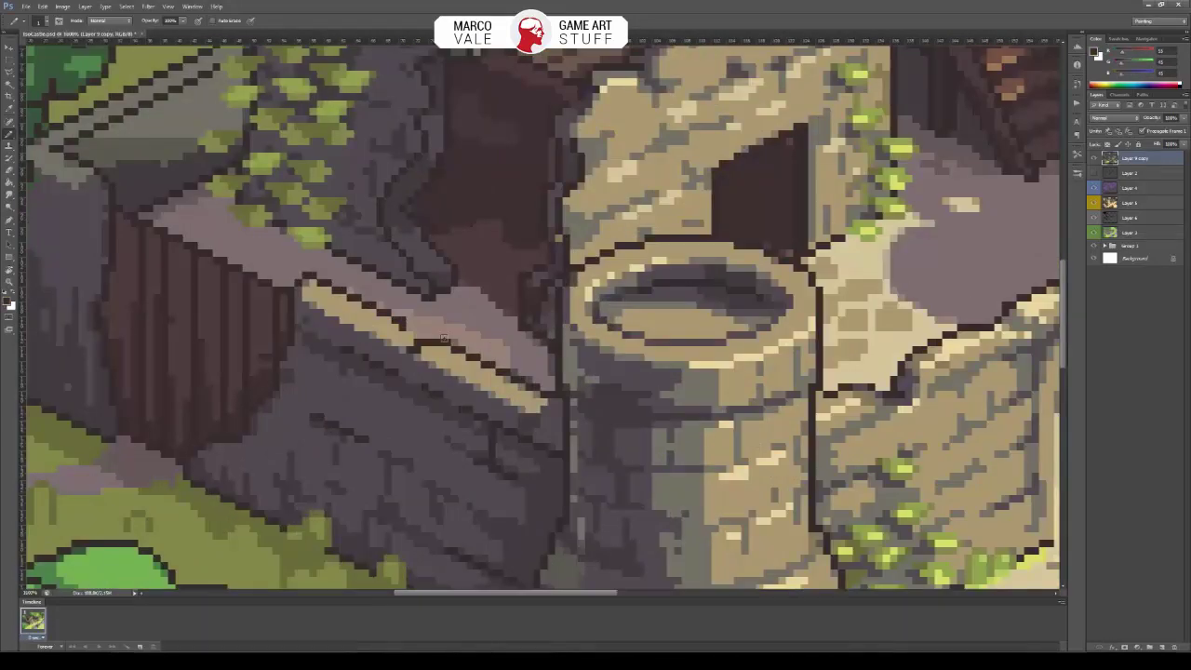
pyautogui.moveTo(382, 347); pyautogui.dragTo(618, 459)
pyautogui.moveTo(486, 389)
pyautogui.mouseDown()
pyautogui.moveTo(518, 429)
pyautogui.moveTo(511, 323)
pyautogui.mouseUp()
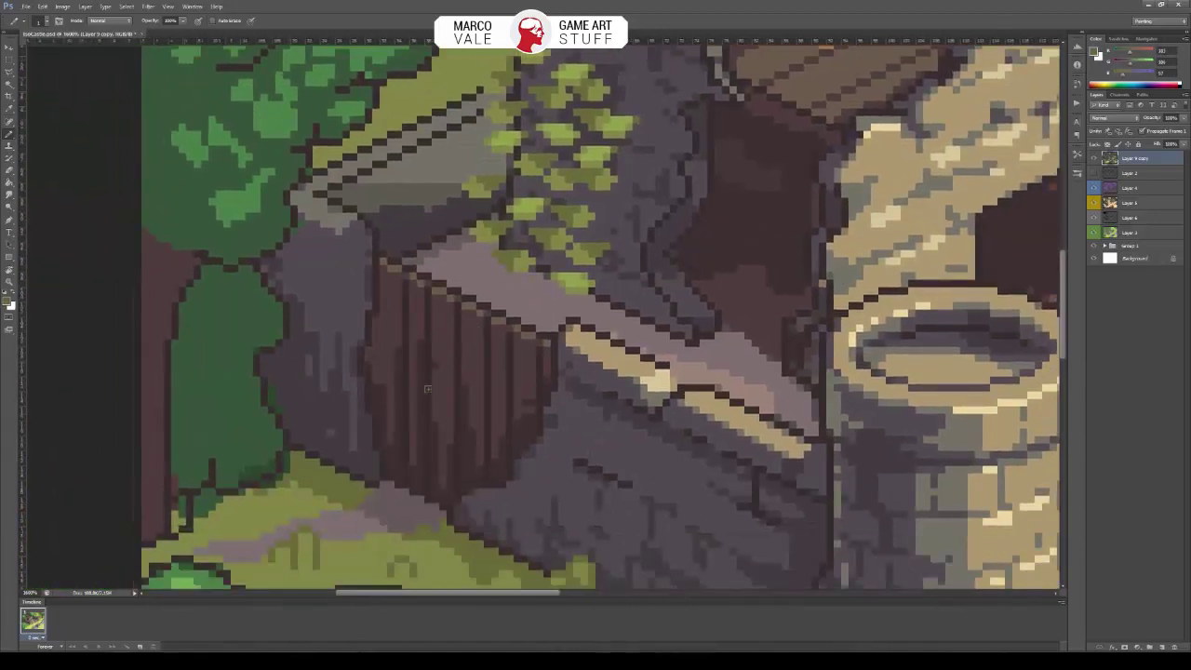
pyautogui.moveTo(429, 386); pyautogui.dragTo(429, 414)
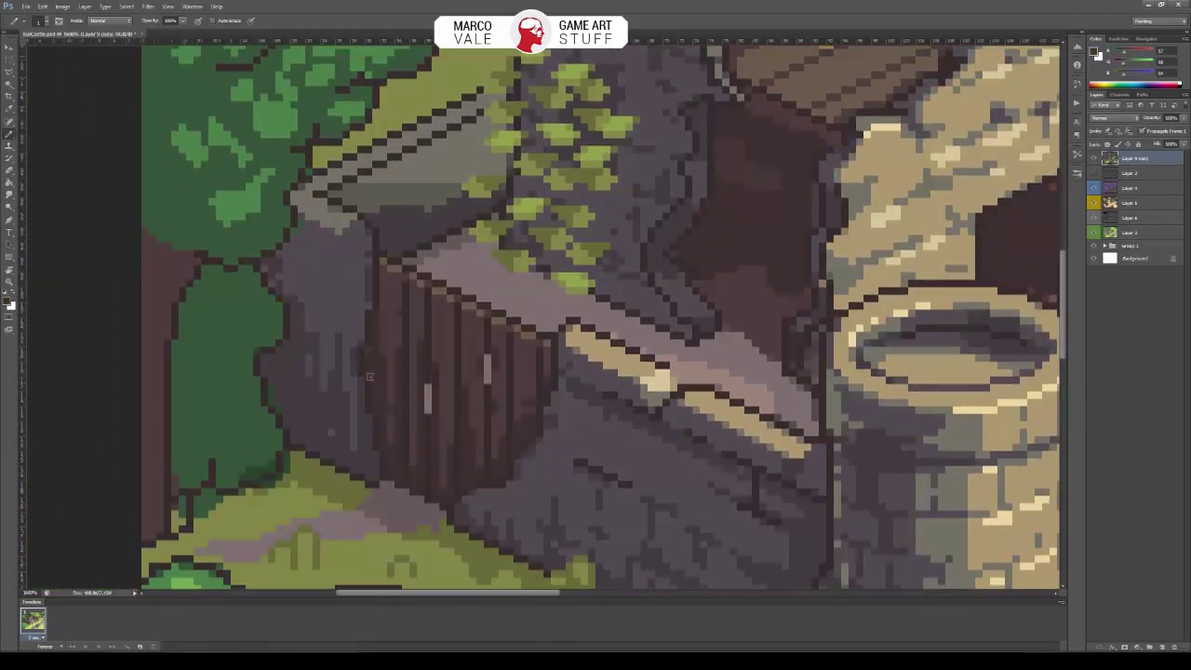
# Sample a dark brown from the tower interior and return to the close-up view.
pyautogui.scroll(-2, 479, 368)
pyautogui.scroll(3, 475, 364)
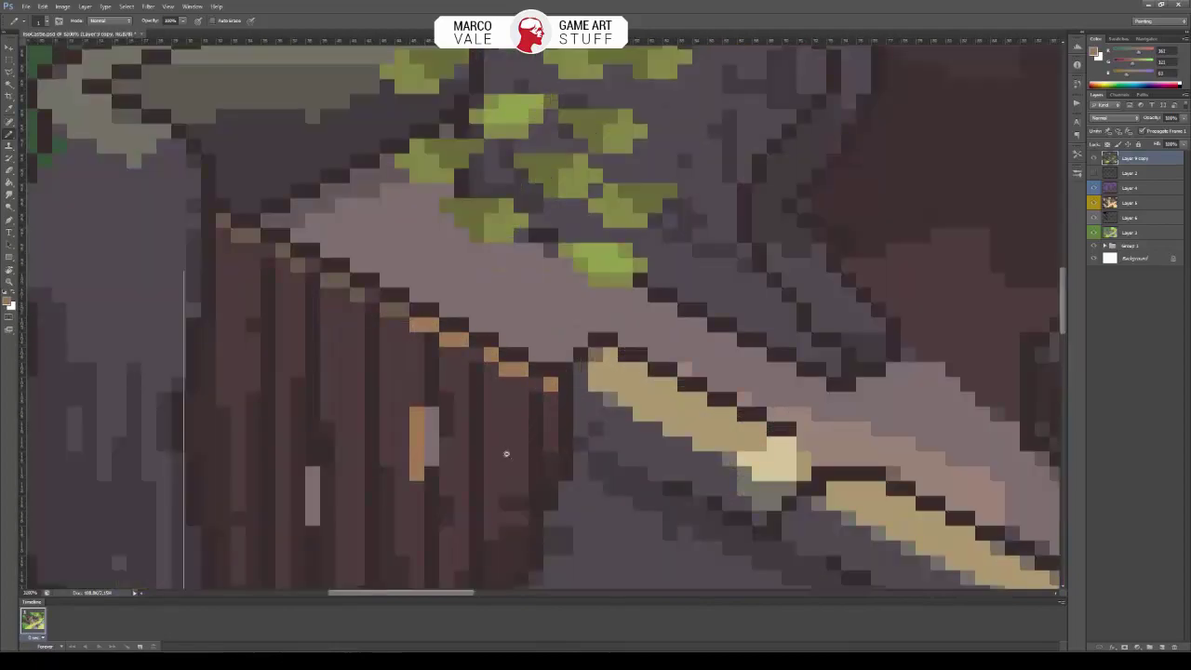
pyautogui.scroll(-3, 505, 452)
pyautogui.scroll(2, 535, 384)
pyautogui.scroll(3, 527, 383)
pyautogui.scroll(-3, 548, 353)
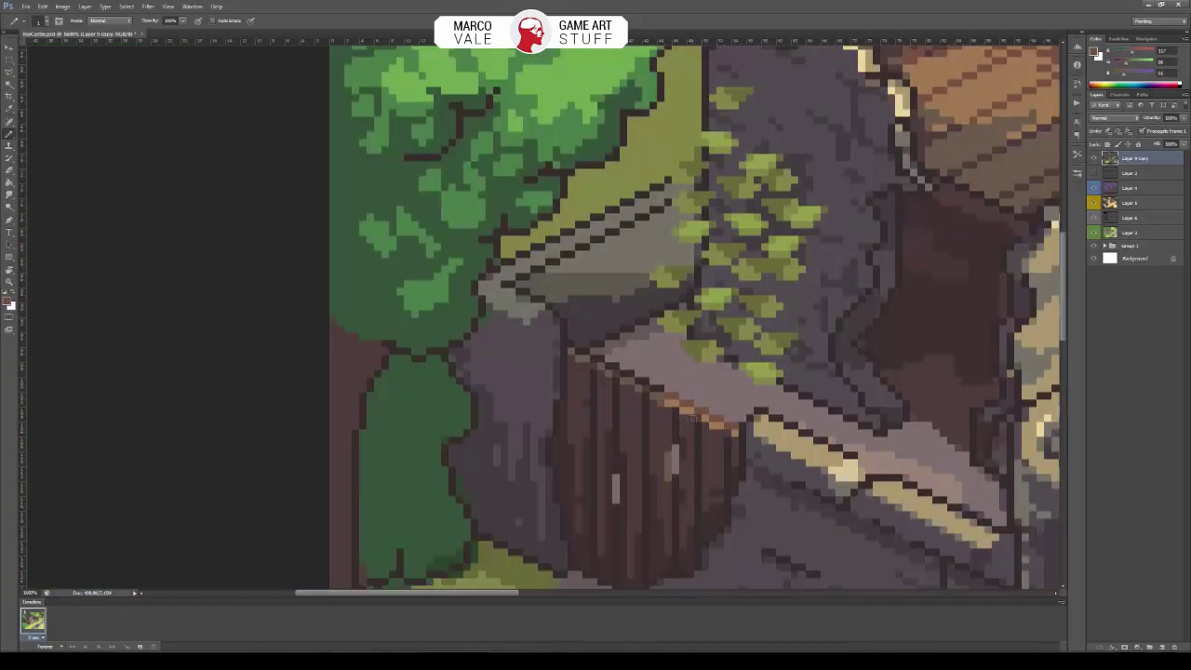
pyautogui.scroll(3, 573, 324)
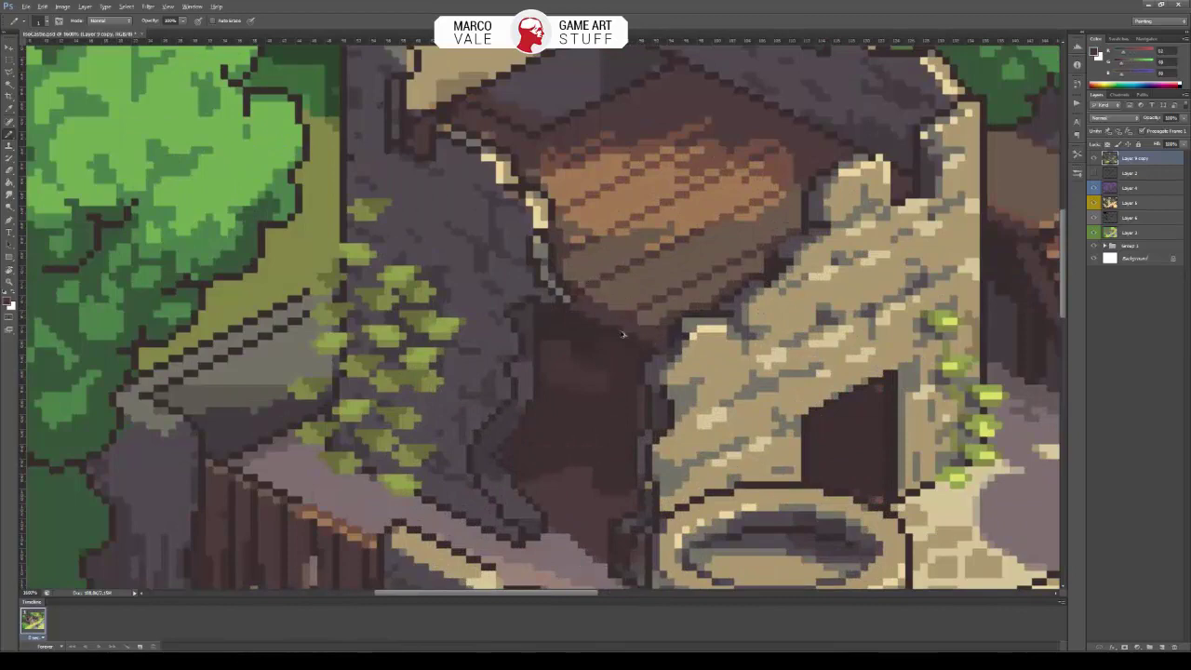
pyautogui.scroll(-3, 595, 288)
pyautogui.hscroll(-2, 642, 372)
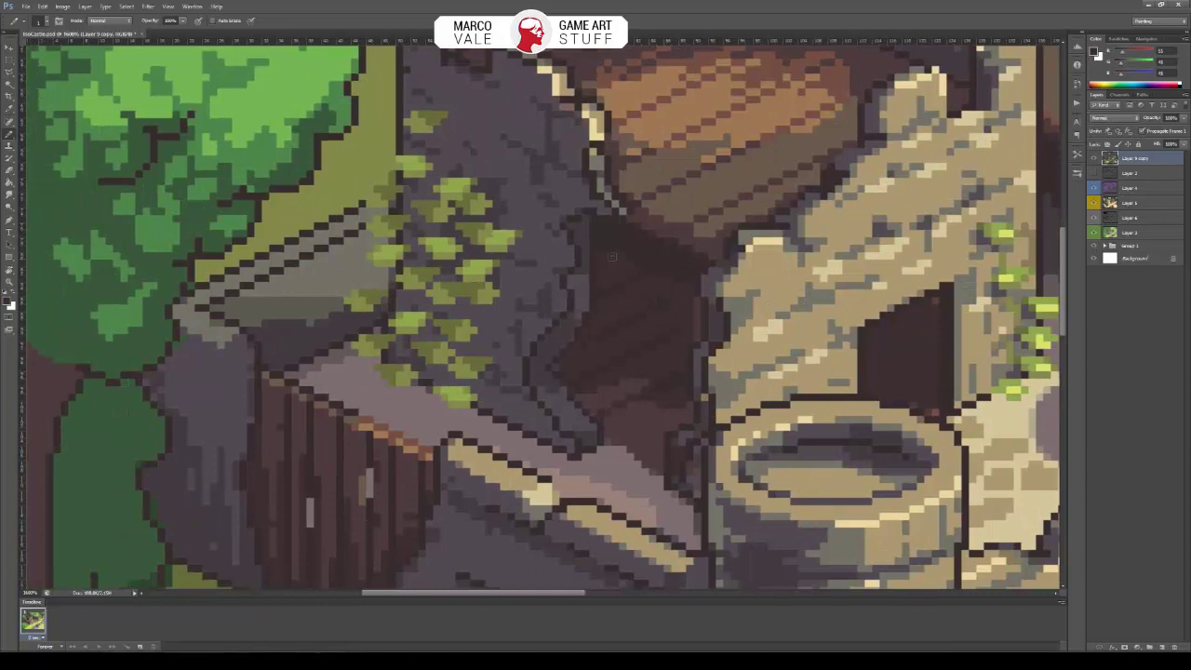
pyautogui.scroll(-2, 581, 382)
pyautogui.hscroll(-1, 596, 307)
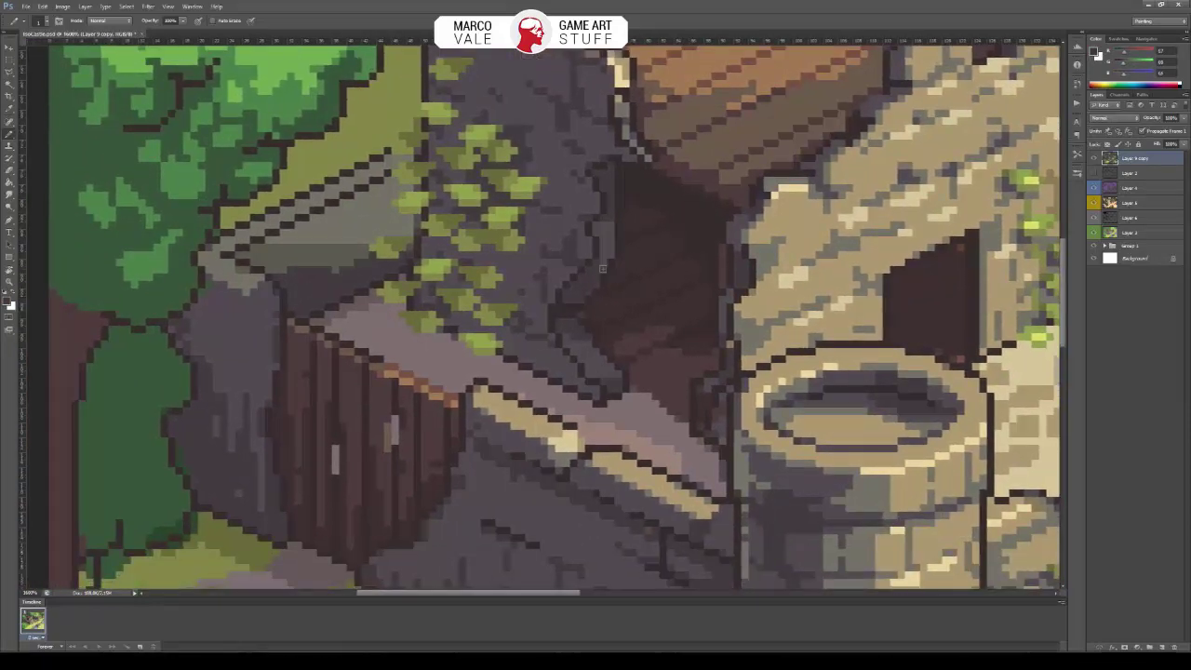
pyautogui.keyDown('alt'); pyautogui.click(760, 196); pyautogui.keyUp('alt')
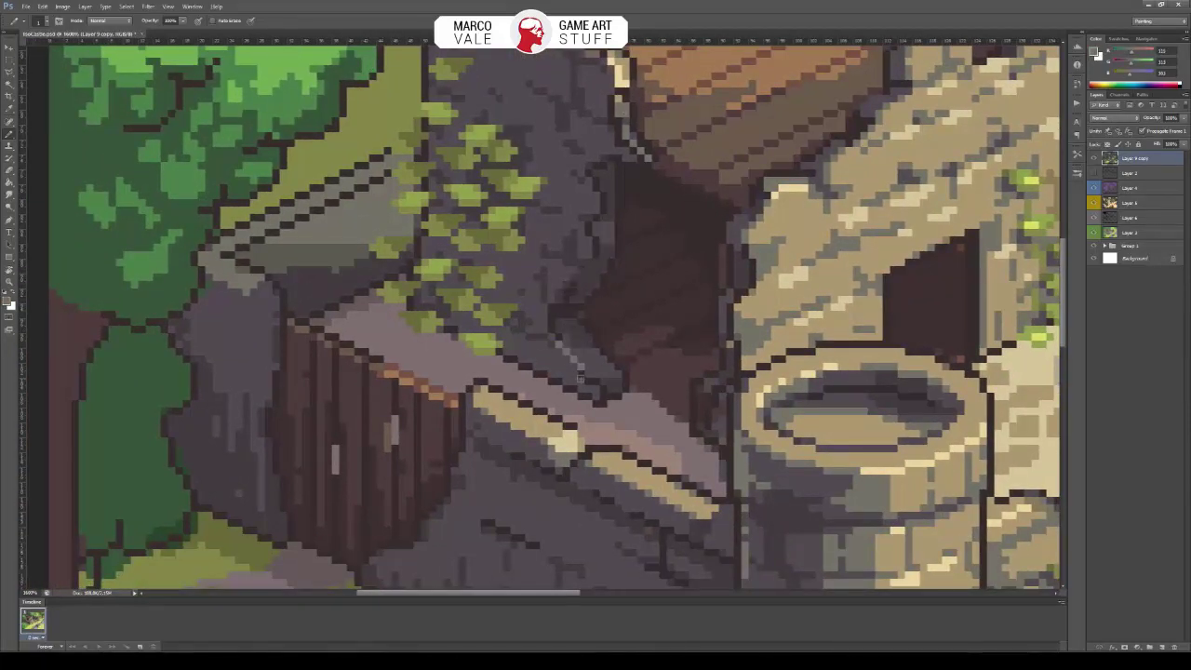
pyautogui.moveTo(579, 377); pyautogui.dragTo(575, 310)
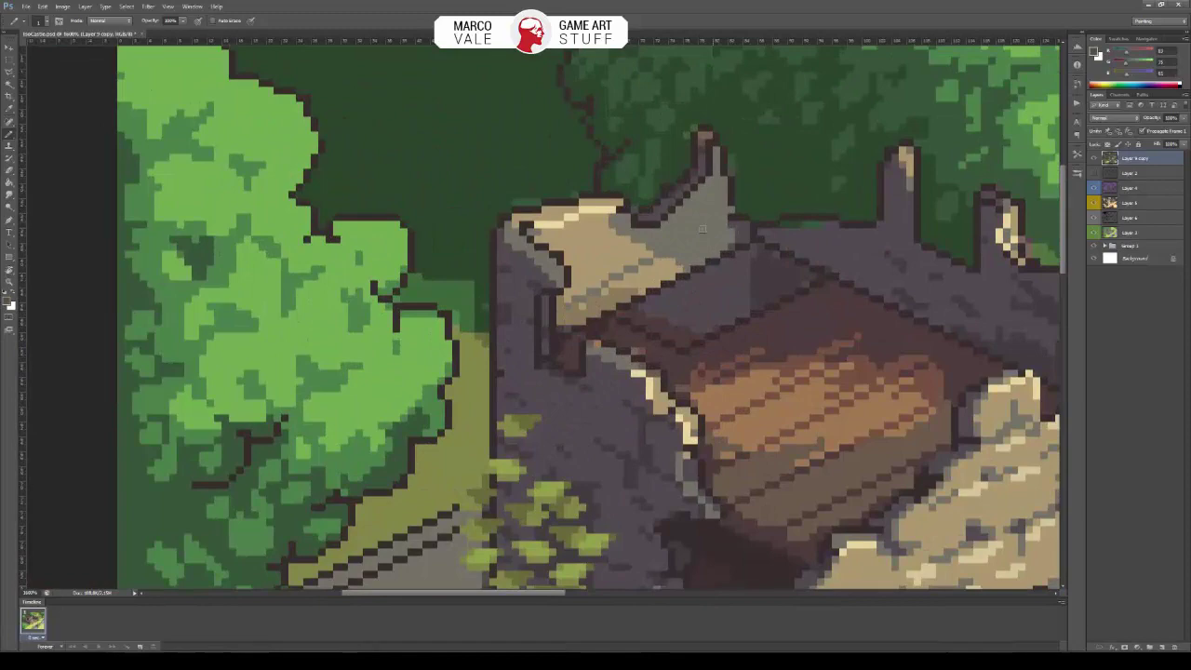
# Repaint the tower's left slope and draw dark crack lines on its stone top.
pyautogui.moveTo(701, 228)
pyautogui.mouseDown()
pyautogui.moveTo(693, 247)
pyautogui.moveTo(668, 219)
pyautogui.moveTo(689, 191)
pyautogui.moveTo(554, 259)
pyautogui.moveTo(549, 233)
pyautogui.moveTo(542, 273)
pyautogui.mouseUp()
pyautogui.scroll(-3, 533, 301)
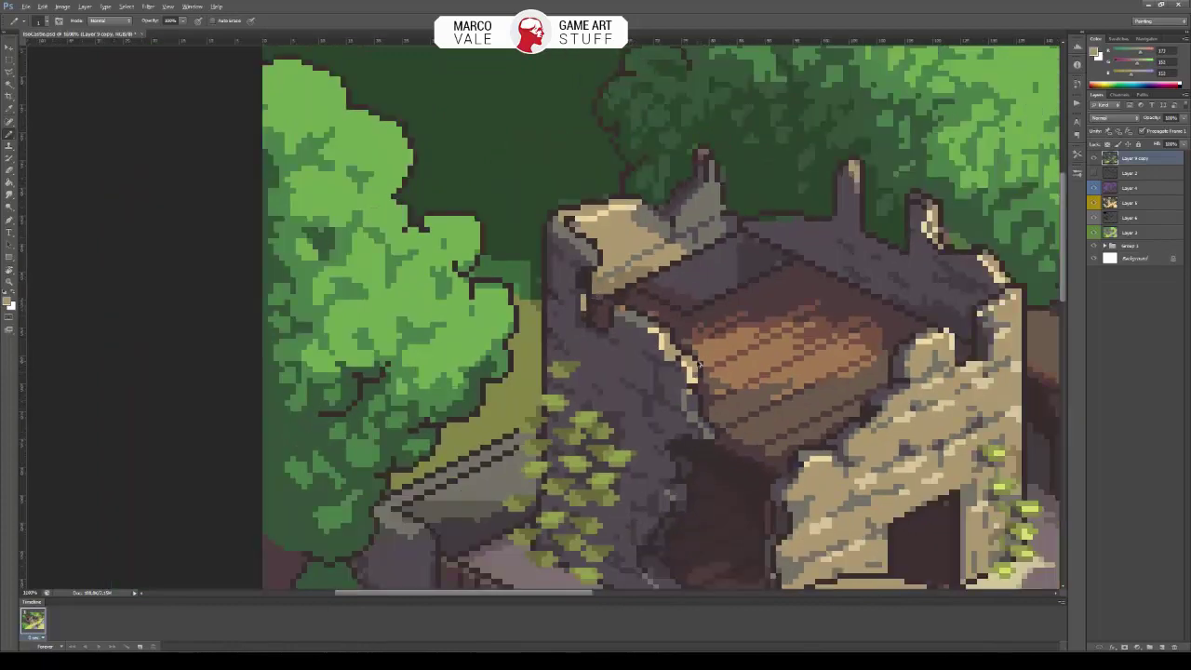
pyautogui.scroll(2, 614, 316)
pyautogui.moveTo(516, 293); pyautogui.dragTo(532, 266)
pyautogui.moveTo(528, 265)
pyautogui.mouseDown()
pyautogui.moveTo(549, 255)
pyautogui.moveTo(581, 281)
pyautogui.moveTo(457, 347)
pyautogui.mouseUp()
# Pan over the ruined tower top to the area above and right of the keep.
pyautogui.moveTo(552, 324); pyautogui.dragTo(592, 369)
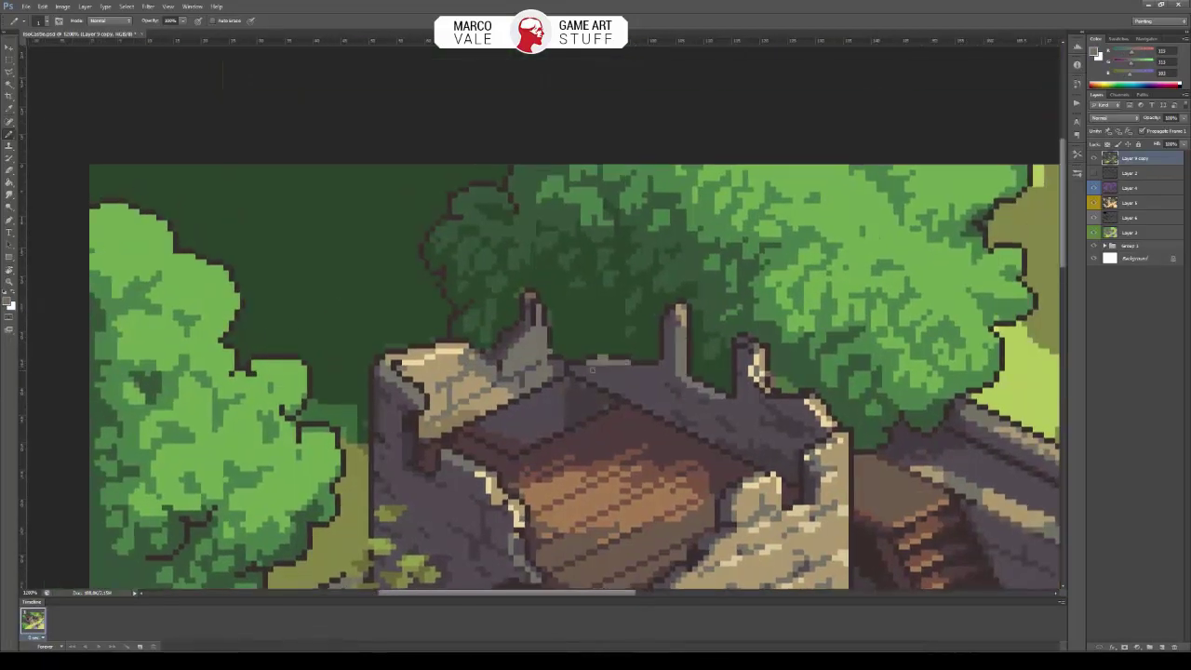
pyautogui.moveTo(495, 419)
pyautogui.mouseDown()
pyautogui.moveTo(519, 336)
pyautogui.moveTo(582, 343)
pyautogui.mouseUp()
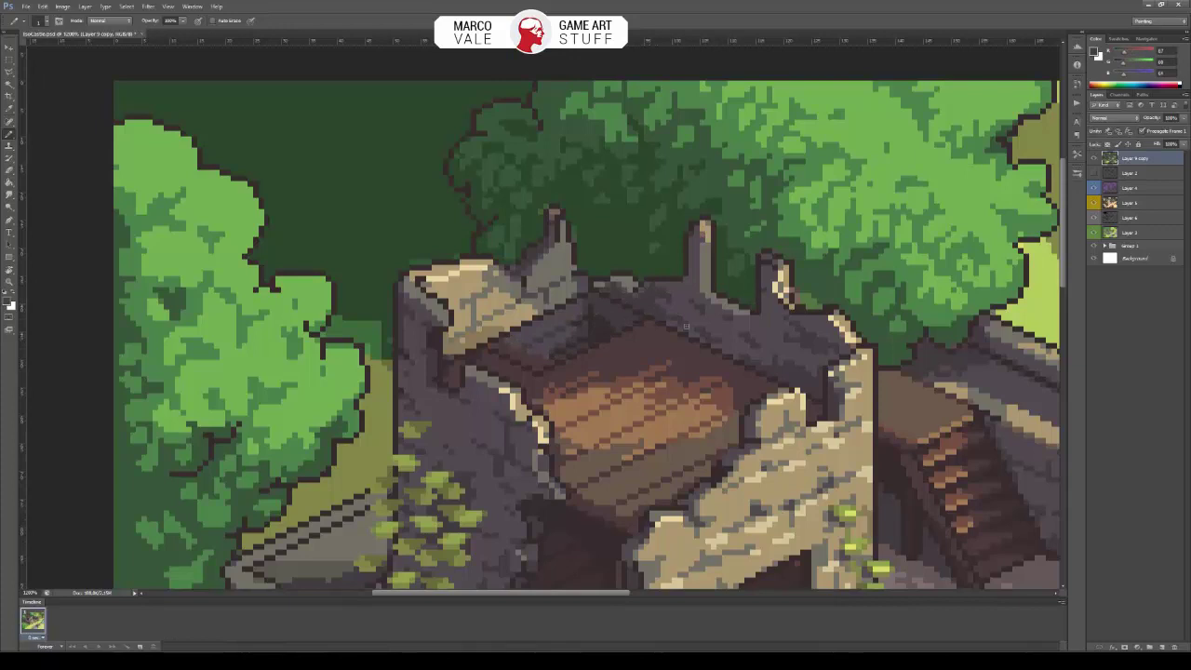
pyautogui.moveTo(804, 345); pyautogui.dragTo(790, 222)
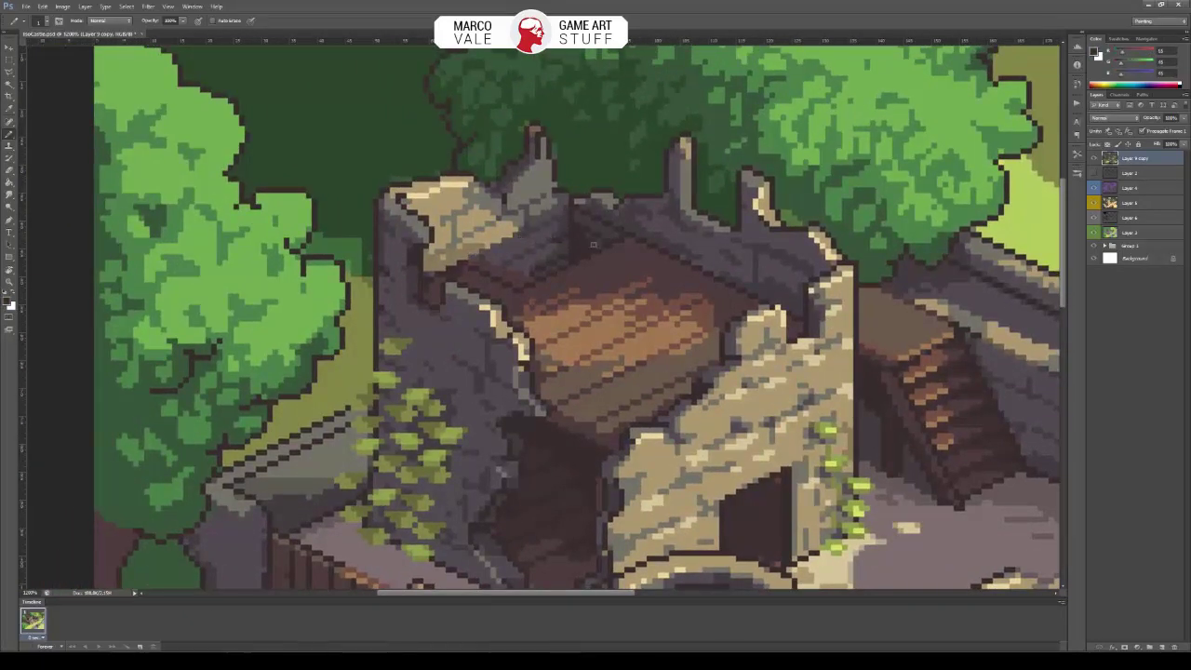
pyautogui.moveTo(585, 235); pyautogui.dragTo(604, 273)
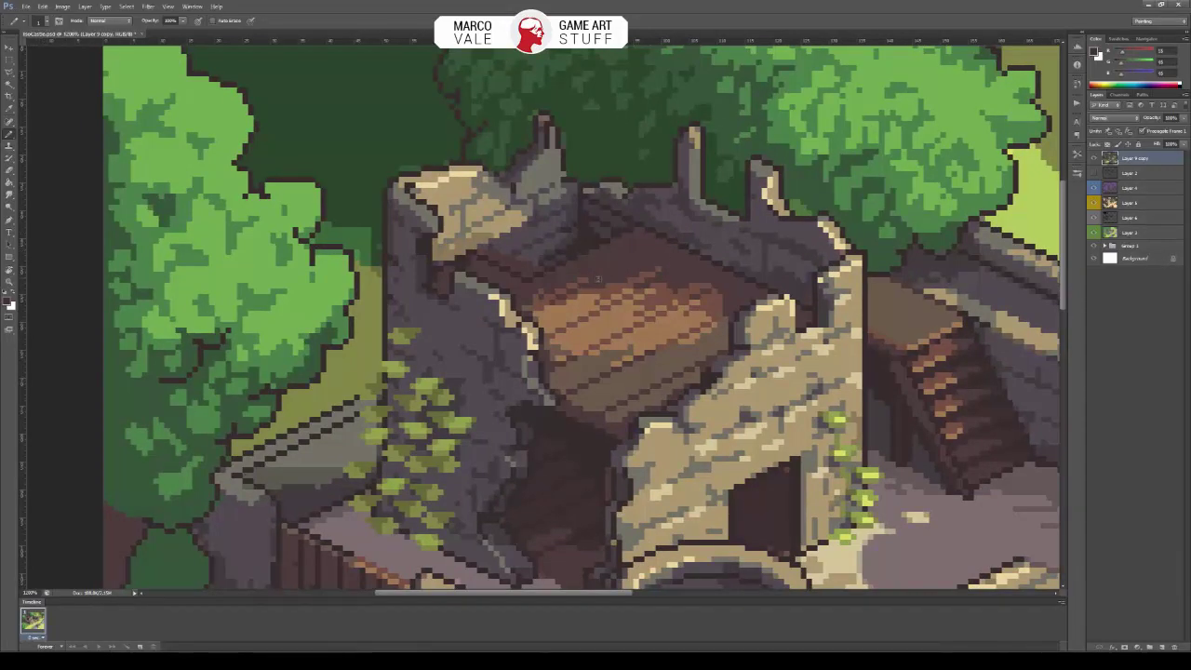
pyautogui.moveTo(711, 288); pyautogui.dragTo(598, 326)
pyautogui.moveTo(597, 369); pyautogui.dragTo(628, 294)
# Sample the light stone colour from the keep's wall and dismiss the warning that appears.
pyautogui.keyDown('alt'); pyautogui.click(606, 280); pyautogui.keyUp('alt')
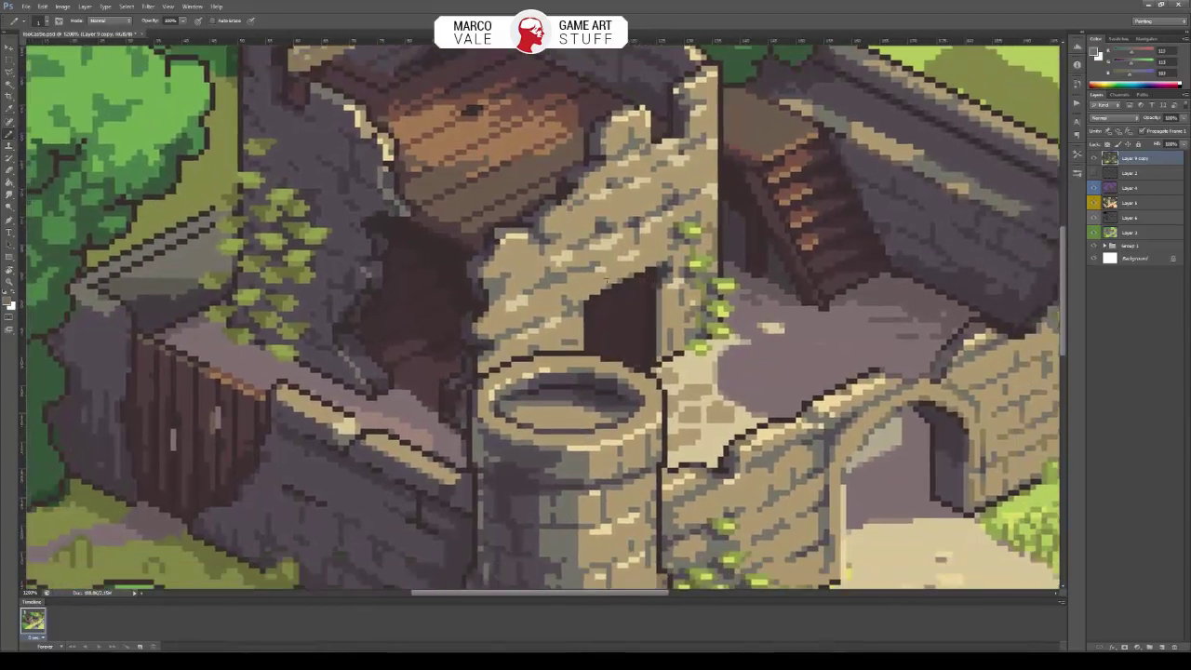
pyautogui.click(552, 221)
pyautogui.press('Return')
pyautogui.moveTo(756, 224); pyautogui.dragTo(742, 252)
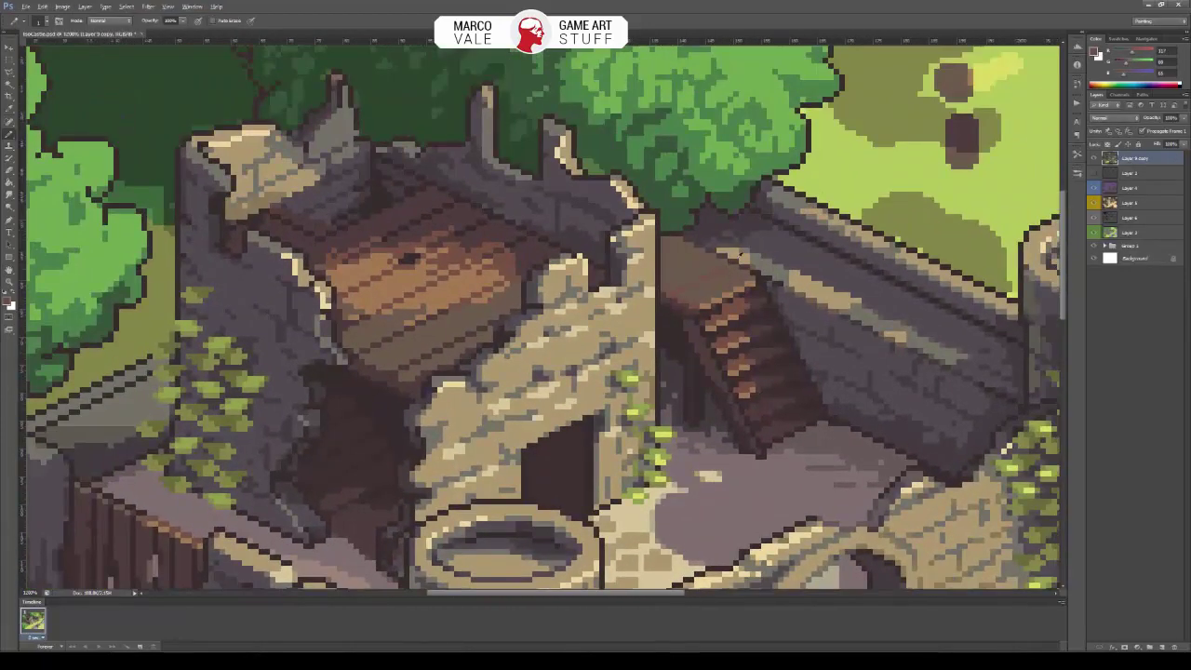
pyautogui.moveTo(677, 285)
pyautogui.mouseDown()
pyautogui.moveTo(672, 269)
pyautogui.moveTo(684, 294)
pyautogui.mouseUp()
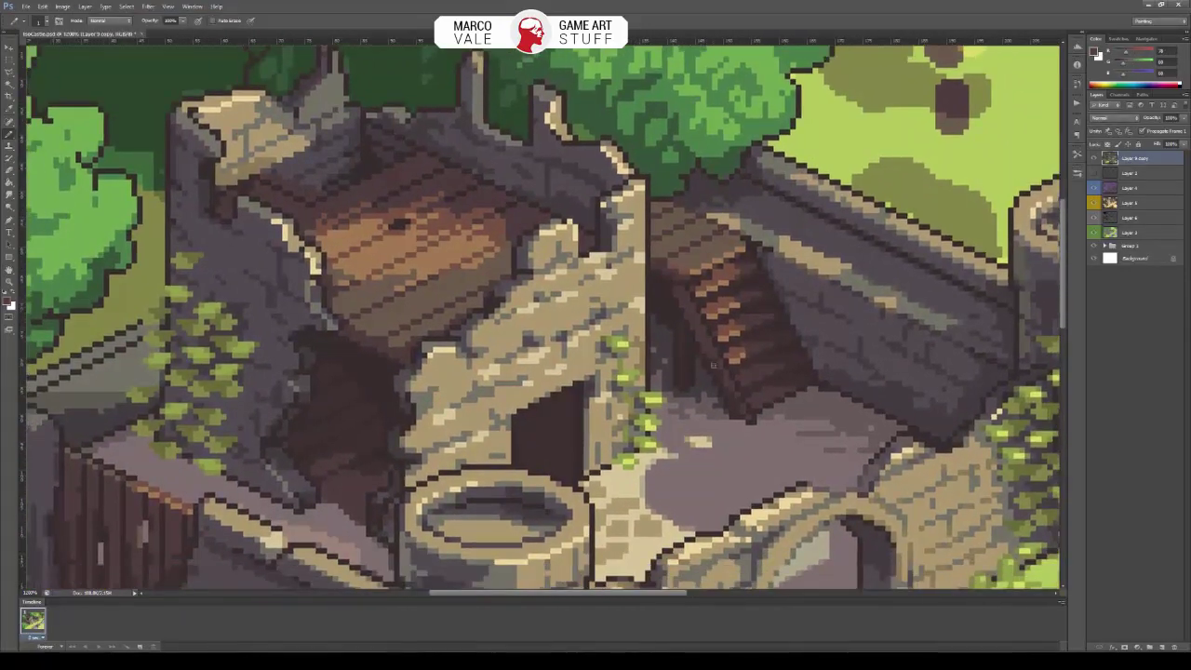
# Bring the front-left wall, wooden door and round front tower into view.
pyautogui.moveTo(723, 374); pyautogui.dragTo(716, 249)
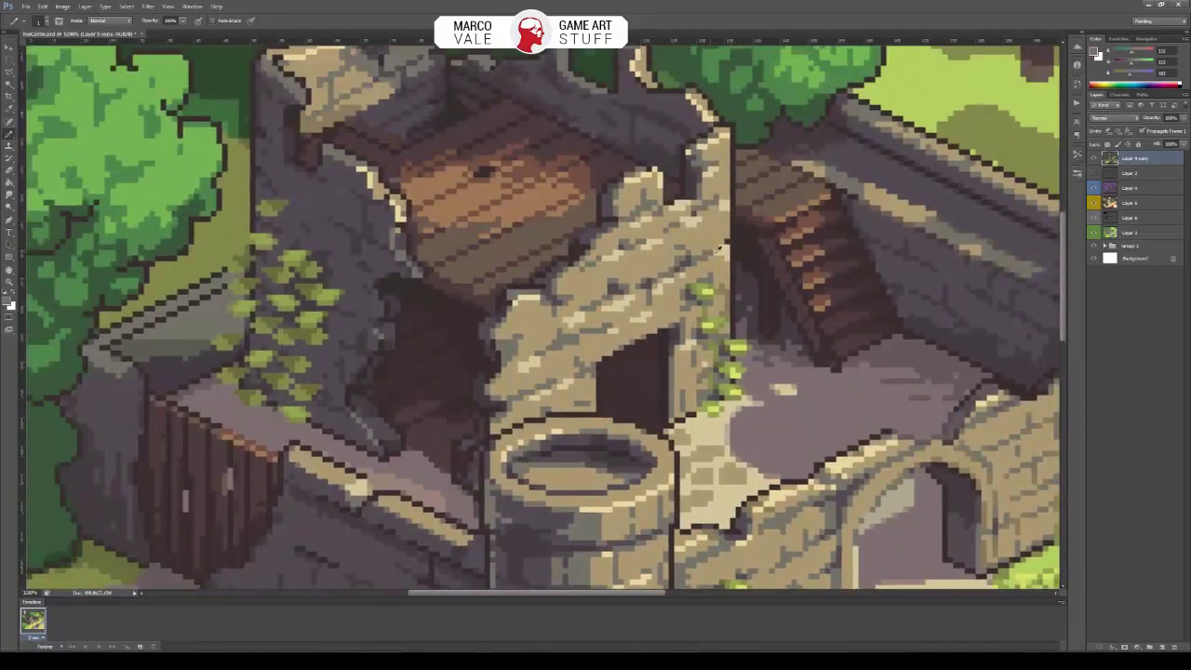
pyautogui.moveTo(723, 157); pyautogui.dragTo(726, 282)
pyautogui.scroll(-2, 581, 343)
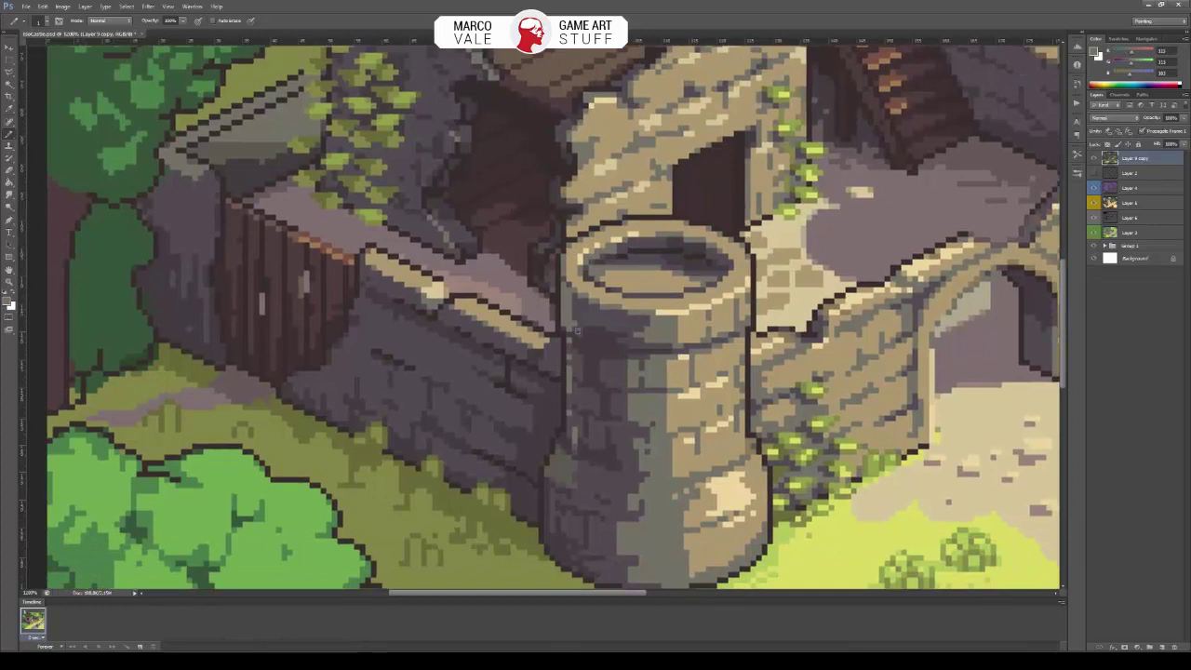
pyautogui.moveTo(590, 329); pyautogui.dragTo(588, 290)
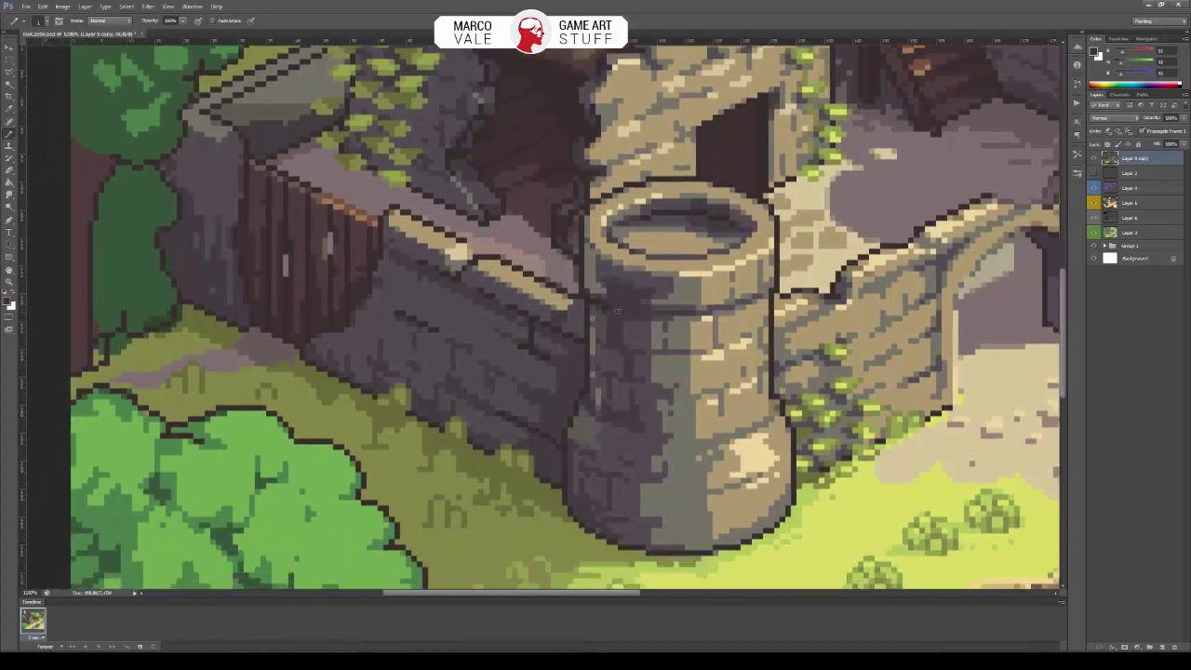
# Scroll around the front wall and tower area to review the scene.
pyautogui.scroll(-1, 617, 310)
pyautogui.scroll(-1, 645, 447)
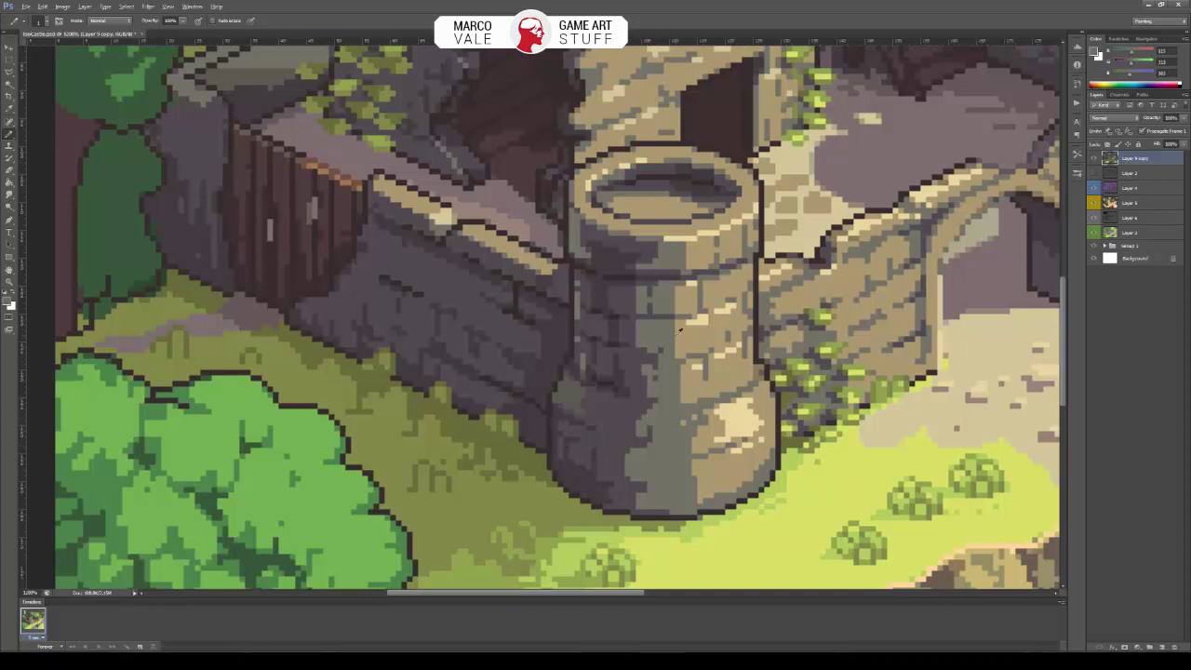
pyautogui.hscroll(-3, 888, 328)
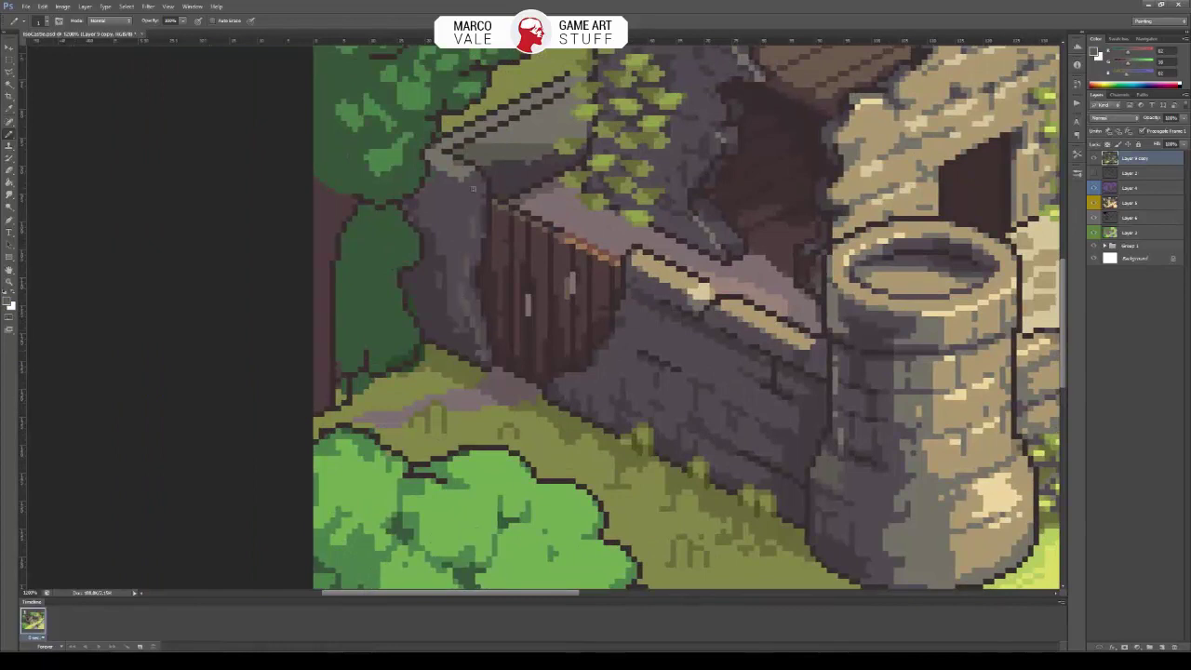
pyautogui.scroll(1, 473, 188)
pyautogui.hscroll(1, 473, 188)
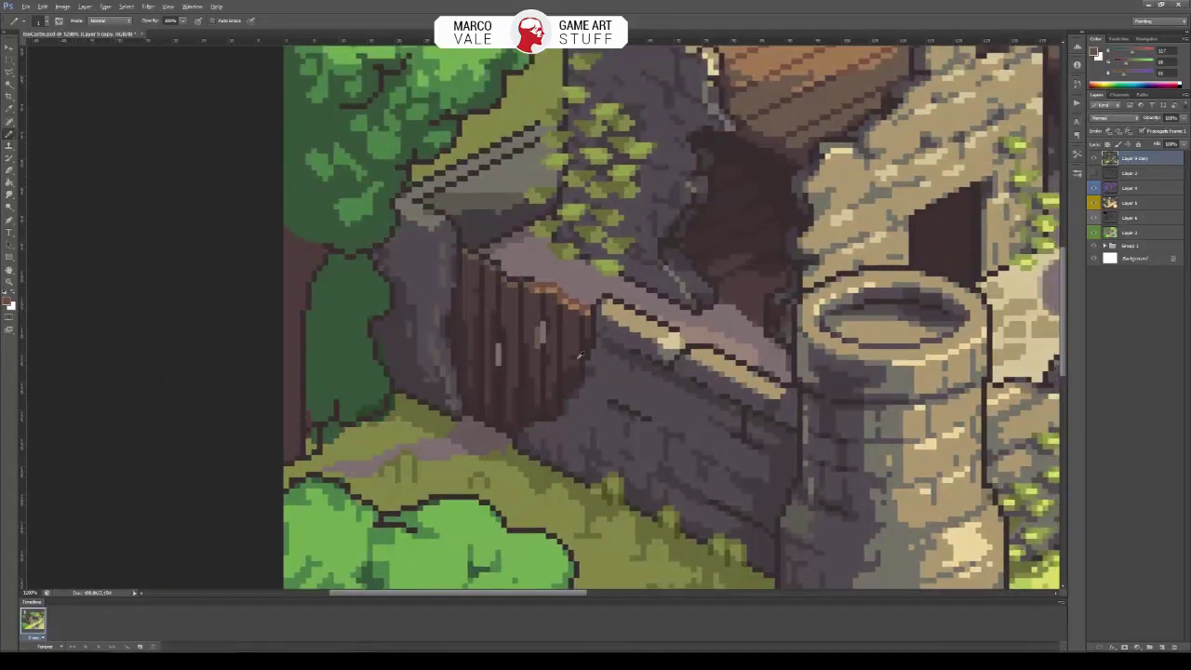
pyautogui.scroll(2, 578, 355)
pyautogui.hscroll(2, 579, 356)
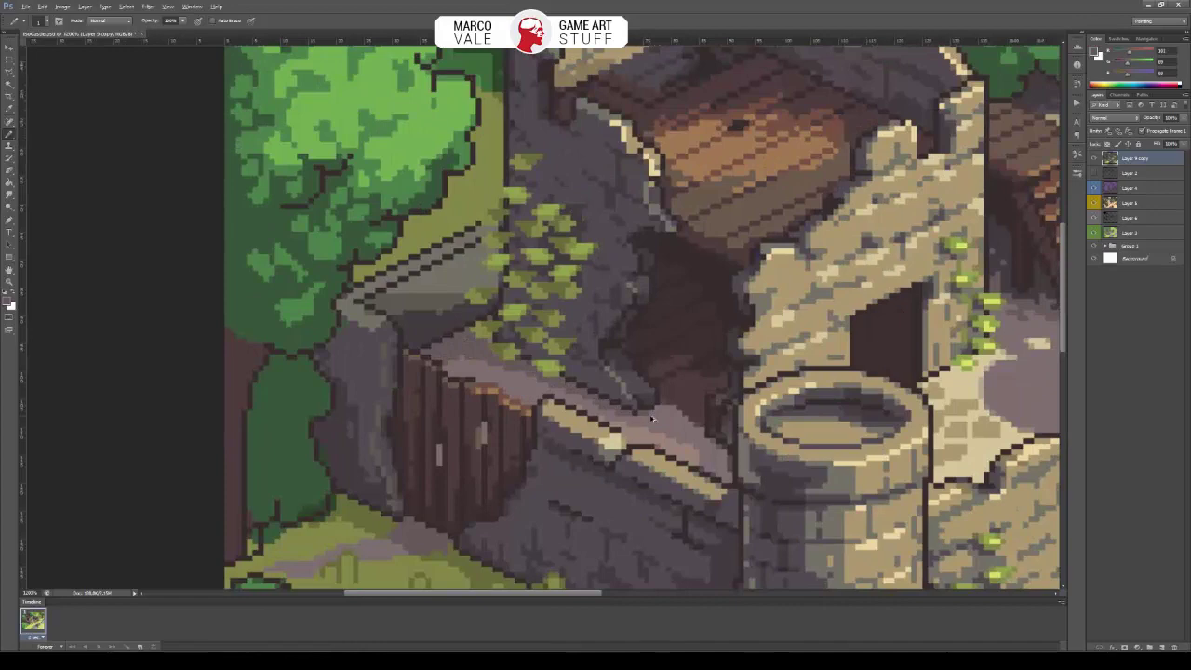
pyautogui.scroll(-3, 693, 456)
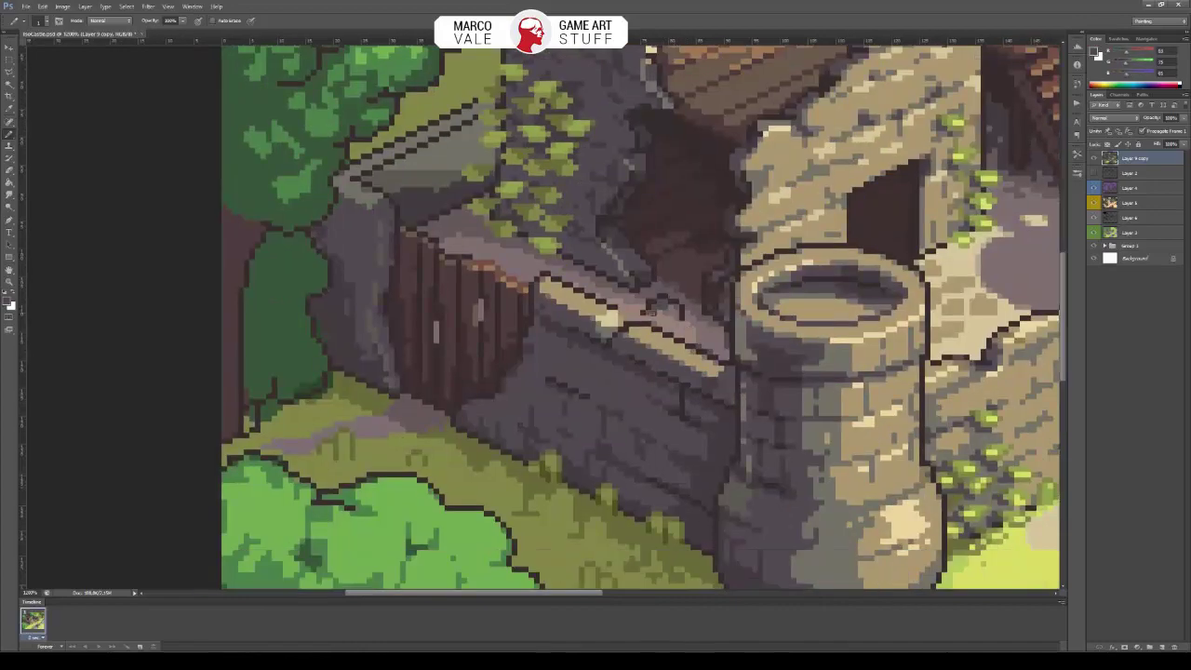
pyautogui.scroll(-2, 679, 317)
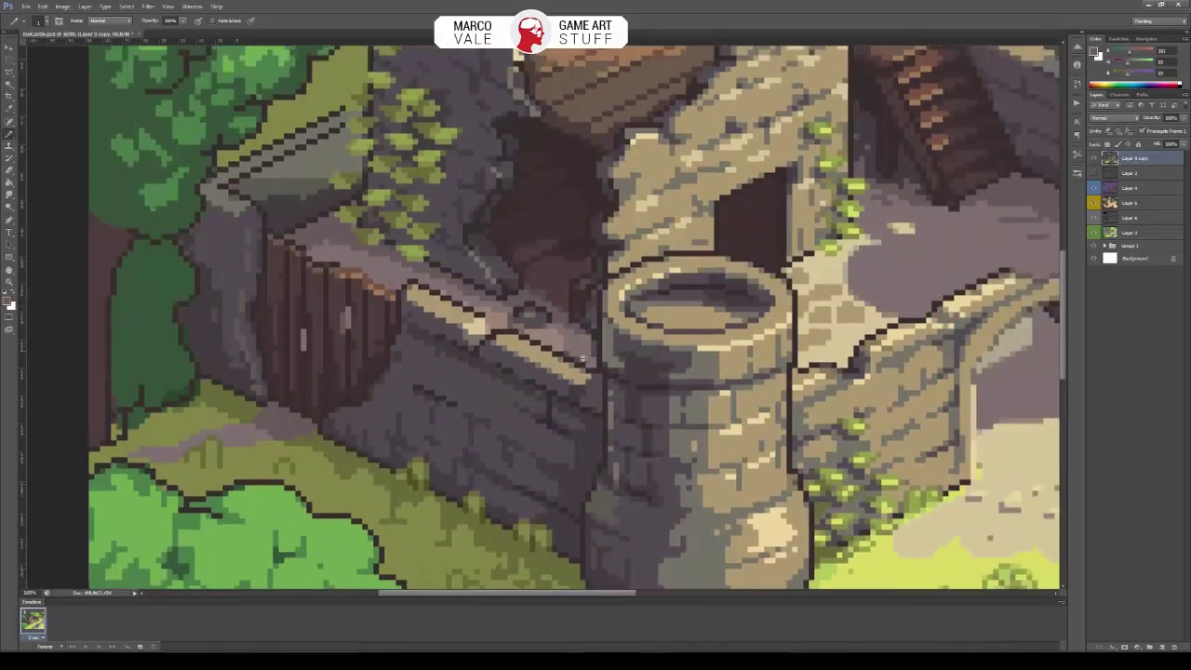
pyautogui.scroll(4, 639, 139)
# Sketch the tent's outline and pole behind the back wall and fill the roof brown.
pyautogui.hotkey('ctrl', '0')
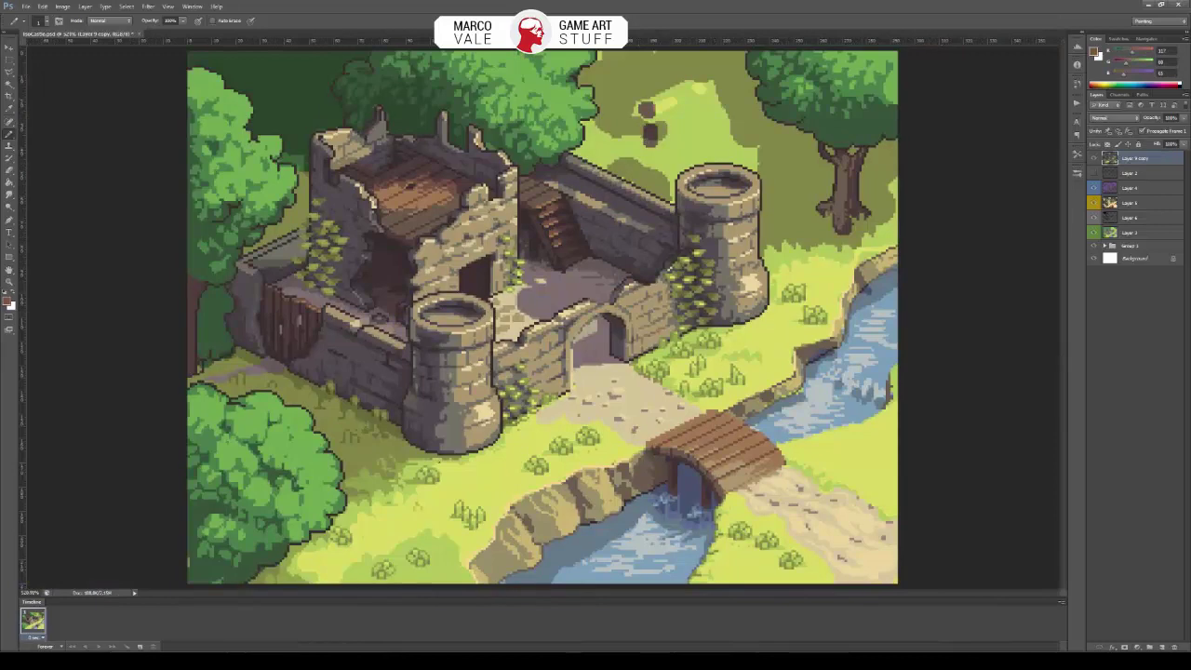
pyautogui.scroll(3, 689, 186)
pyautogui.rightClick(622, 172)
pyautogui.press('Escape')
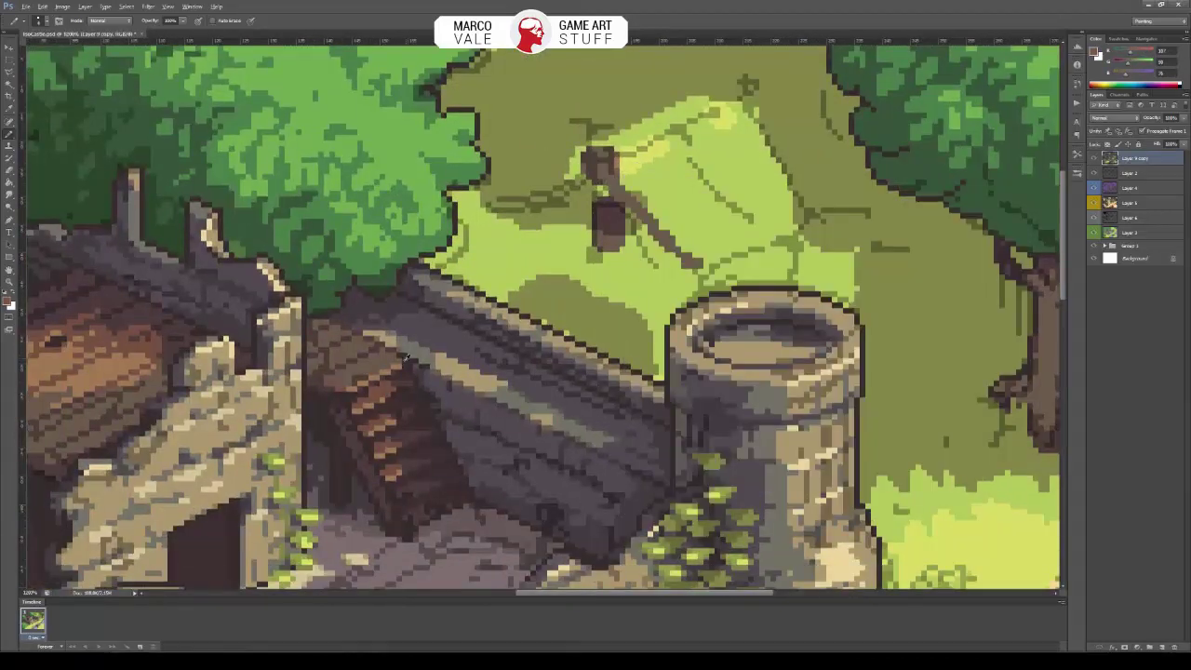
pyautogui.moveTo(595, 154)
pyautogui.mouseDown()
pyautogui.moveTo(735, 104)
pyautogui.moveTo(828, 216)
pyautogui.moveTo(507, 214)
pyautogui.mouseUp()
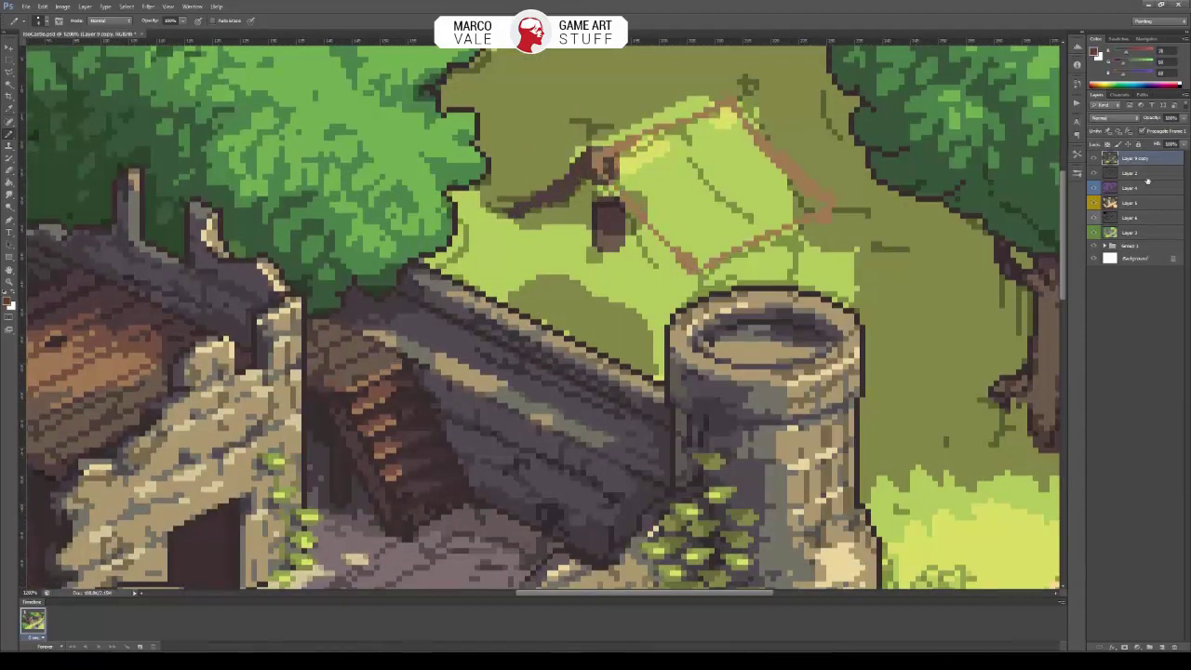
pyautogui.moveTo(400, 521); pyautogui.dragTo(539, 558)
# Redraw the tent pole and roof edge, adding highlights along them.
pyautogui.click(717, 186)
pyautogui.moveTo(605, 177); pyautogui.dragTo(549, 200)
pyautogui.moveTo(588, 130); pyautogui.dragTo(591, 242)
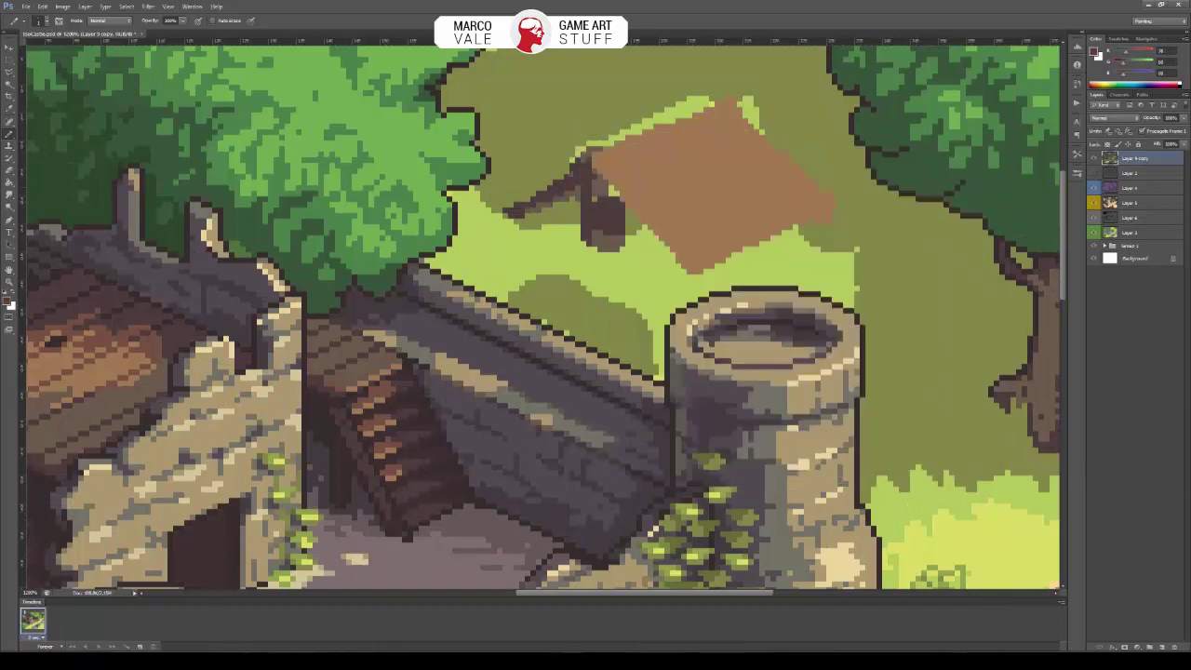
pyautogui.moveTo(509, 261)
pyautogui.mouseDown()
pyautogui.moveTo(586, 169)
pyautogui.moveTo(696, 268)
pyautogui.mouseUp()
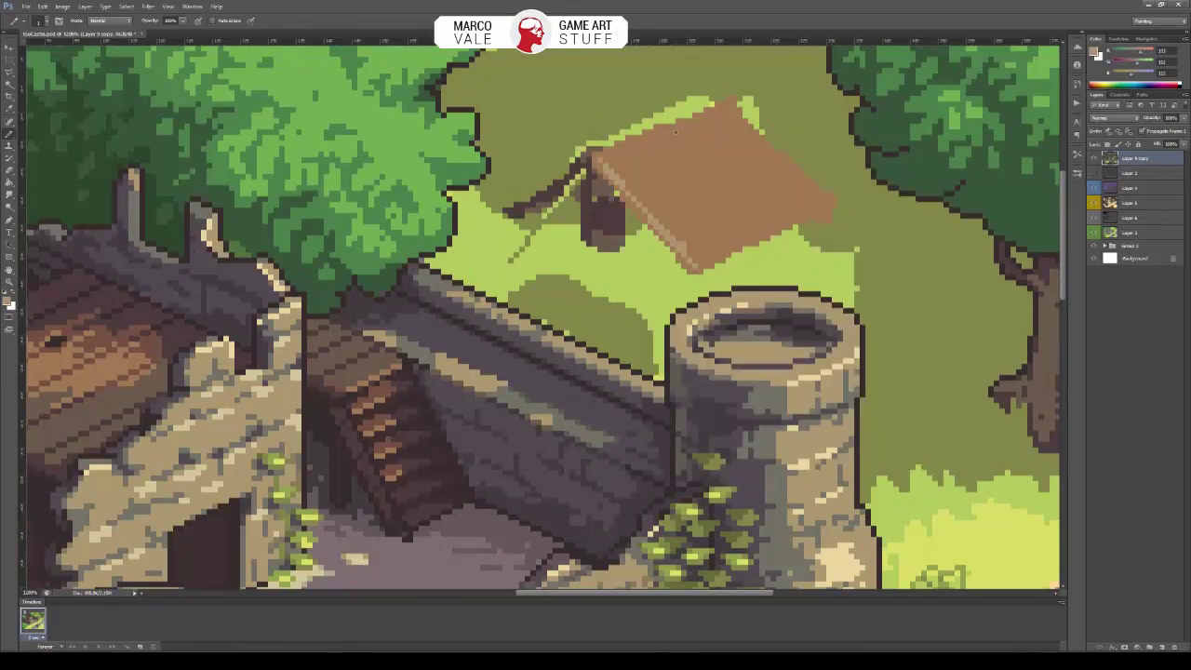
# Paint light stripes, darker brown shading and wood-grain strokes across the tent roof.
pyautogui.moveTo(671, 128); pyautogui.dragTo(829, 200)
pyautogui.moveTo(721, 116)
pyautogui.mouseDown()
pyautogui.moveTo(782, 190)
pyautogui.moveTo(776, 151)
pyautogui.moveTo(804, 196)
pyautogui.mouseUp()
pyautogui.moveTo(679, 132); pyautogui.dragTo(707, 162)
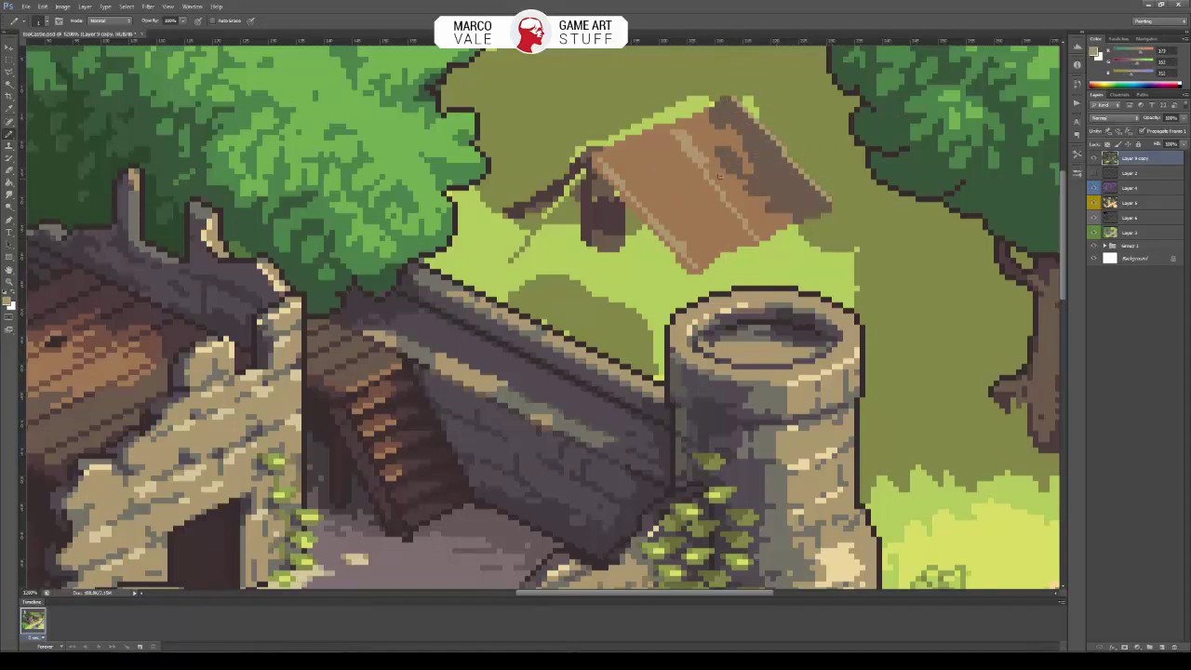
pyautogui.moveTo(595, 156)
pyautogui.mouseDown()
pyautogui.moveTo(670, 127)
pyautogui.moveTo(689, 210)
pyautogui.moveTo(676, 179)
pyautogui.moveTo(716, 244)
pyautogui.mouseUp()
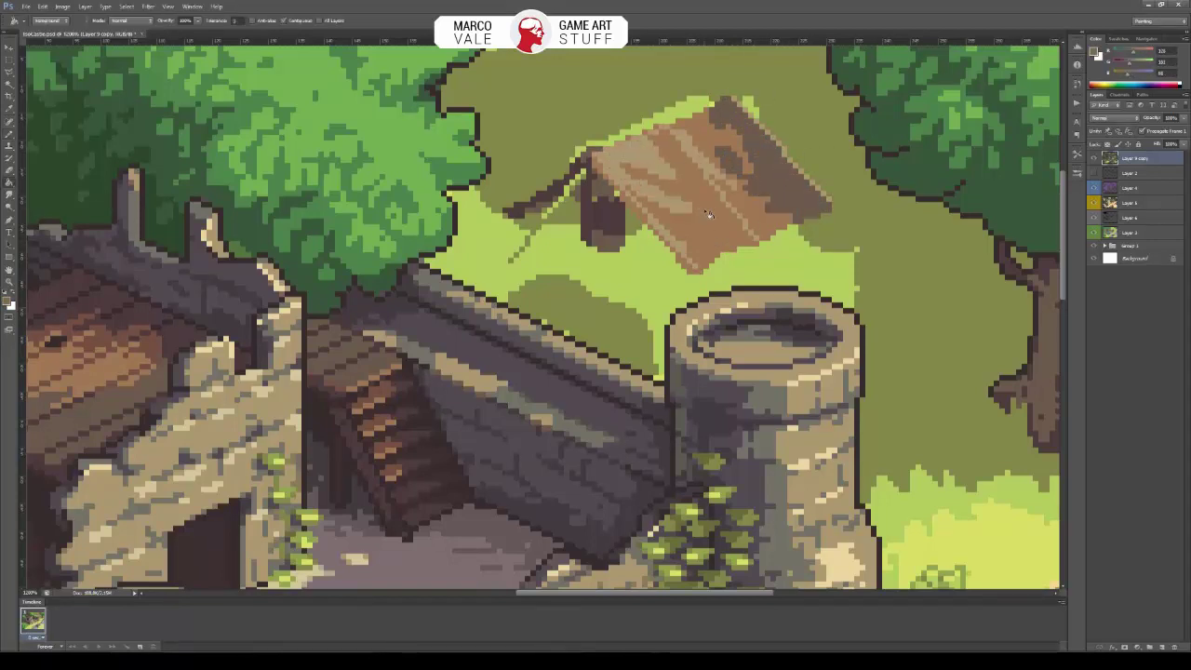
pyautogui.moveTo(633, 140); pyautogui.dragTo(744, 260)
pyautogui.moveTo(716, 177); pyautogui.dragTo(786, 232)
pyautogui.moveTo(605, 167); pyautogui.dragTo(670, 246)
pyautogui.moveTo(595, 167); pyautogui.dragTo(670, 244)
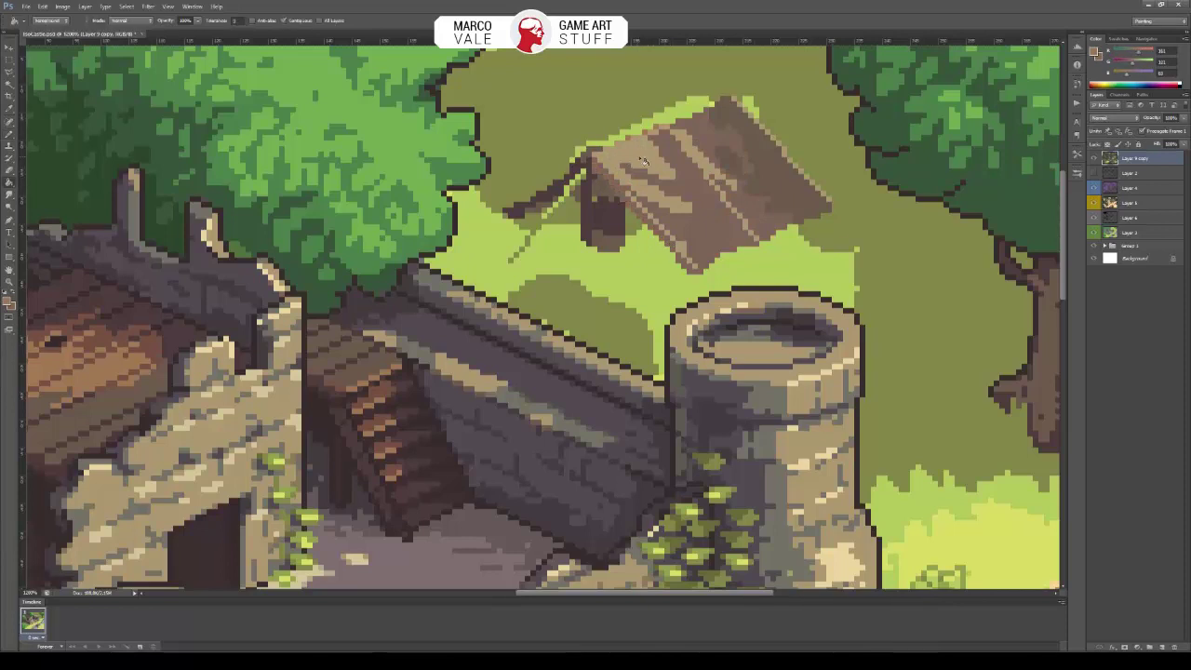
pyautogui.moveTo(605, 139); pyautogui.dragTo(689, 261)
pyautogui.moveTo(651, 130)
pyautogui.mouseDown()
pyautogui.moveTo(754, 237)
pyautogui.moveTo(694, 233)
pyautogui.moveTo(659, 131)
pyautogui.moveTo(622, 186)
pyautogui.mouseUp()
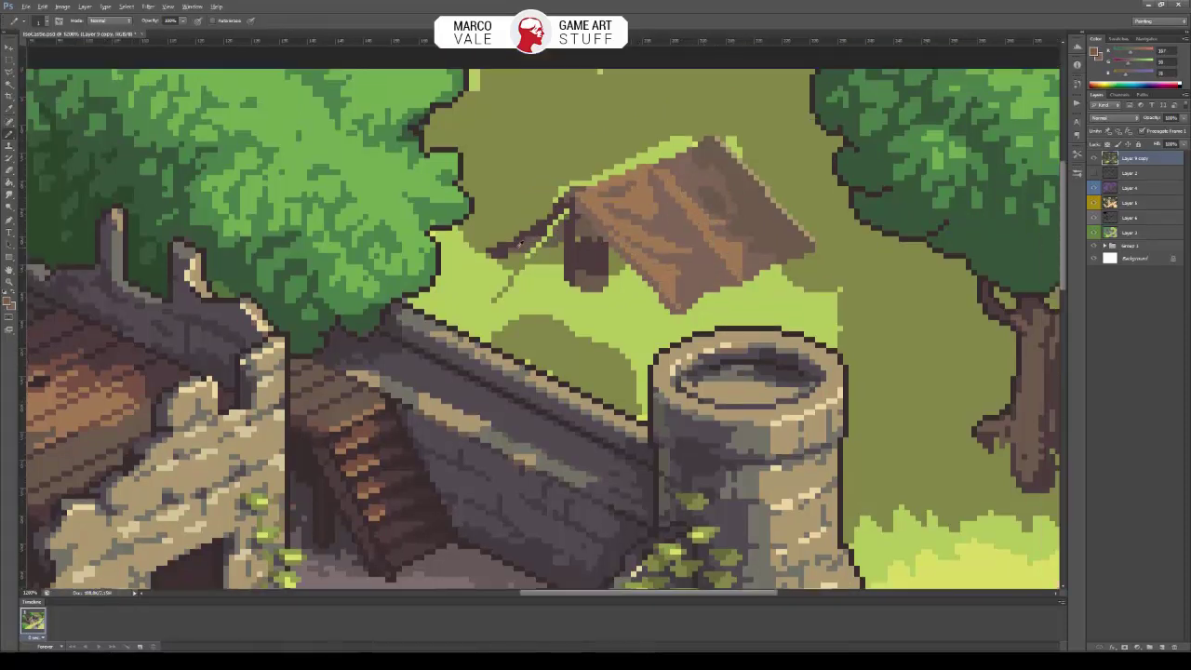
# Paint olive grass over the light patch above the roof and the tent's dark doorway.
pyautogui.keyDown('alt'); pyautogui.click(503, 251); pyautogui.keyUp('alt')
pyautogui.keyDown('alt'); pyautogui.click(562, 188); pyautogui.keyUp('alt')
pyautogui.moveTo(611, 172); pyautogui.dragTo(647, 162)
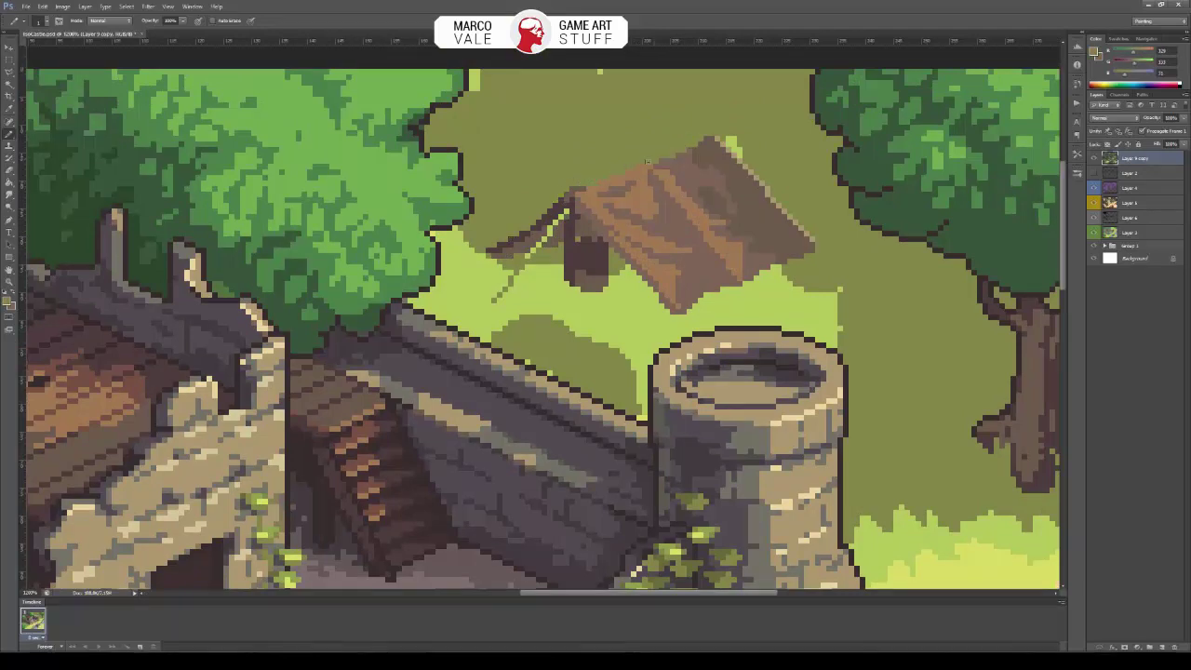
pyautogui.keyDown('alt'); pyautogui.click(712, 212); pyautogui.keyUp('alt')
pyautogui.moveTo(572, 246)
pyautogui.mouseDown()
pyautogui.moveTo(605, 284)
pyautogui.moveTo(673, 250)
pyautogui.moveTo(663, 244)
pyautogui.moveTo(711, 265)
pyautogui.moveTo(667, 280)
pyautogui.moveTo(636, 243)
pyautogui.mouseUp()
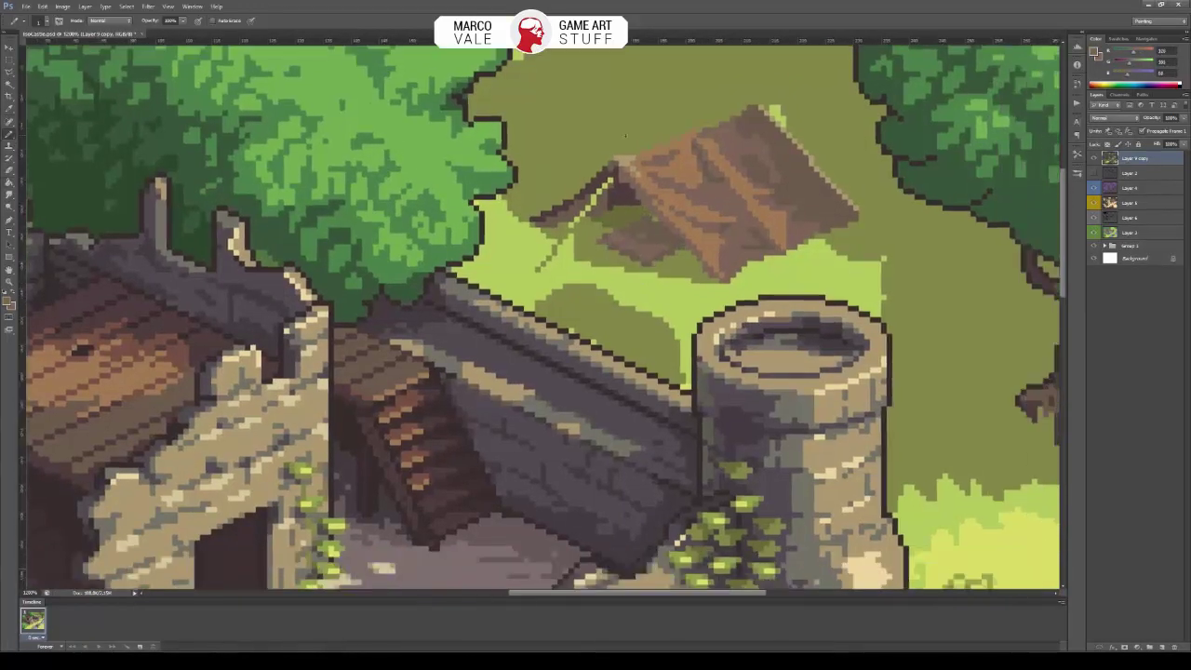
pyautogui.moveTo(651, 291); pyautogui.dragTo(624, 267)
pyautogui.scroll(-1, 625, 267)
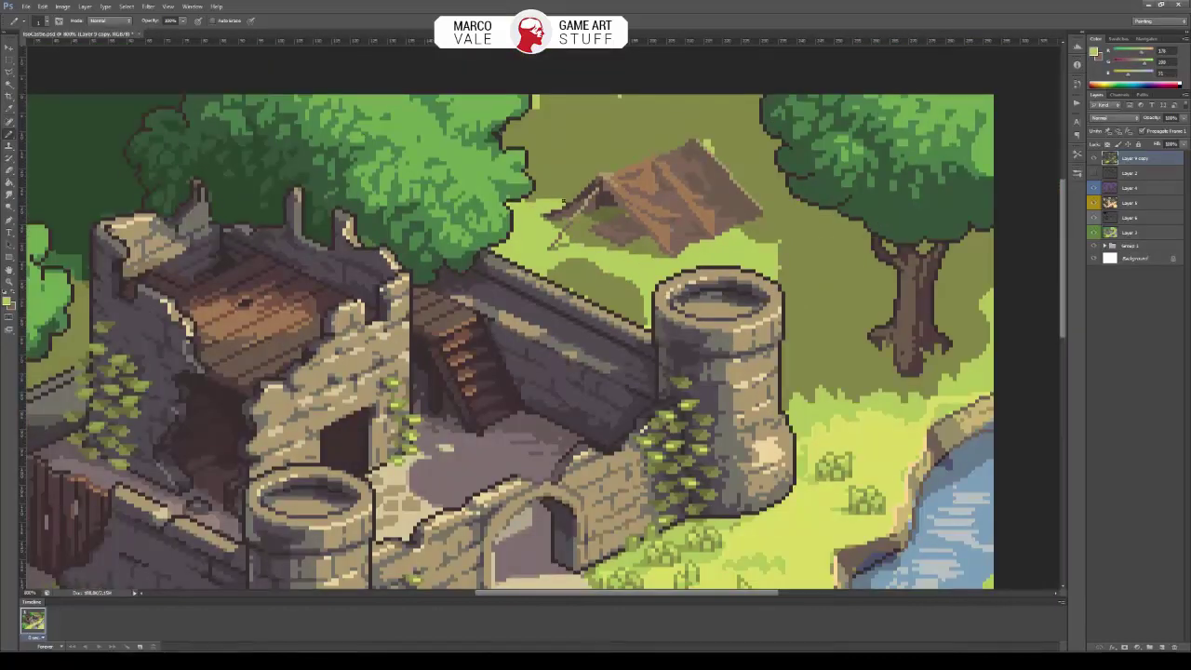
pyautogui.keyDown('alt'); pyautogui.click(558, 163); pyautogui.keyUp('alt')
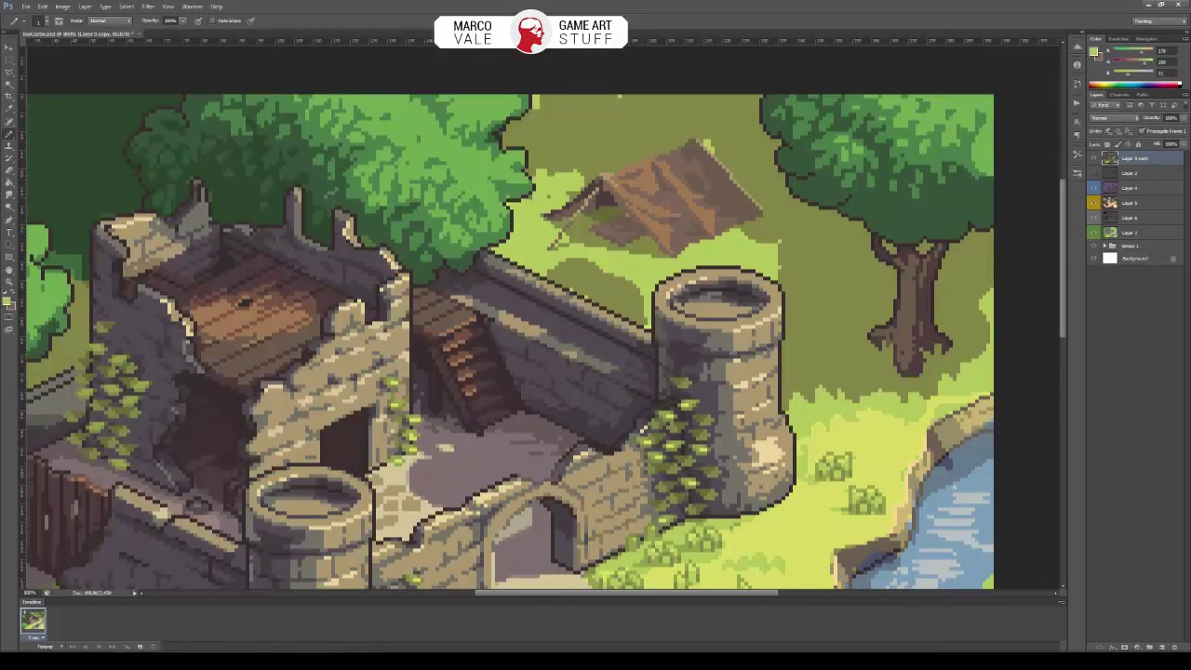
pyautogui.moveTo(711, 169); pyautogui.dragTo(649, 242)
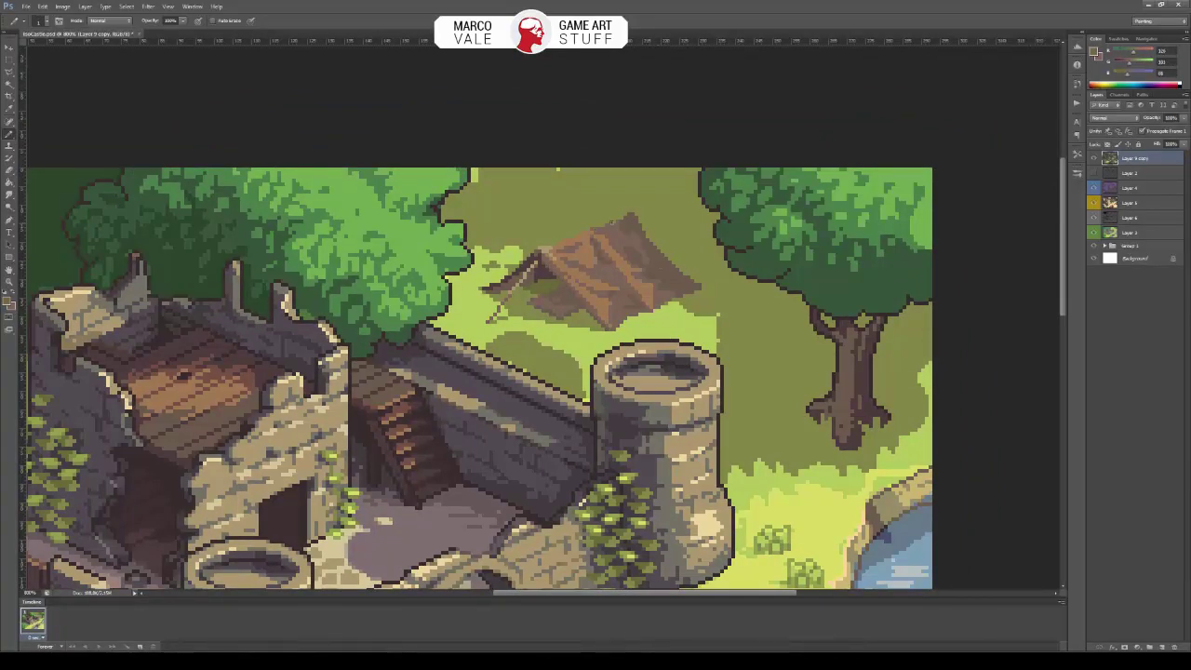
pyautogui.moveTo(558, 170); pyautogui.dragTo(574, 168)
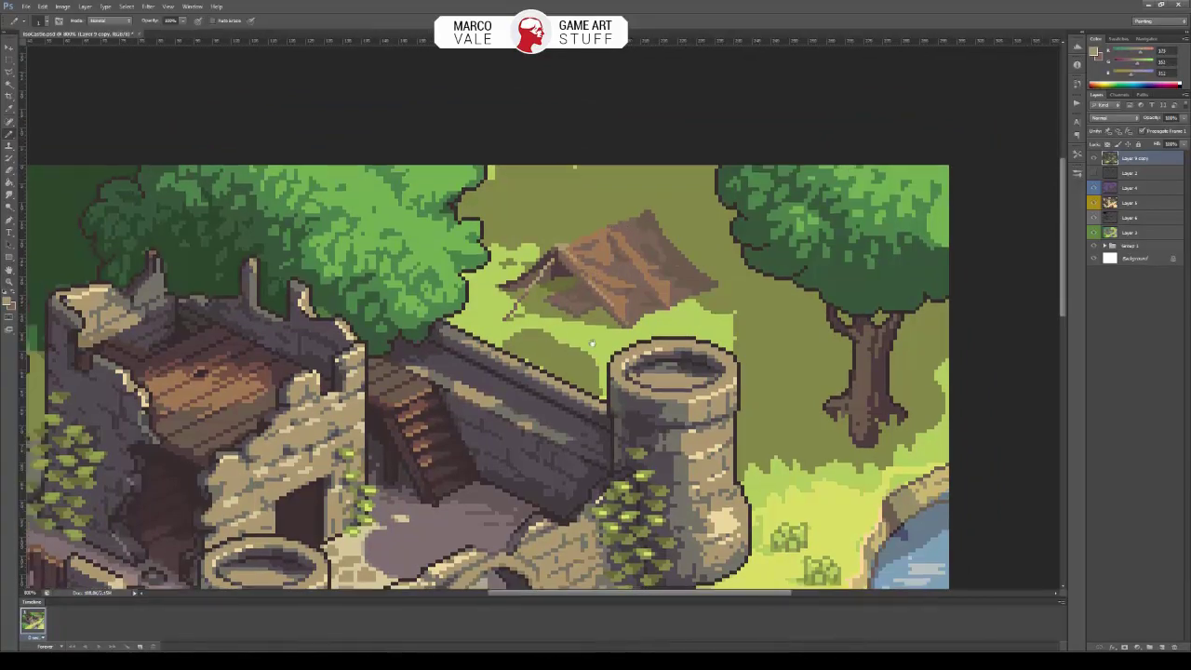
pyautogui.scroll(-1, 592, 345)
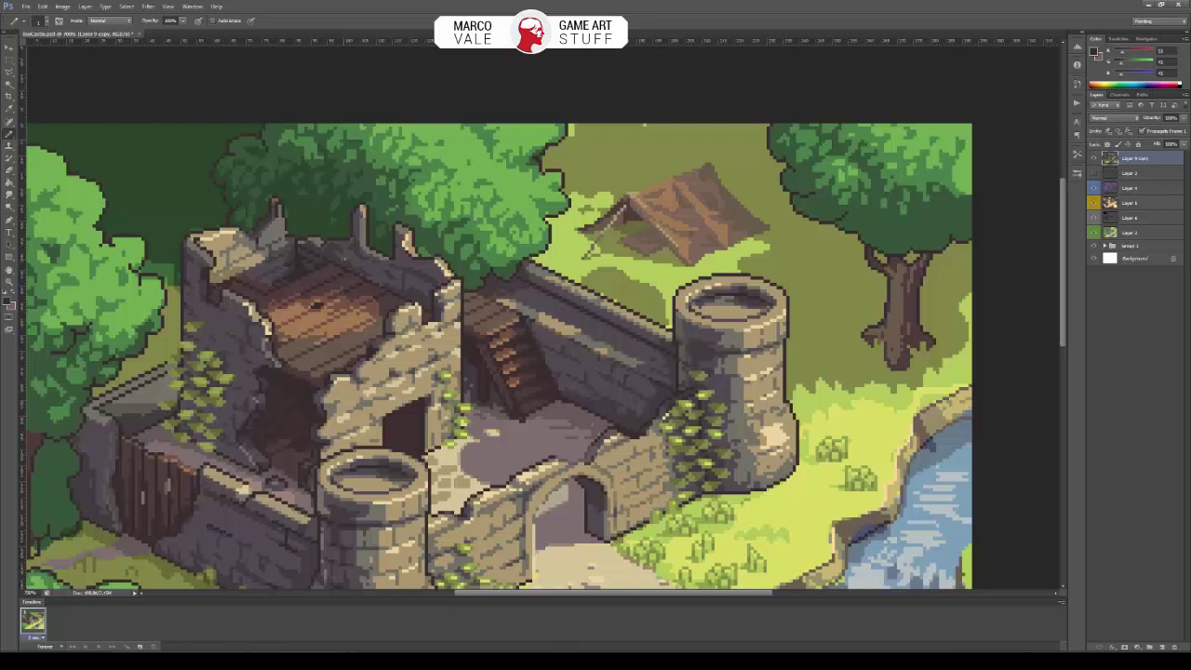